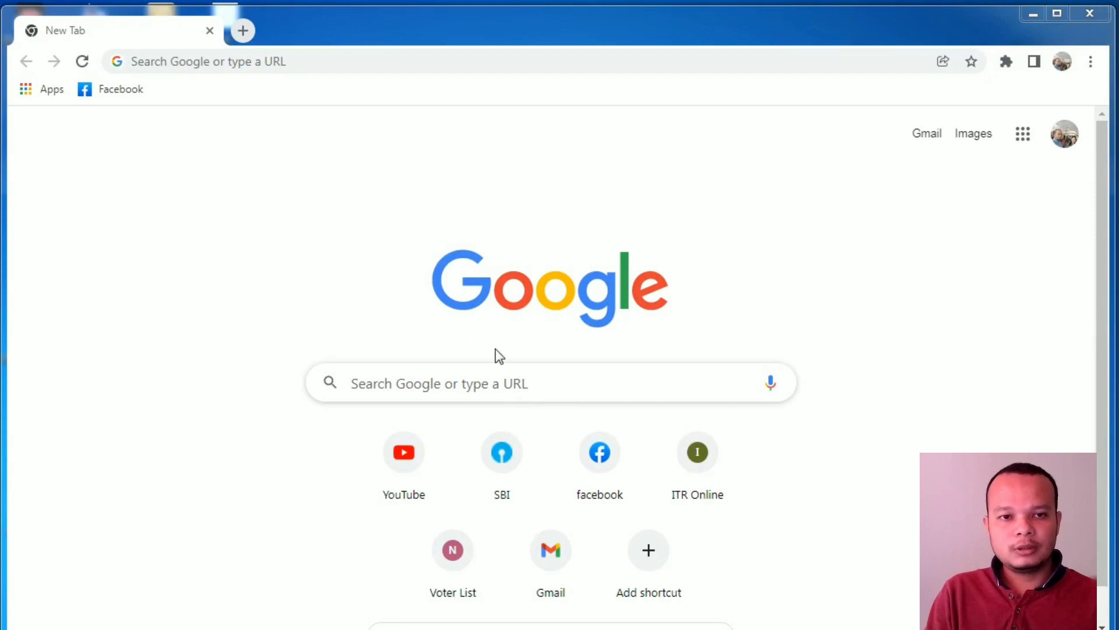
pyautogui.click(351, 58)
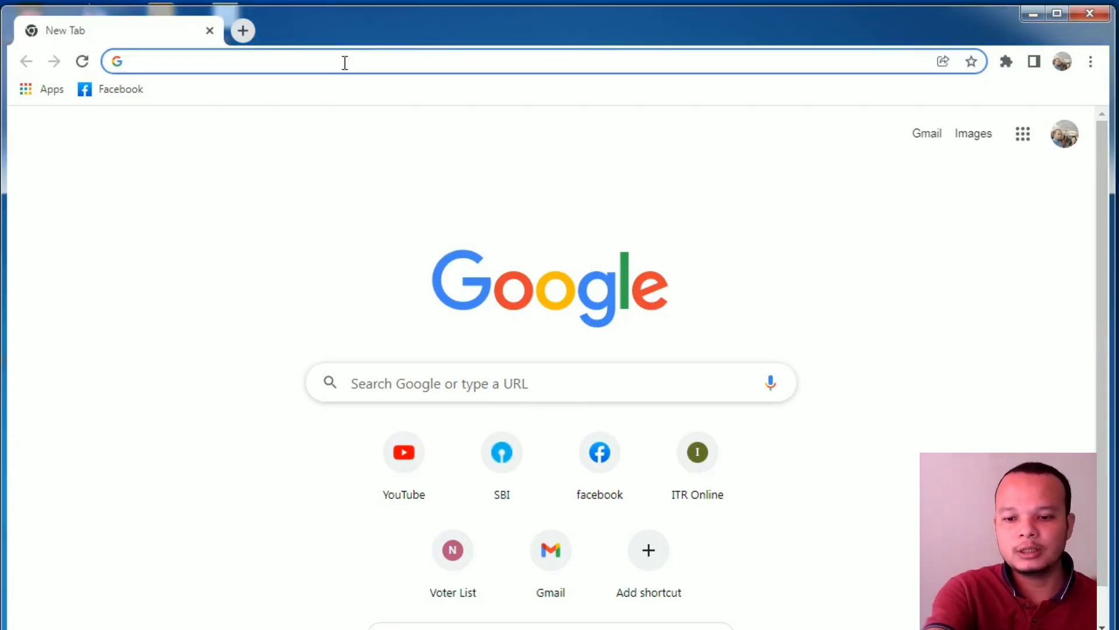
pyautogui.write('www.')
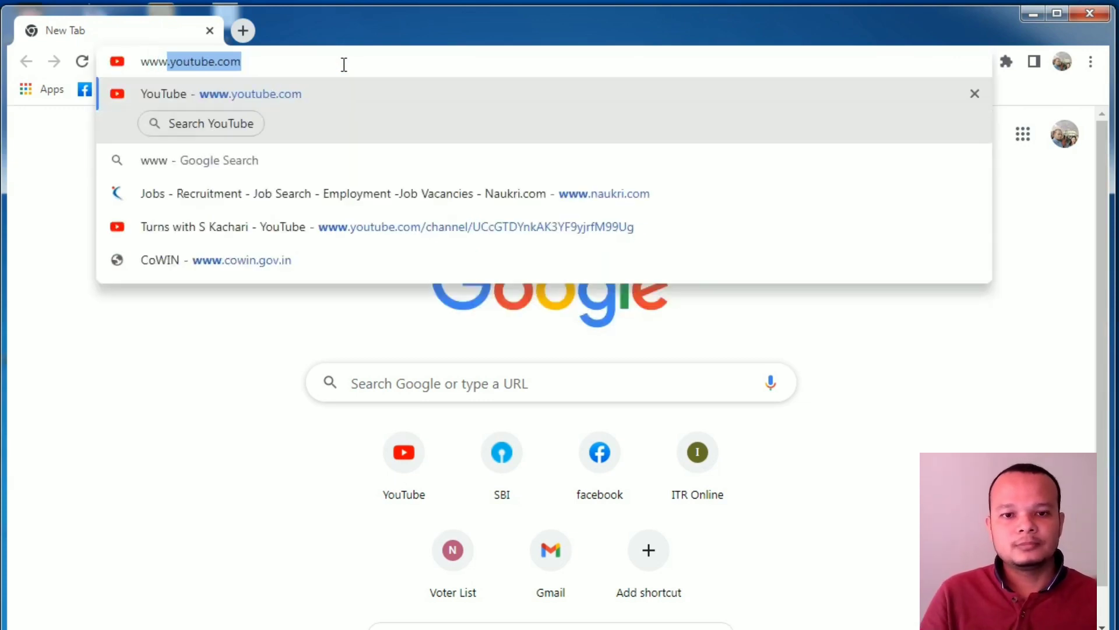
pyautogui.press('Return')
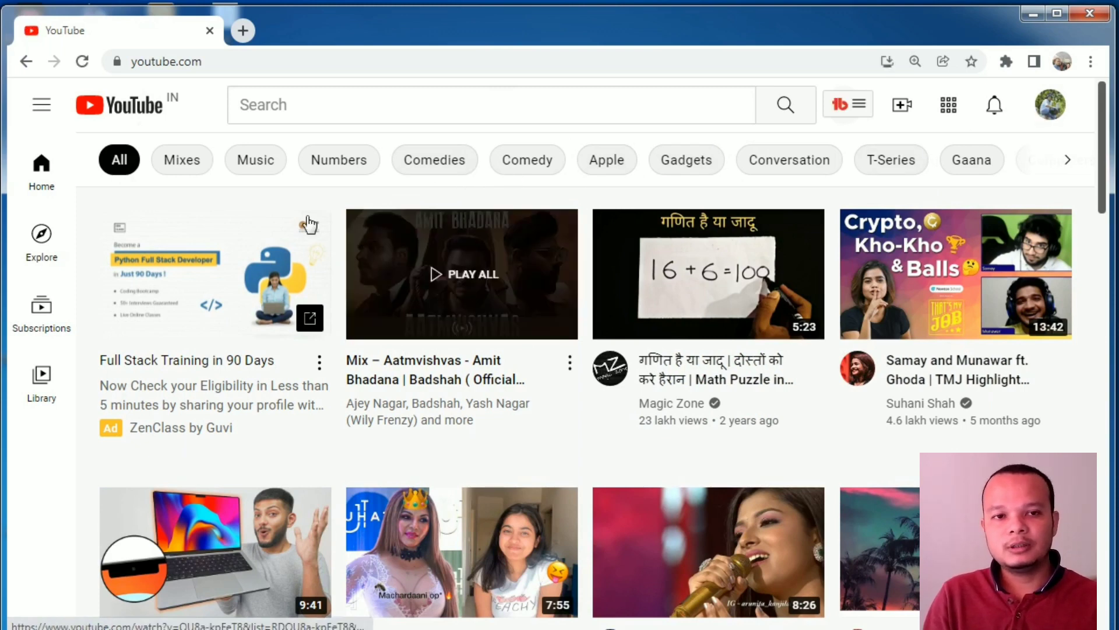
pyautogui.click(1048, 111)
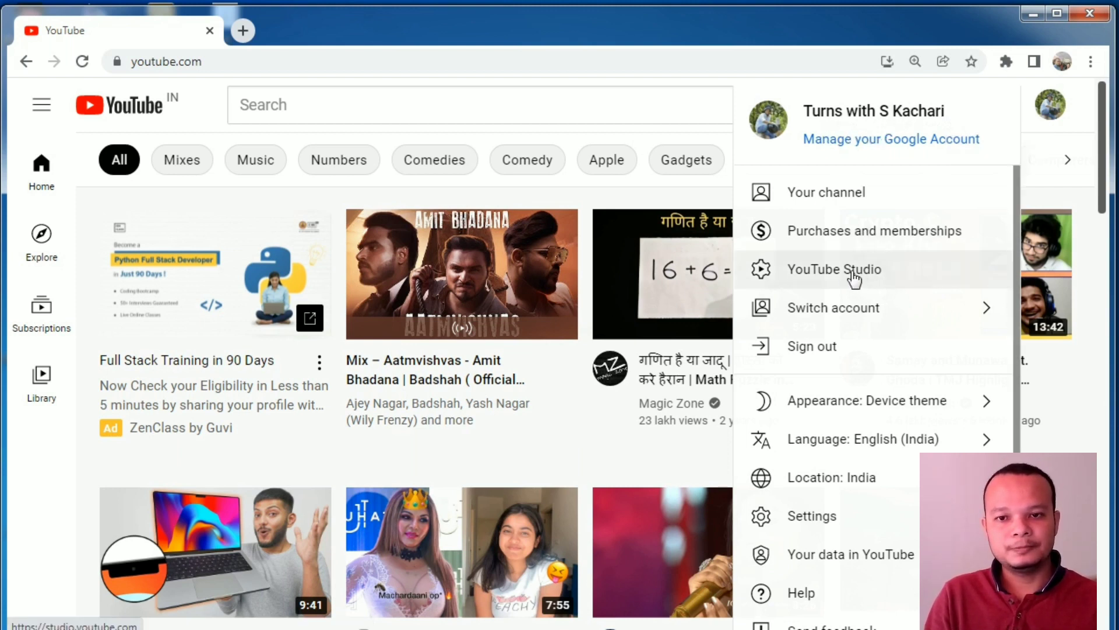
pyautogui.click(813, 273)
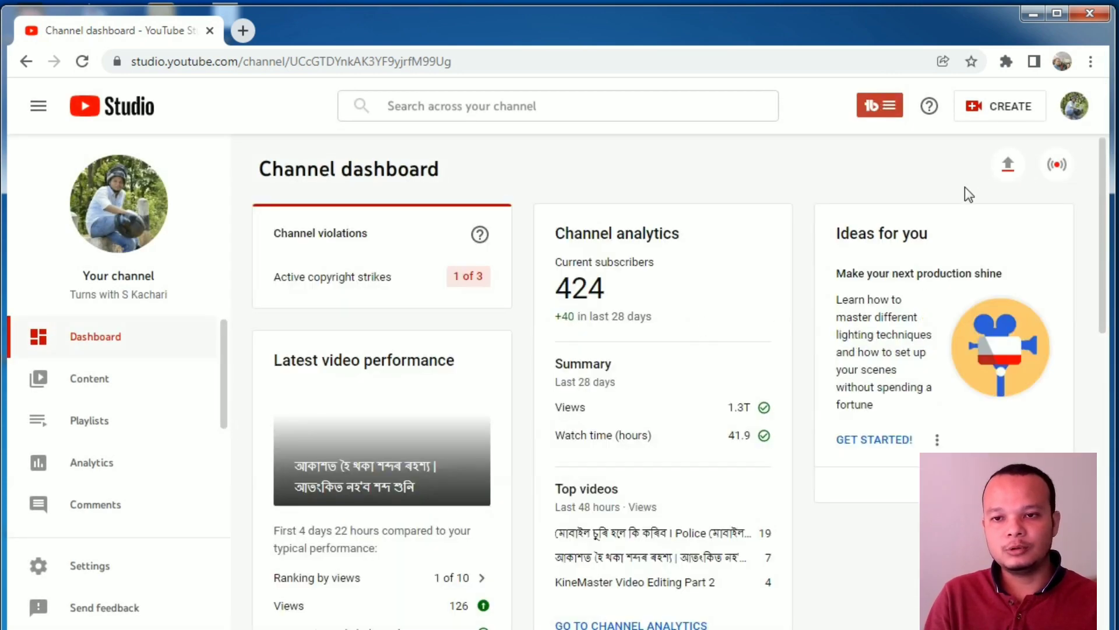
# Start a video upload with the file 20211111-1_1080p from New folder
pyautogui.click(1007, 169)
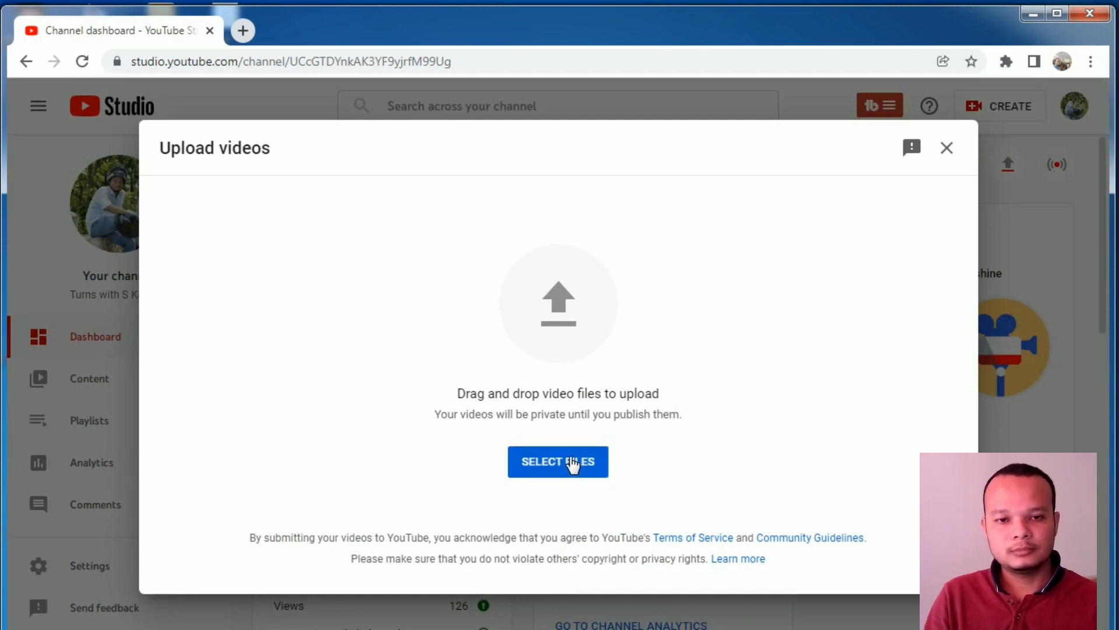
pyautogui.click(573, 464)
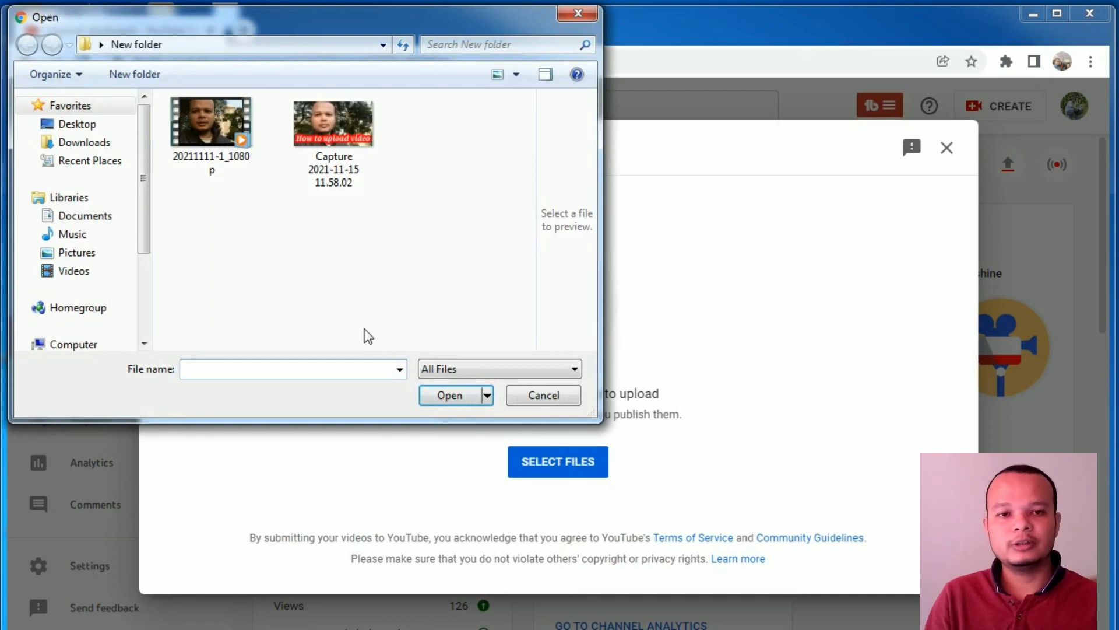
pyautogui.click(210, 140)
pyautogui.click(449, 396)
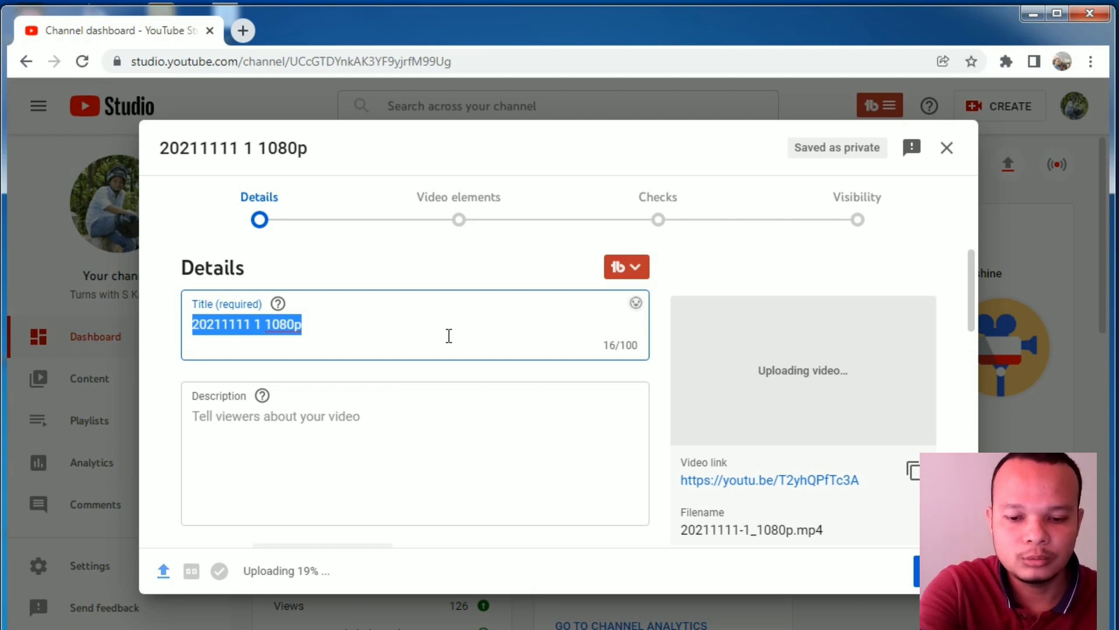
# Replace the video title with "How to Upload Video on YouTube I YouTube video upload in Assamese"
pyautogui.write('How ')
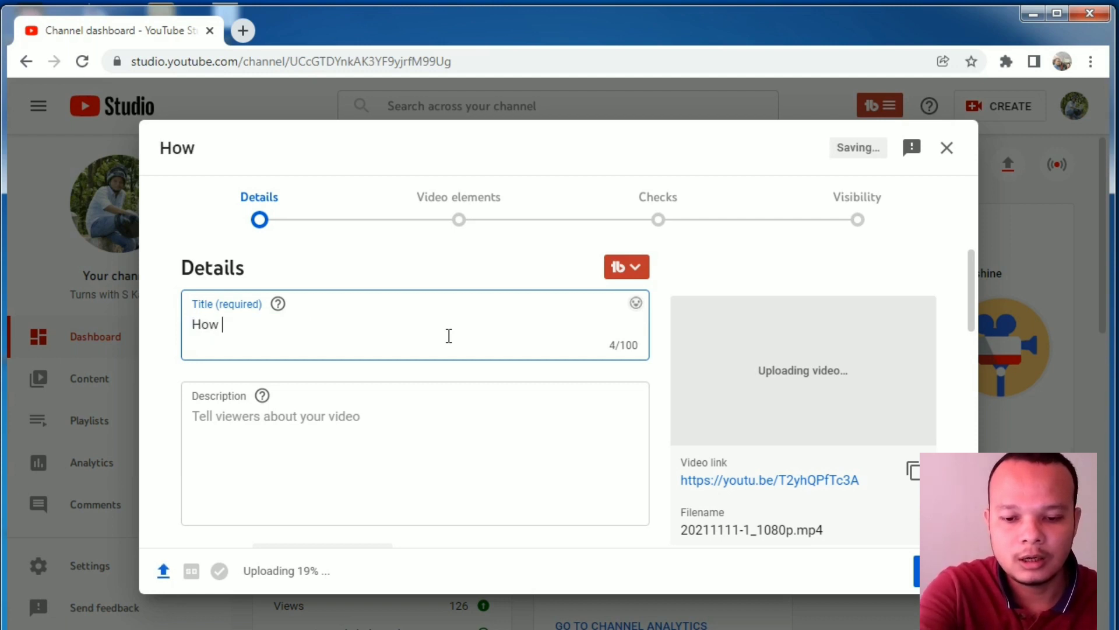
pyautogui.write('to U')
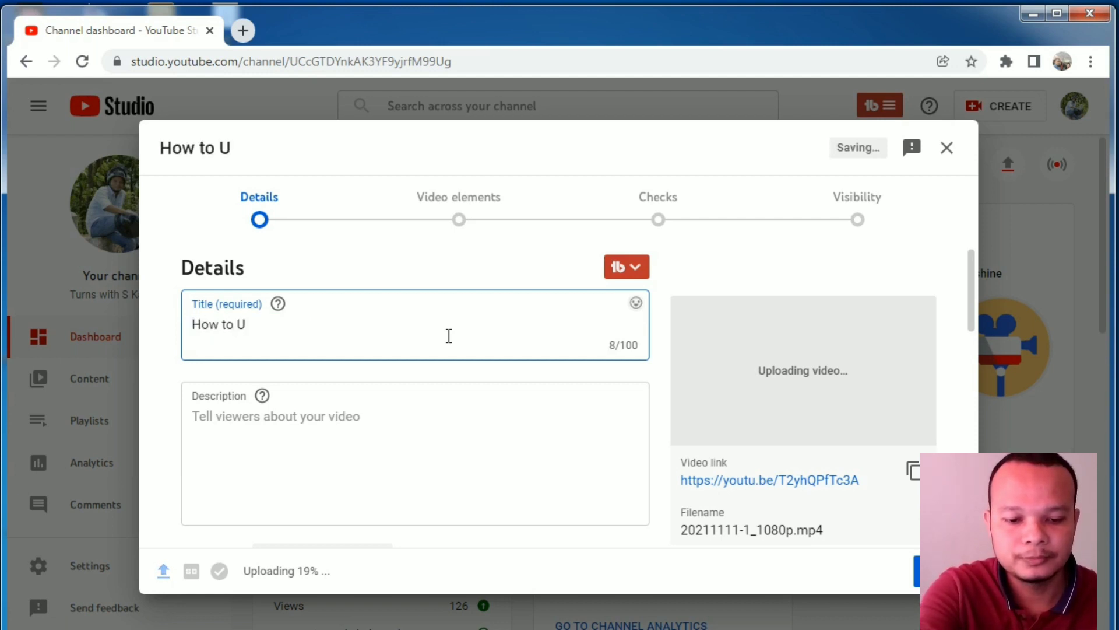
pyautogui.write('pload Vide')
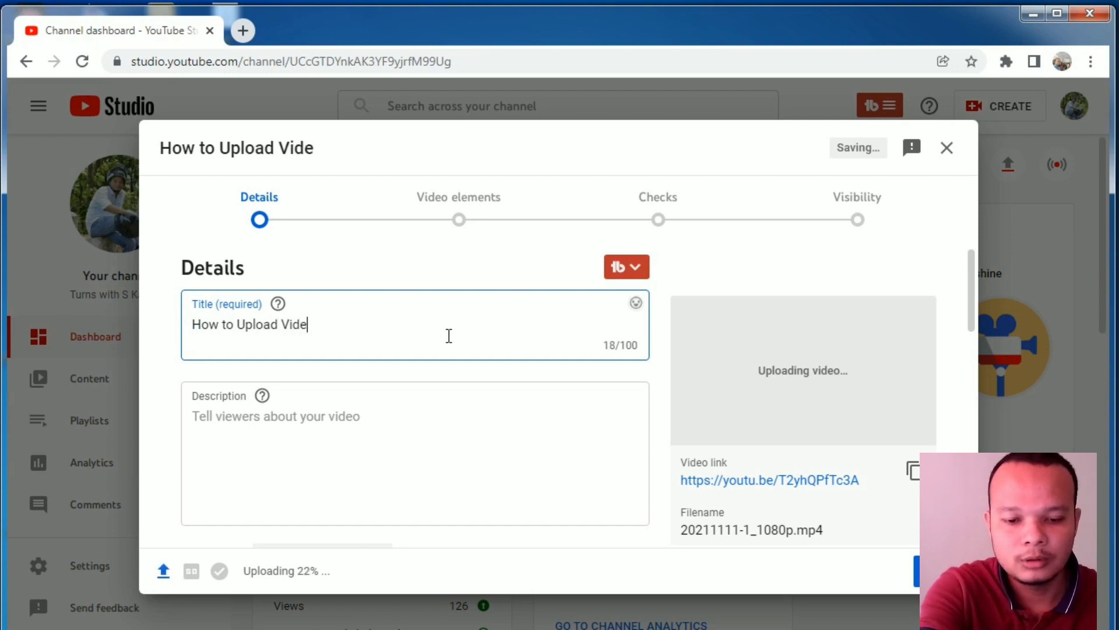
pyautogui.write('o on')
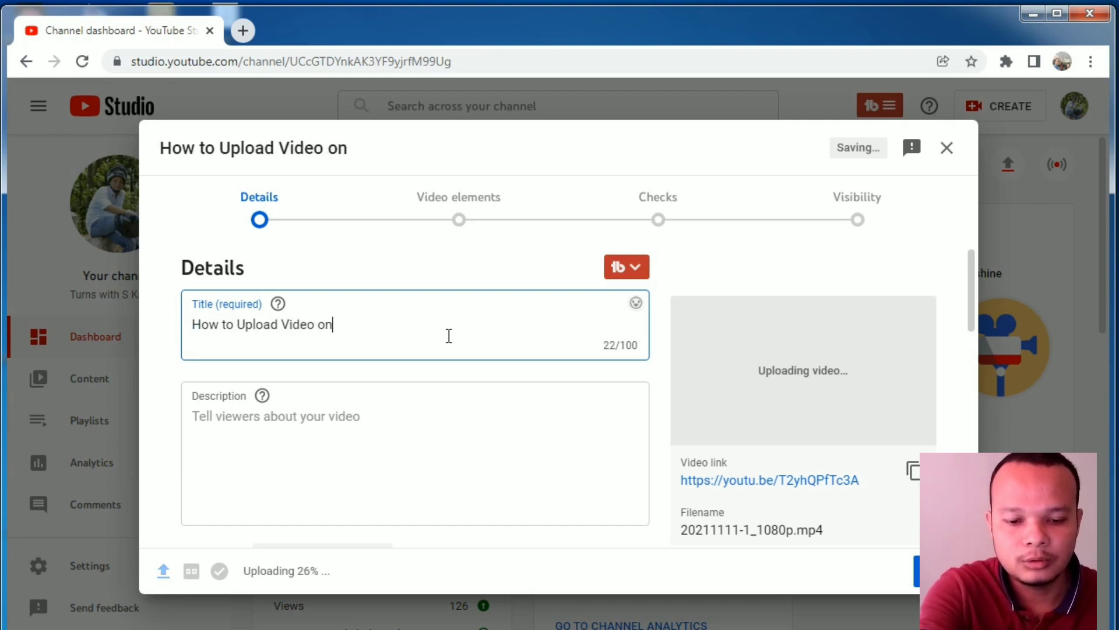
pyautogui.write(' YouTube')
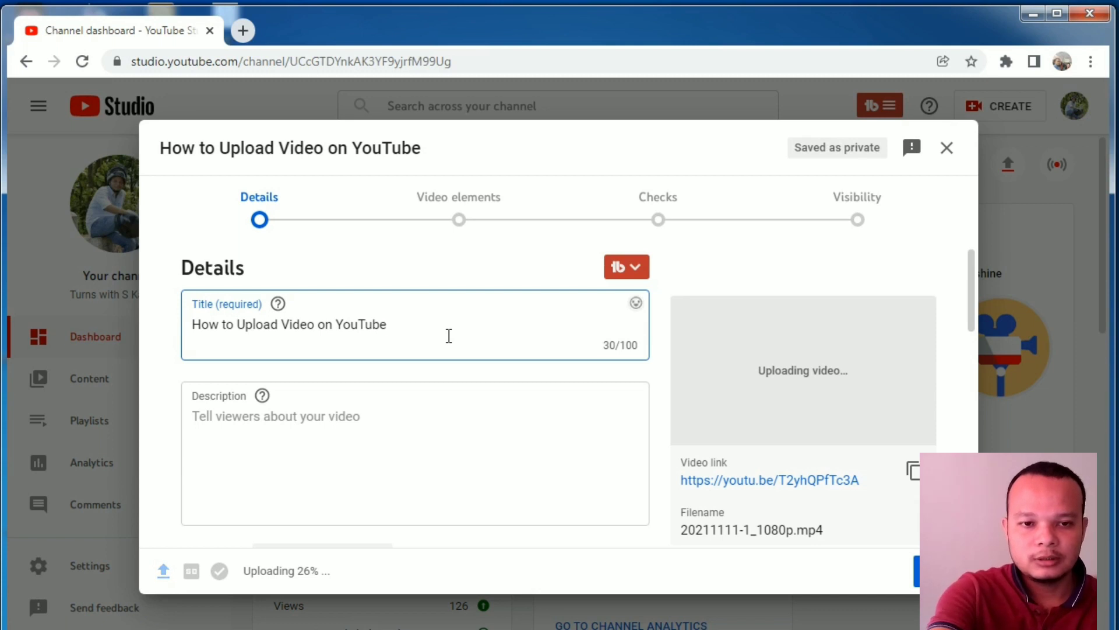
pyautogui.write('I ')
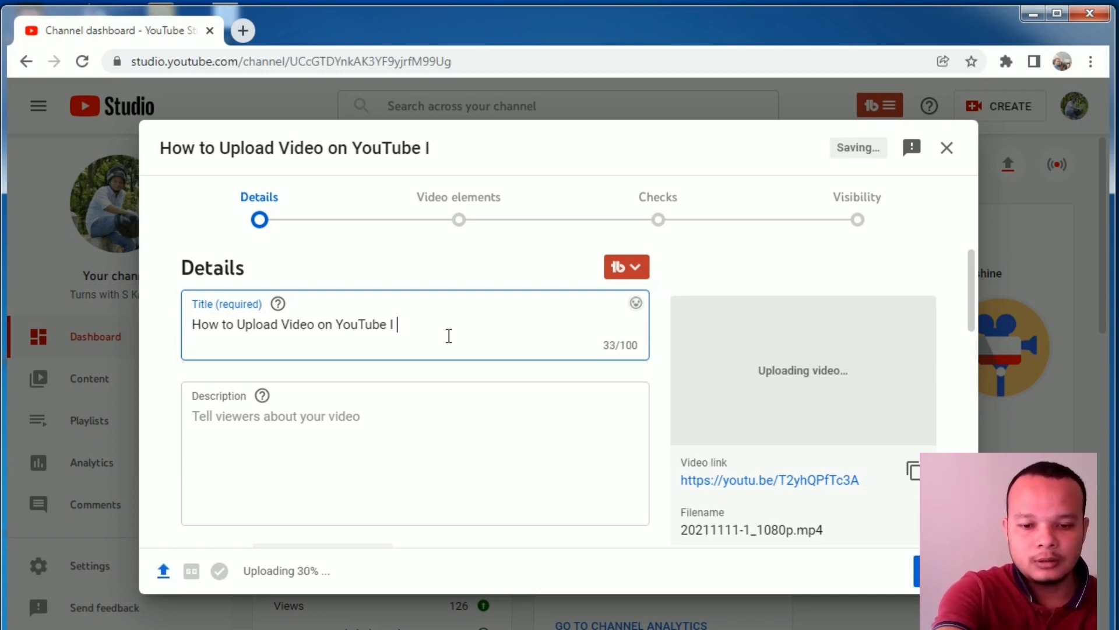
pyautogui.write('Y')
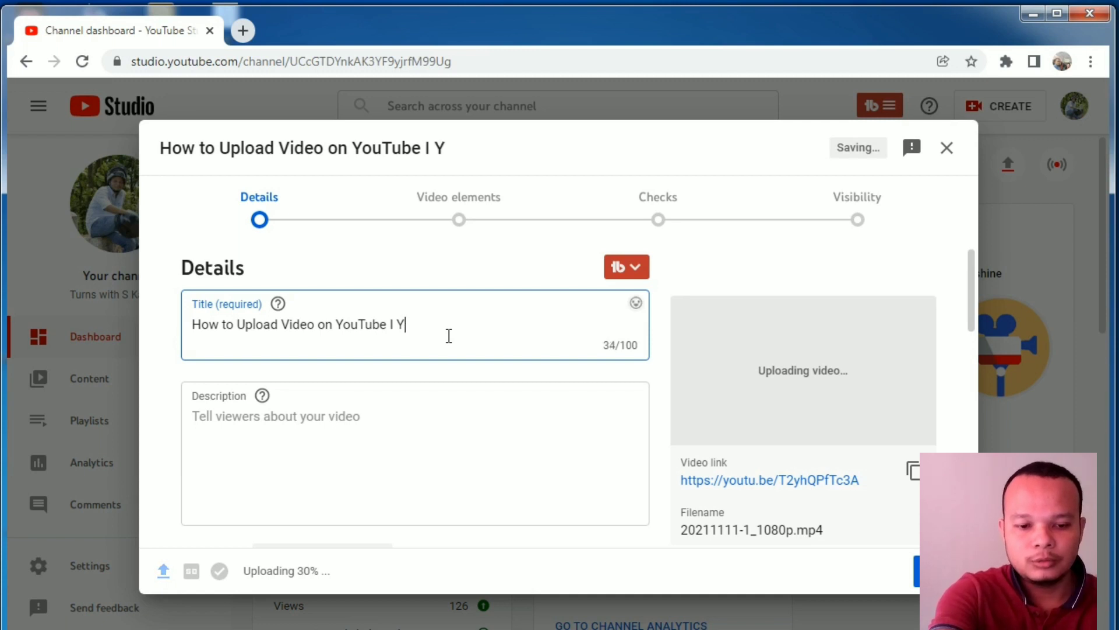
pyautogui.write('ouT')
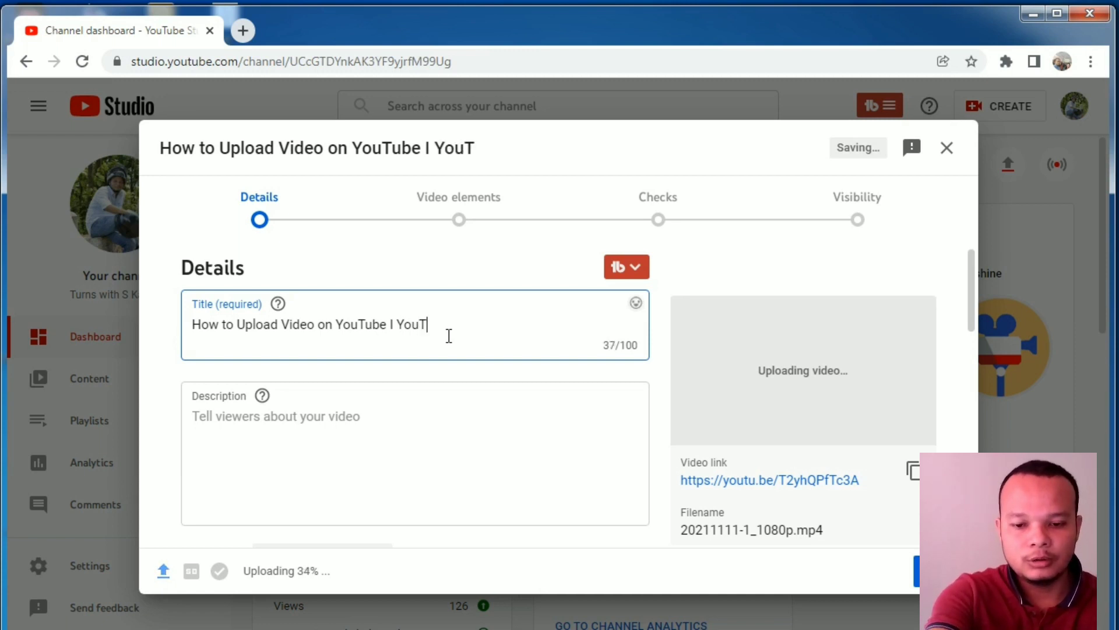
pyautogui.write('ube vi')
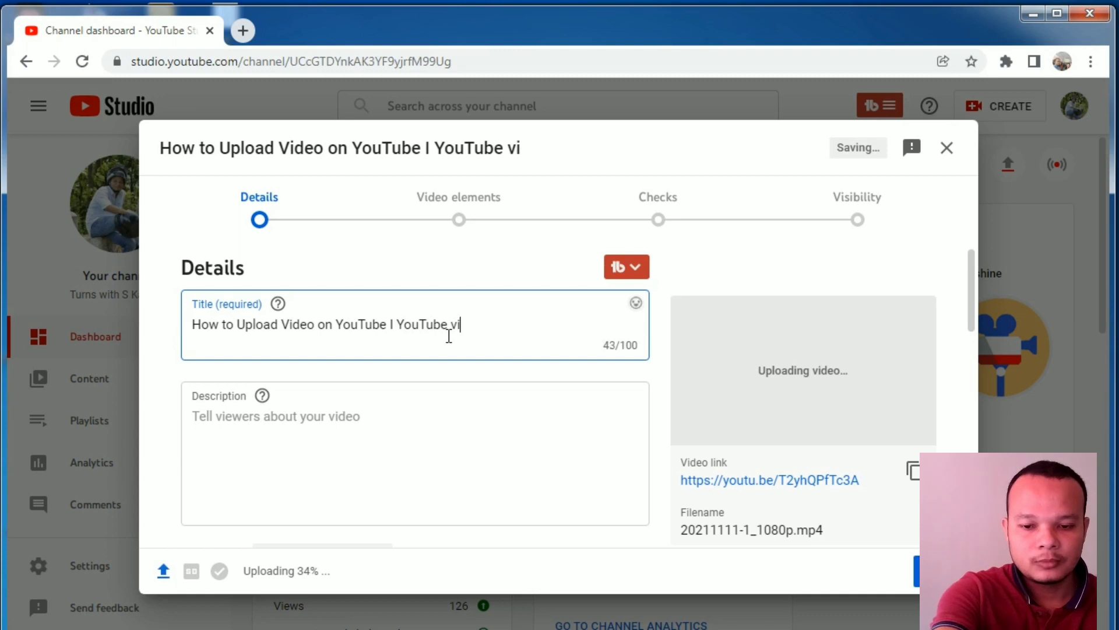
pyautogui.write('deo upload')
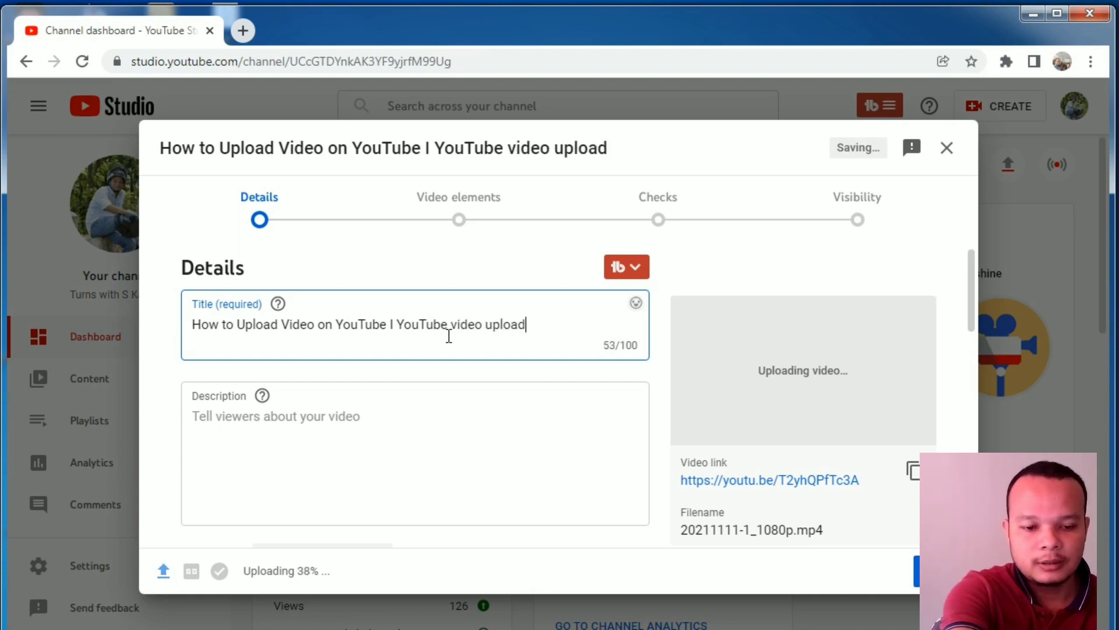
pyautogui.write(' in ')
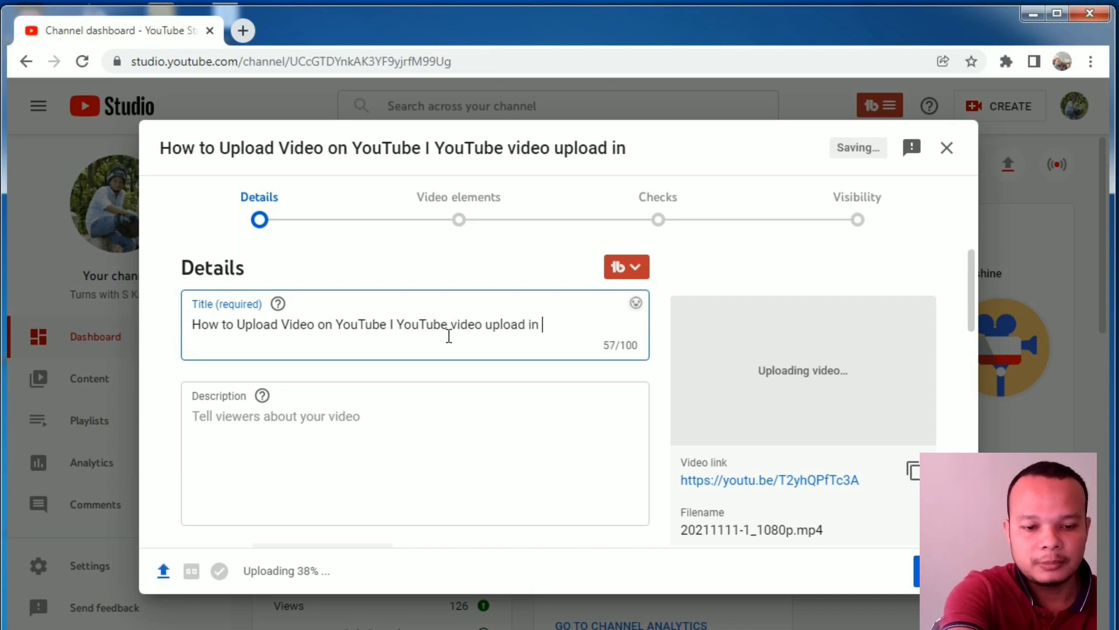
pyautogui.write('Assam')
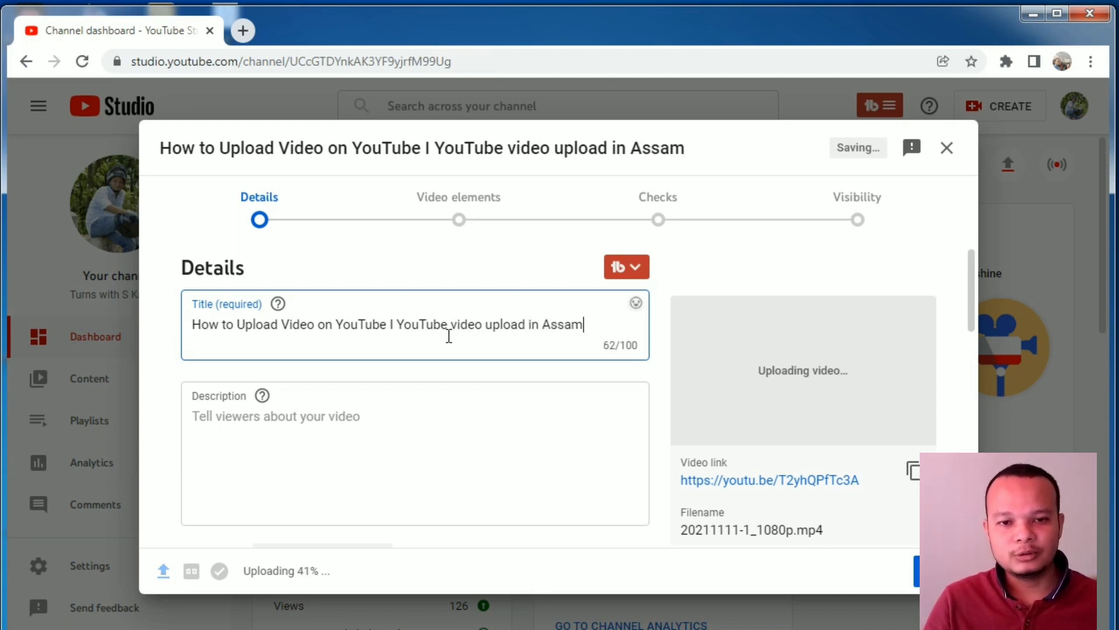
pyautogui.write('ese')
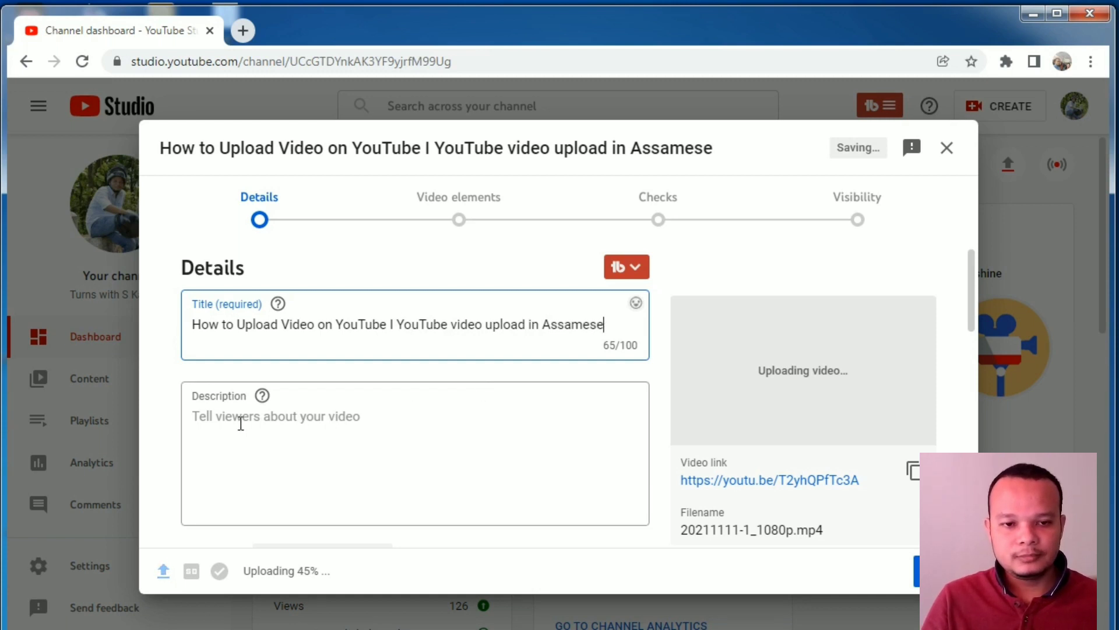
# Enter "How to Upload video on Youtube I YouTube video upload in Assamese" as the first line of the video description
pyautogui.click(217, 418)
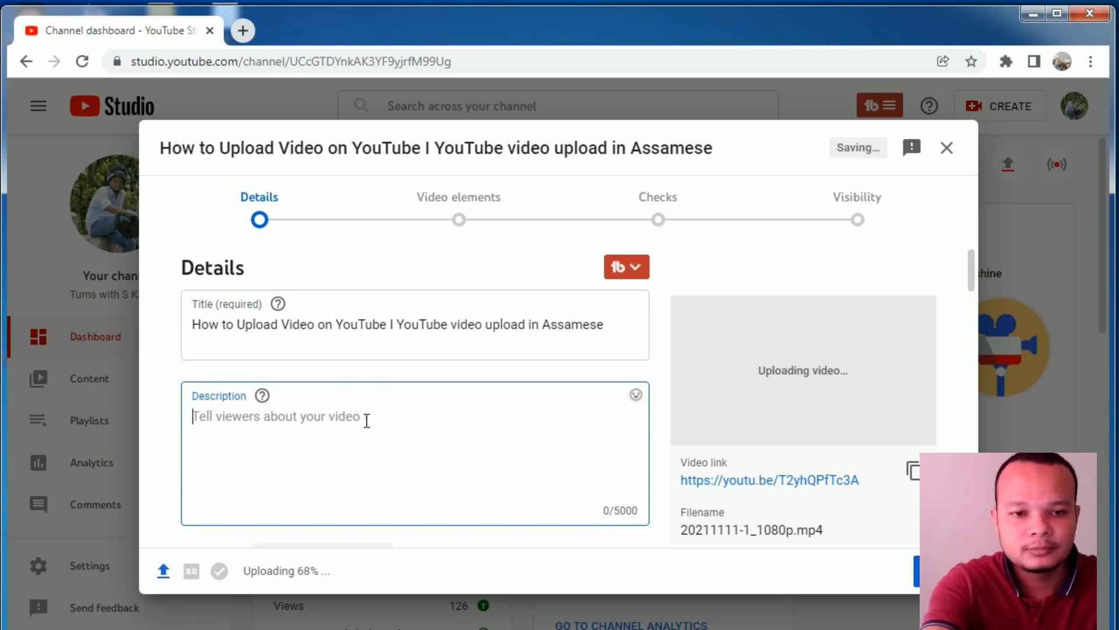
pyautogui.write('H')
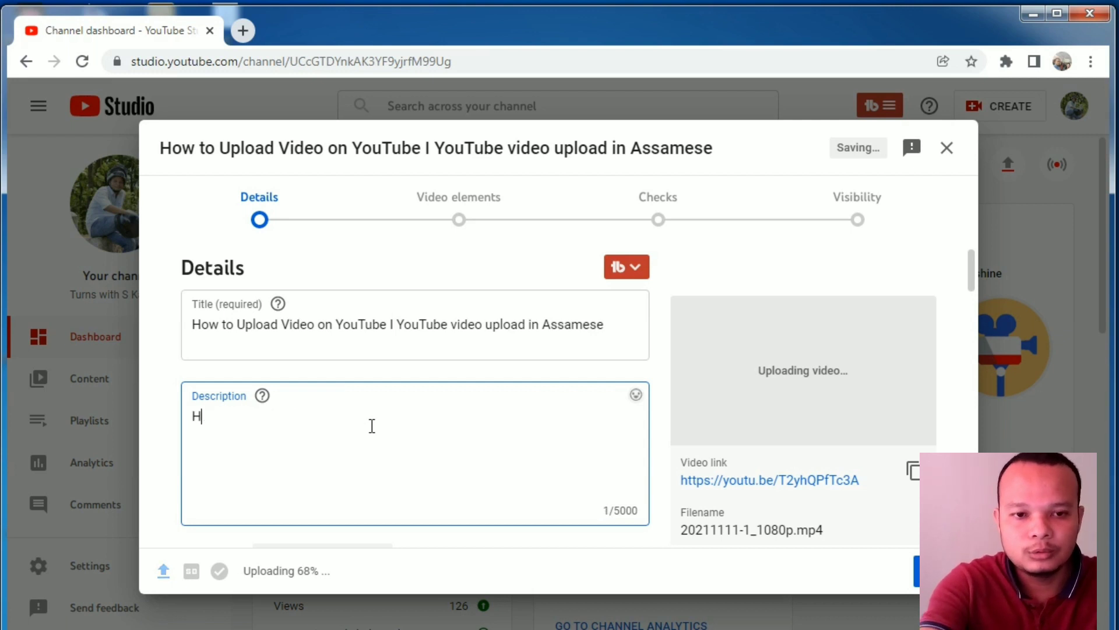
pyautogui.write('ow t')
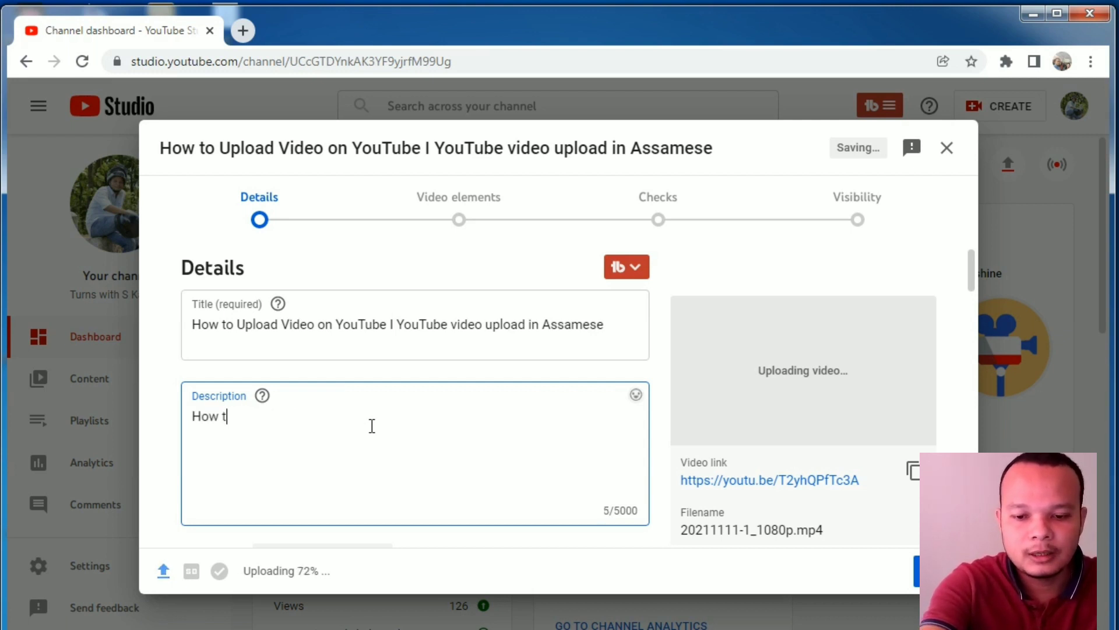
pyautogui.write('o Upload video ')
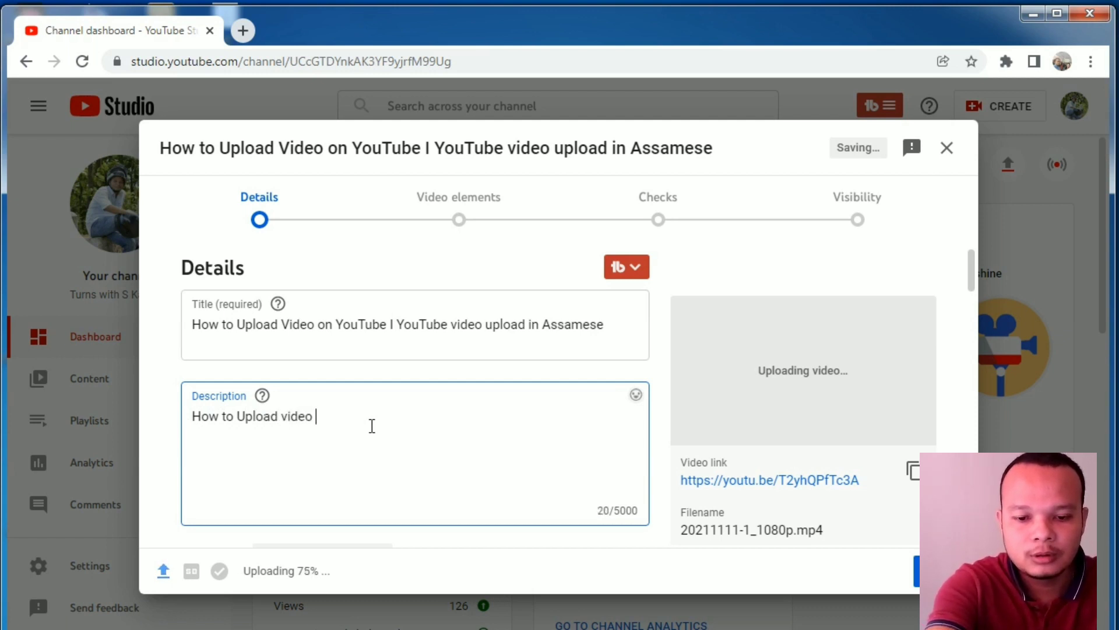
pyautogui.write('on Y')
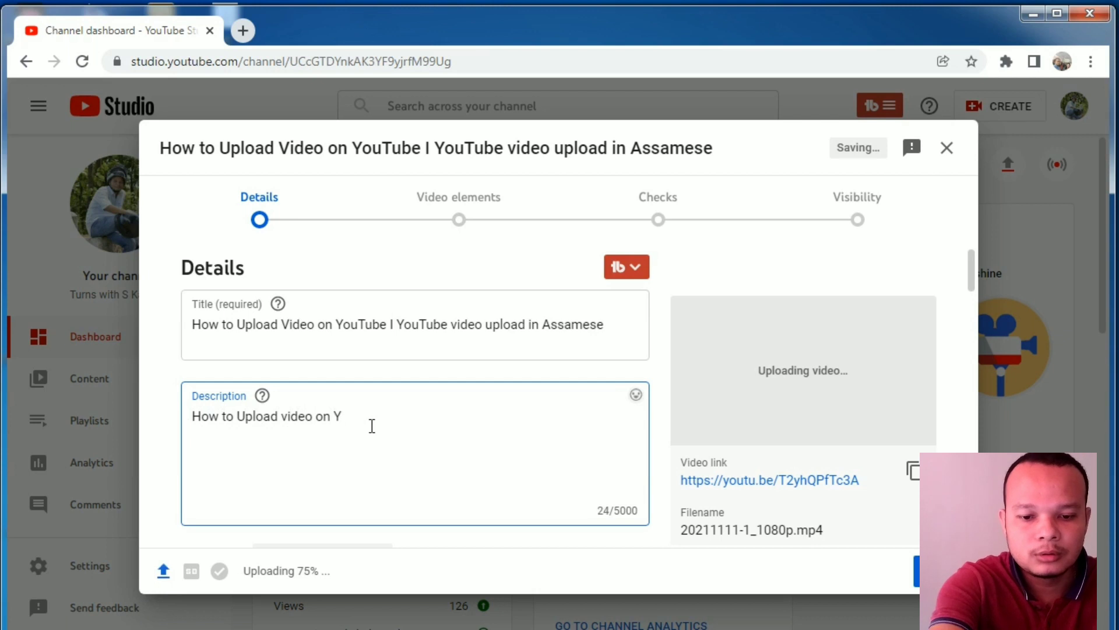
pyautogui.write('outube')
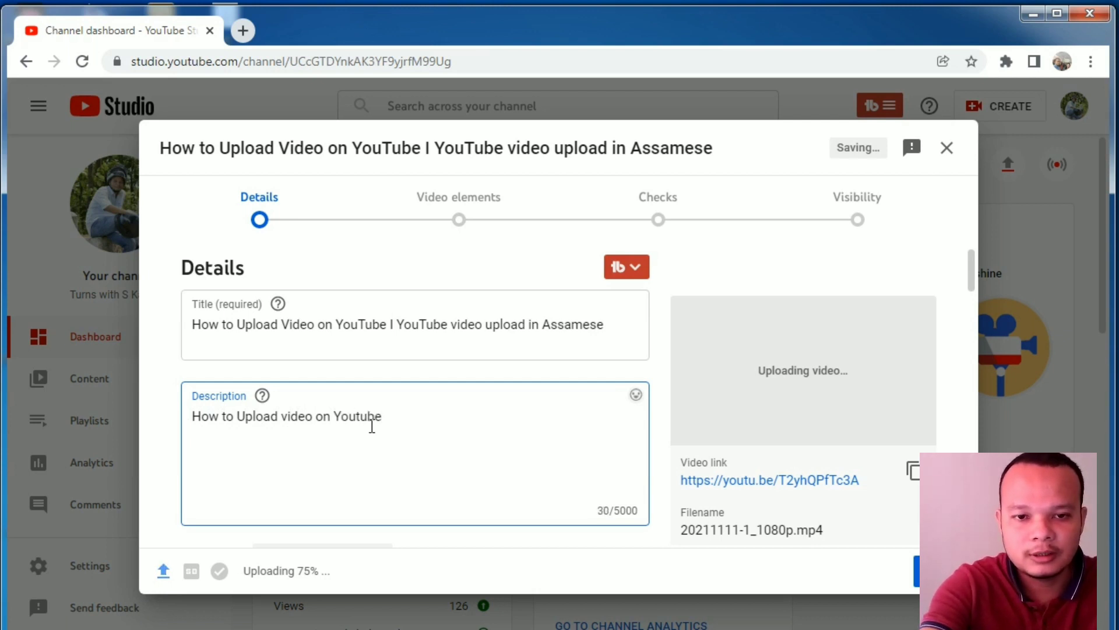
pyautogui.write(' I')
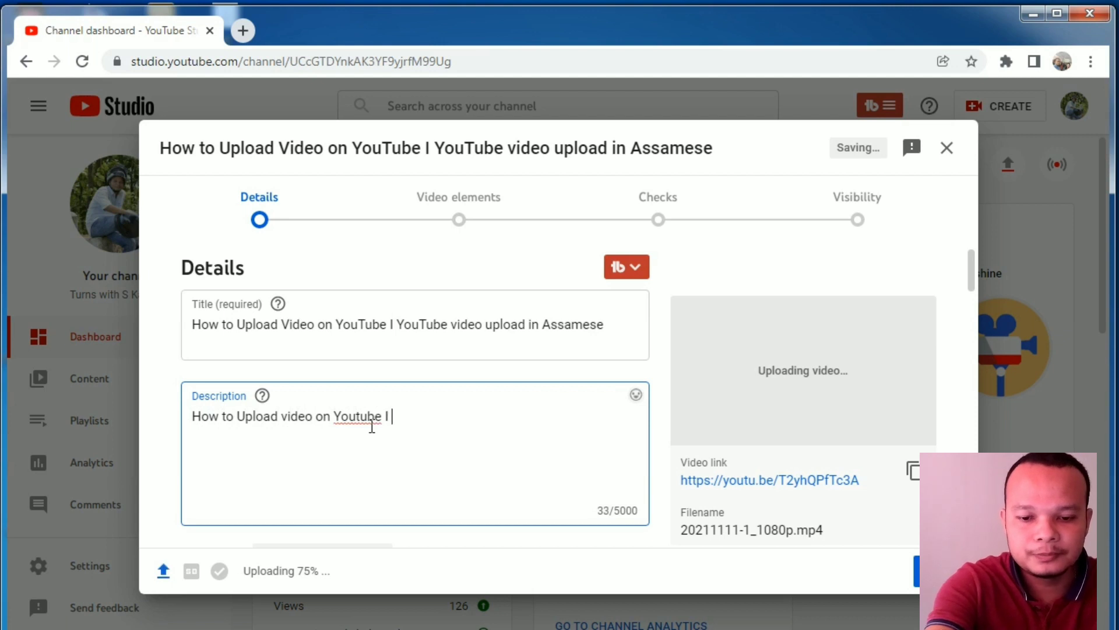
pyautogui.write('Yo')
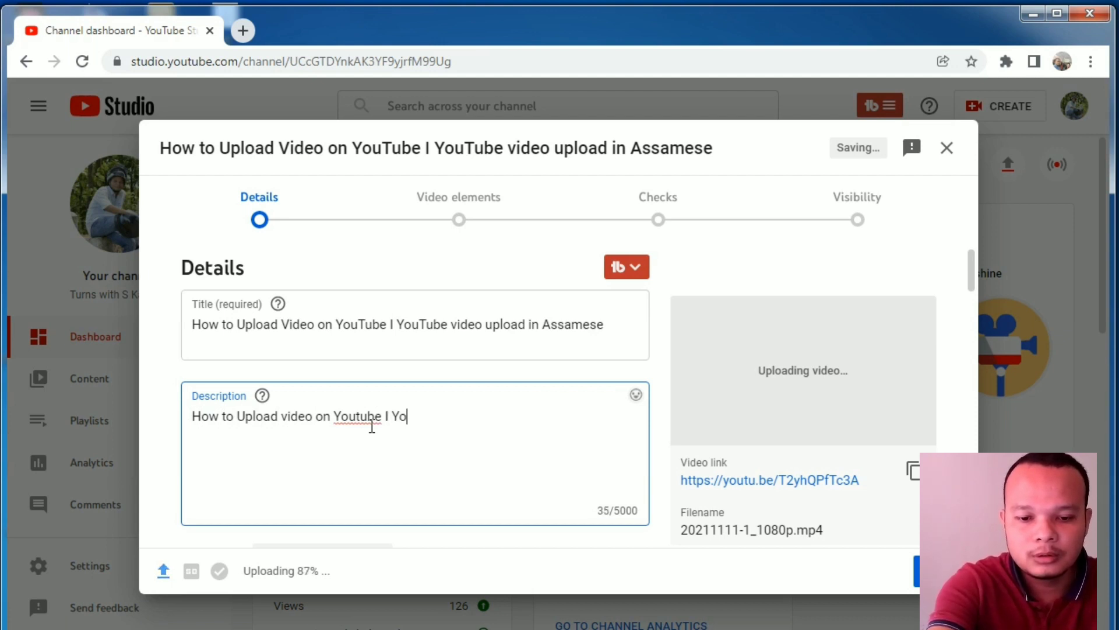
pyautogui.write('T')
pyautogui.press('BackSpace')
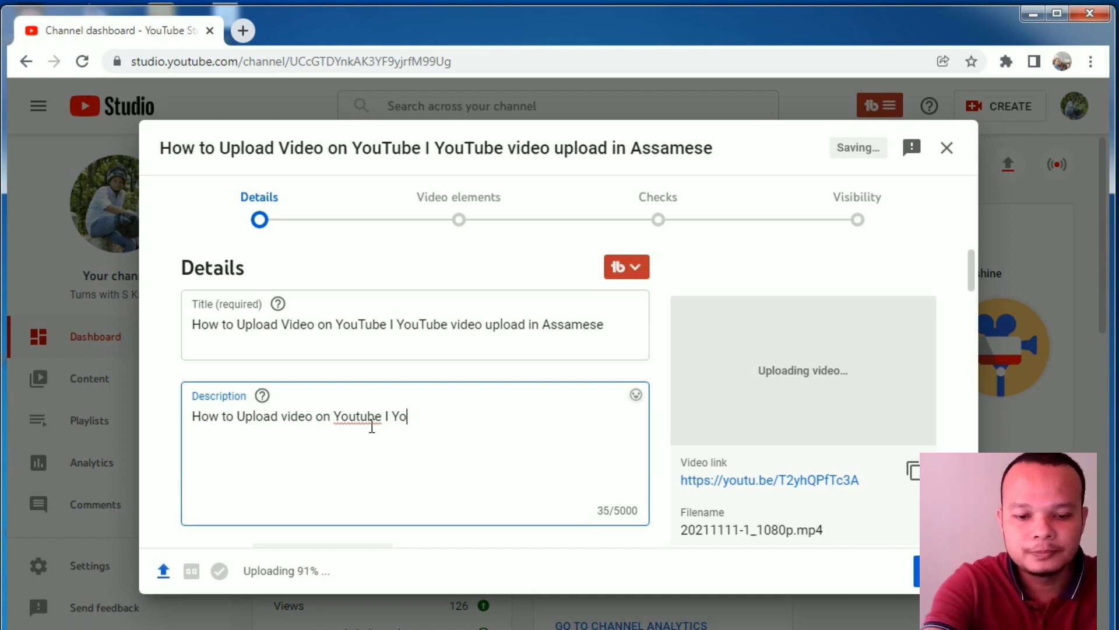
pyautogui.write('uTub')
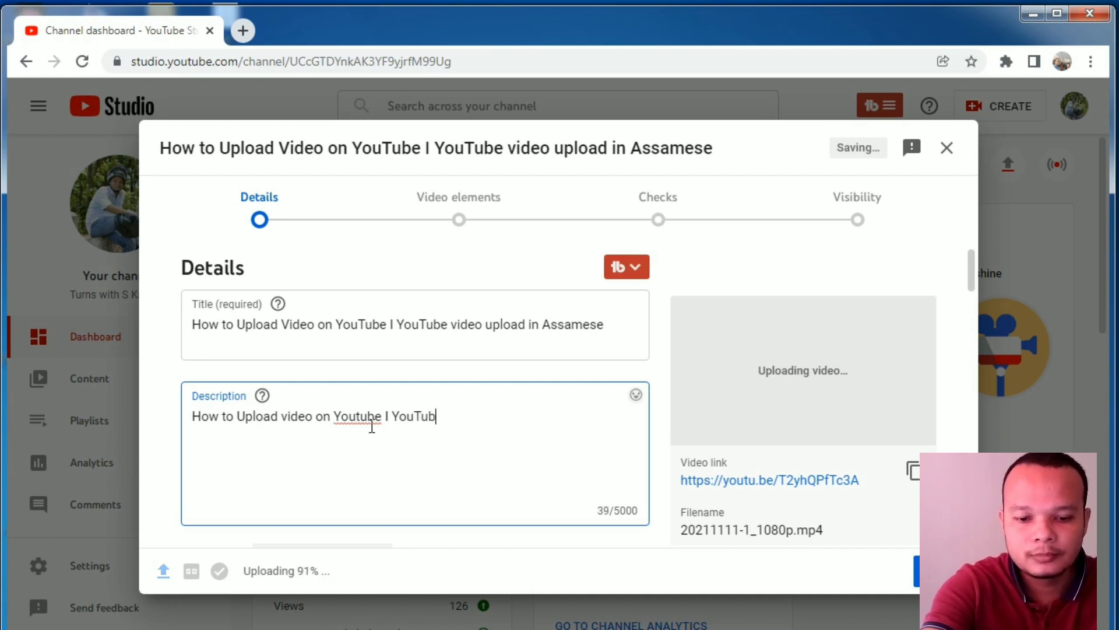
pyautogui.write('e V')
pyautogui.press('BackSpace')
pyautogui.write('video ')
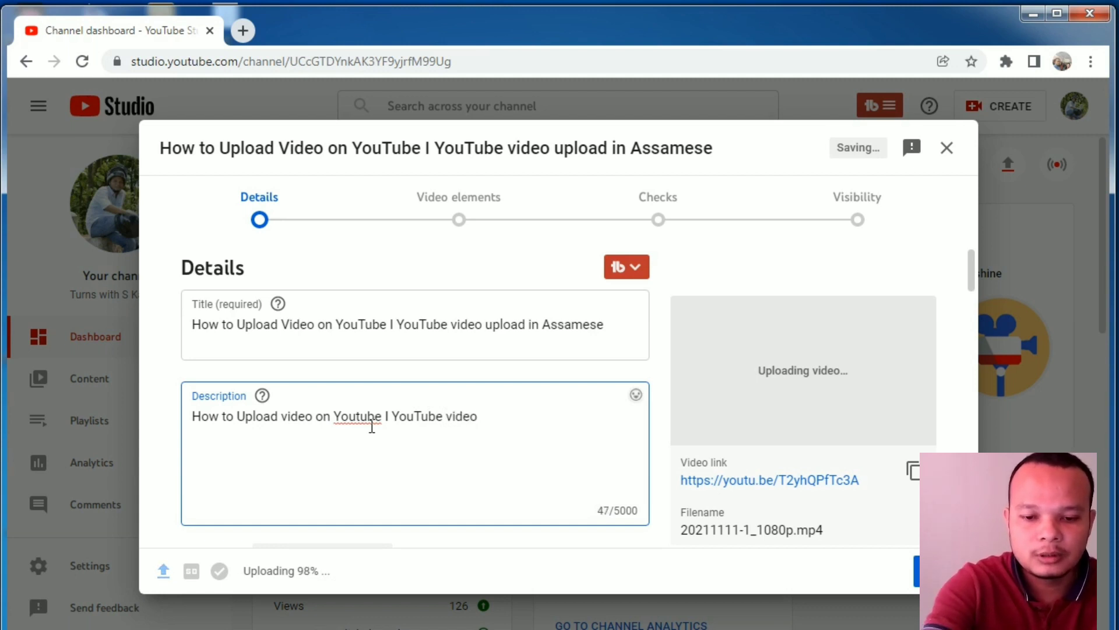
pyautogui.write('uploa')
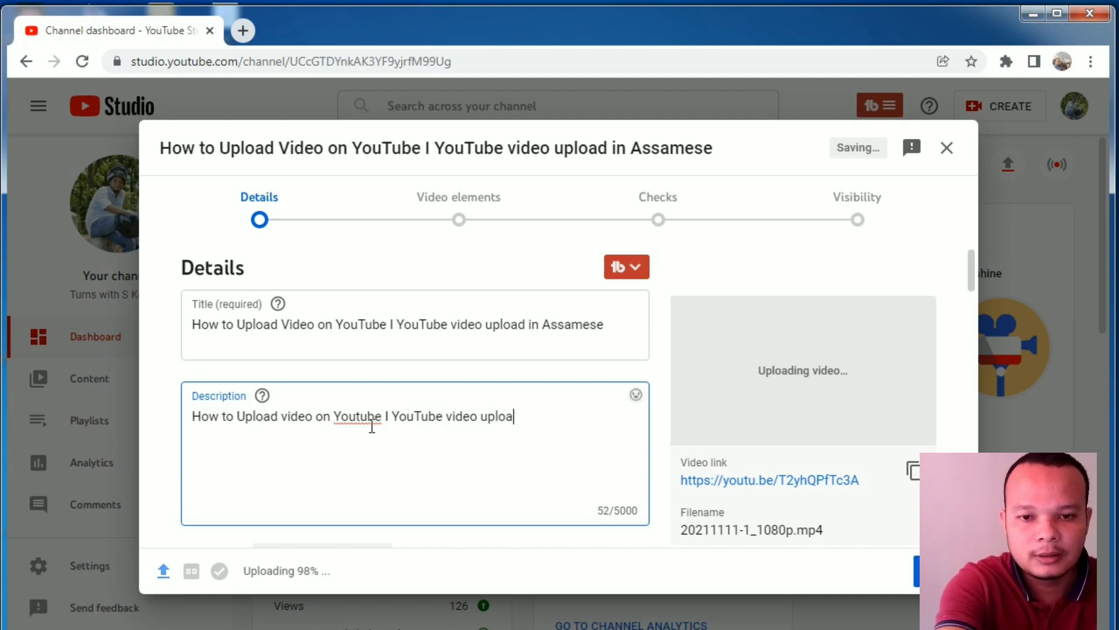
pyautogui.write('d in A')
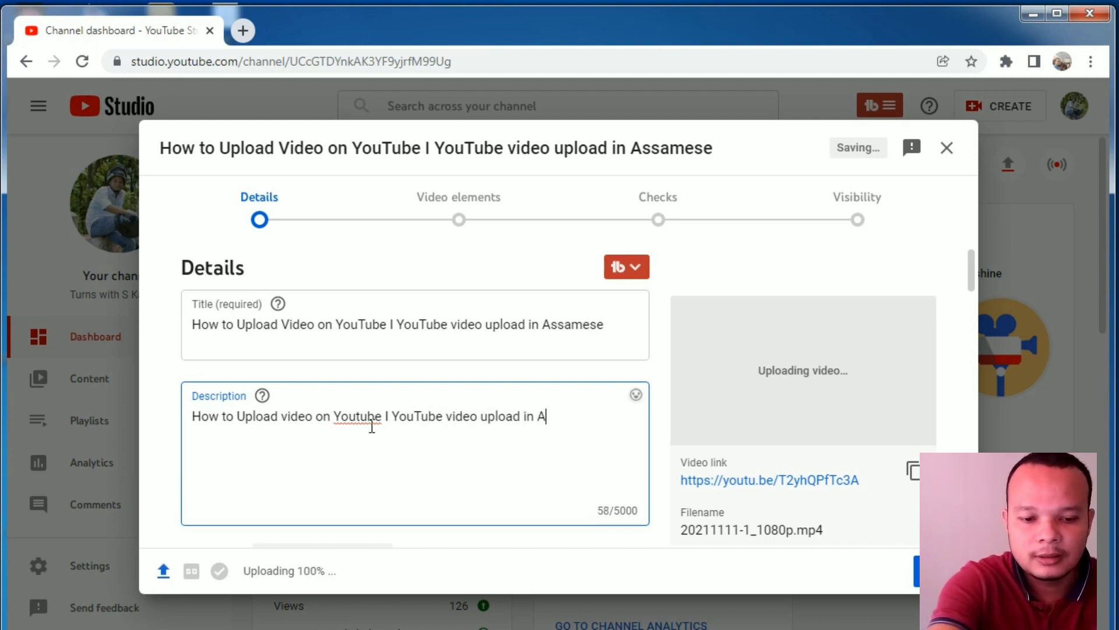
pyautogui.write('ssa')
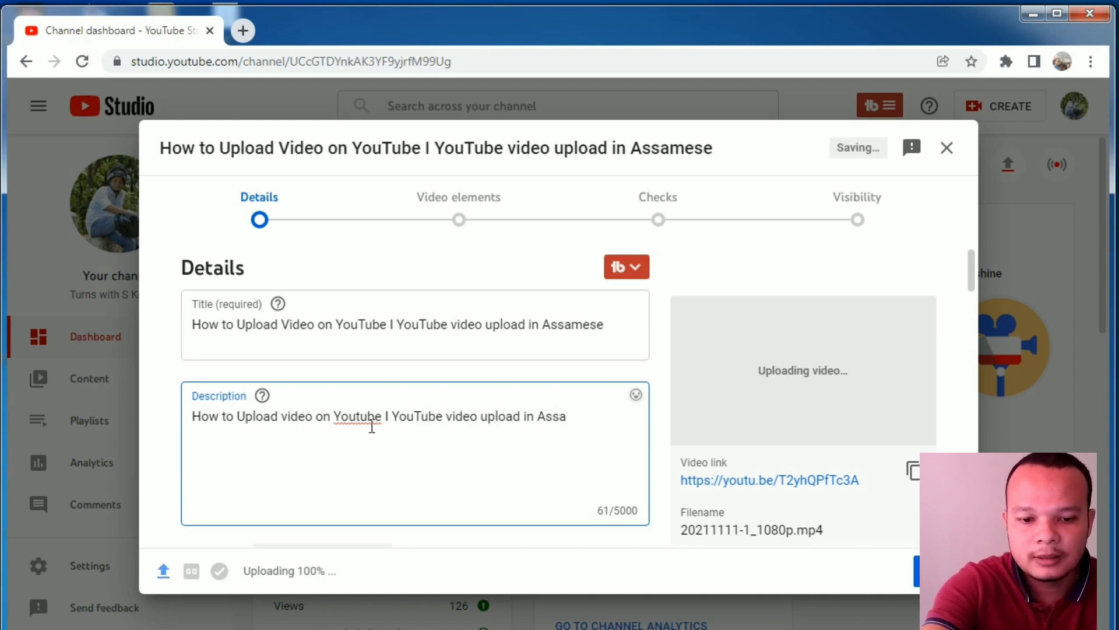
pyautogui.write('ms')
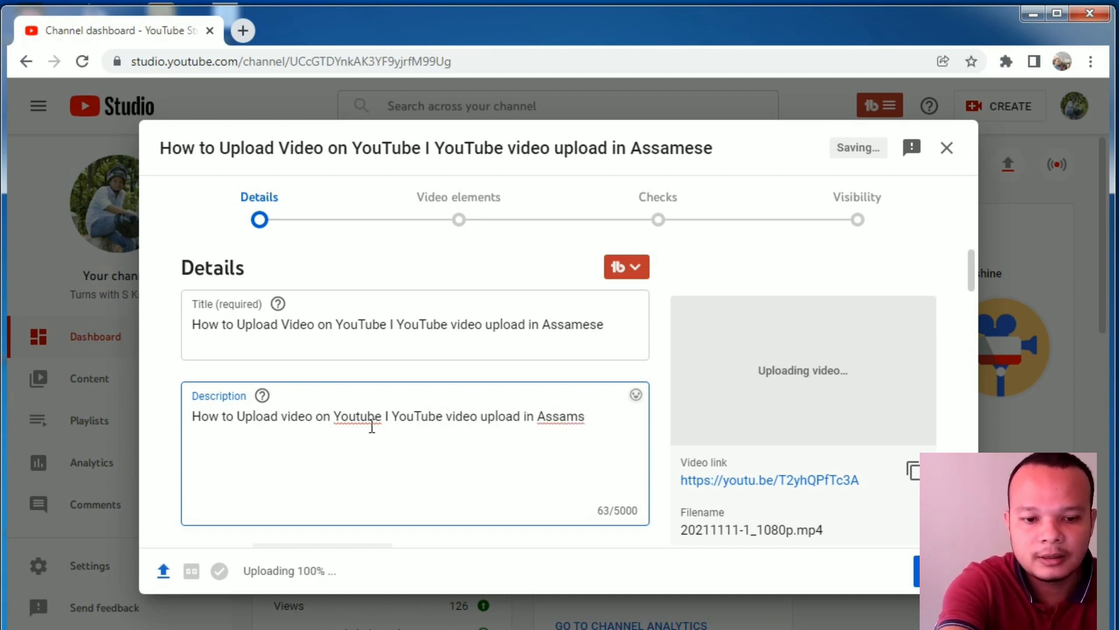
pyautogui.press('BackSpace')
pyautogui.write('e')
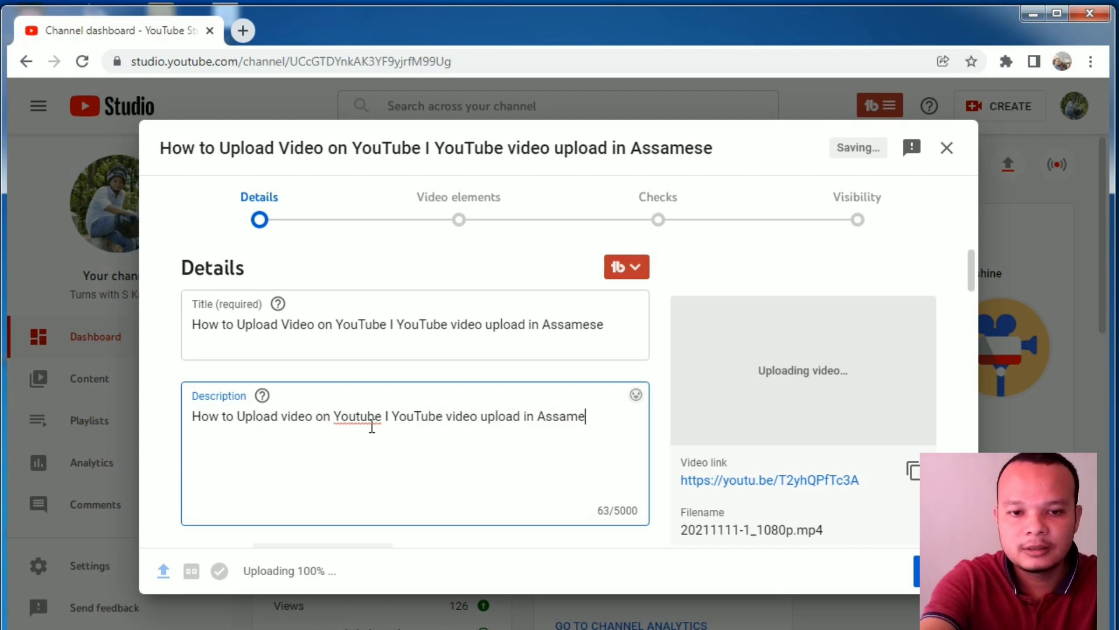
pyautogui.write('se')
# Paste the copied channel introduction and playlist links into the description, leaving a blank line below the first line
pyautogui.press('Return')
pyautogui.press('Return')
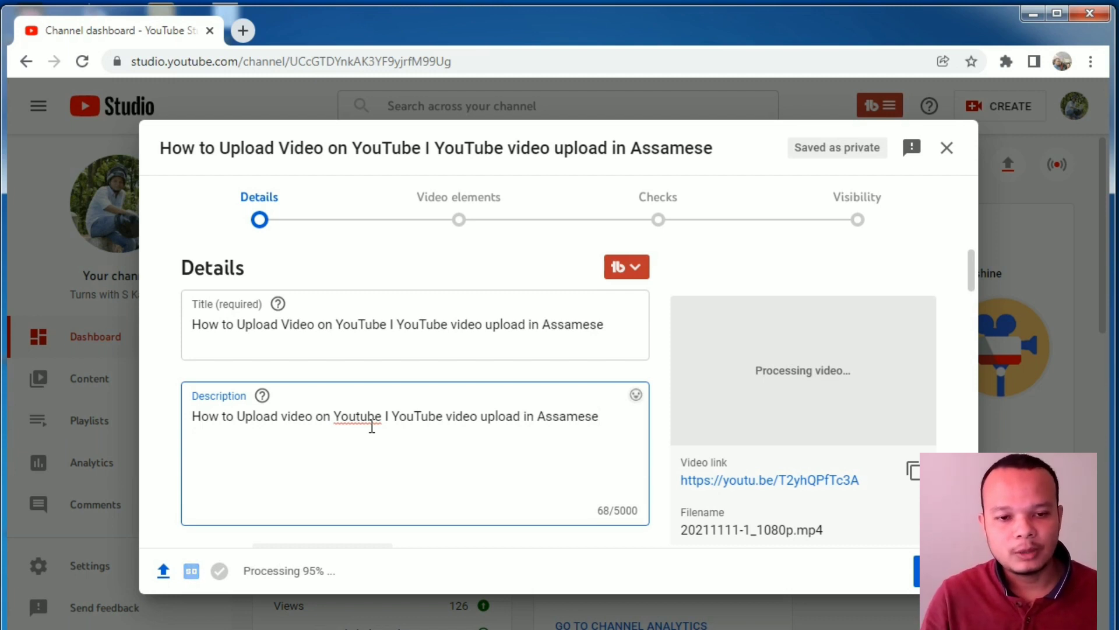
pyautogui.hotkey('ctrl', 'v')
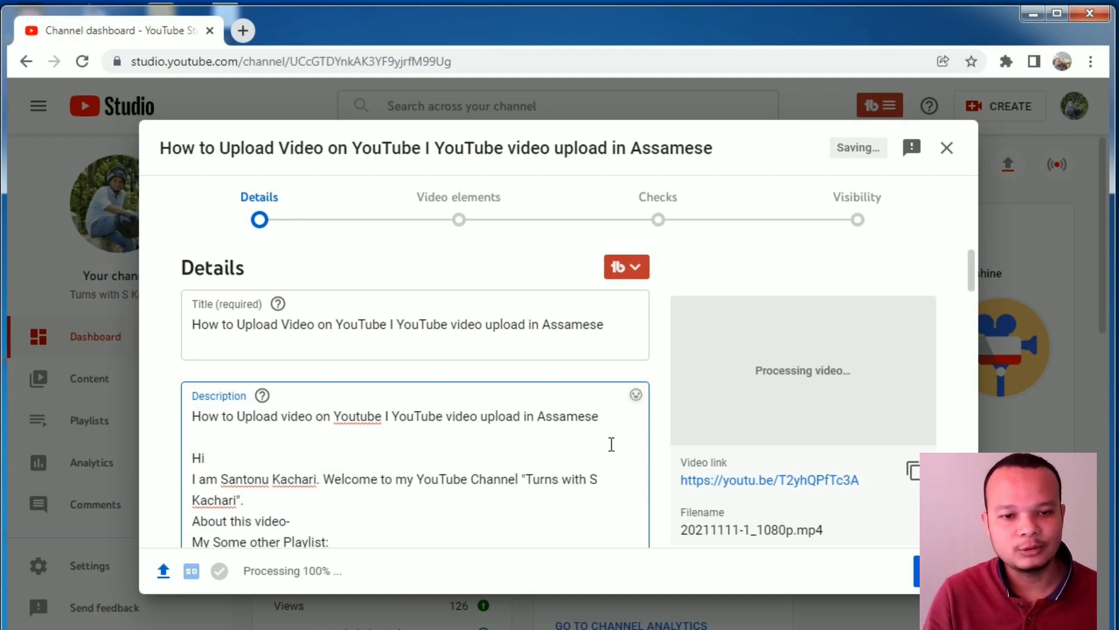
pyautogui.scroll(-2, 613, 448)
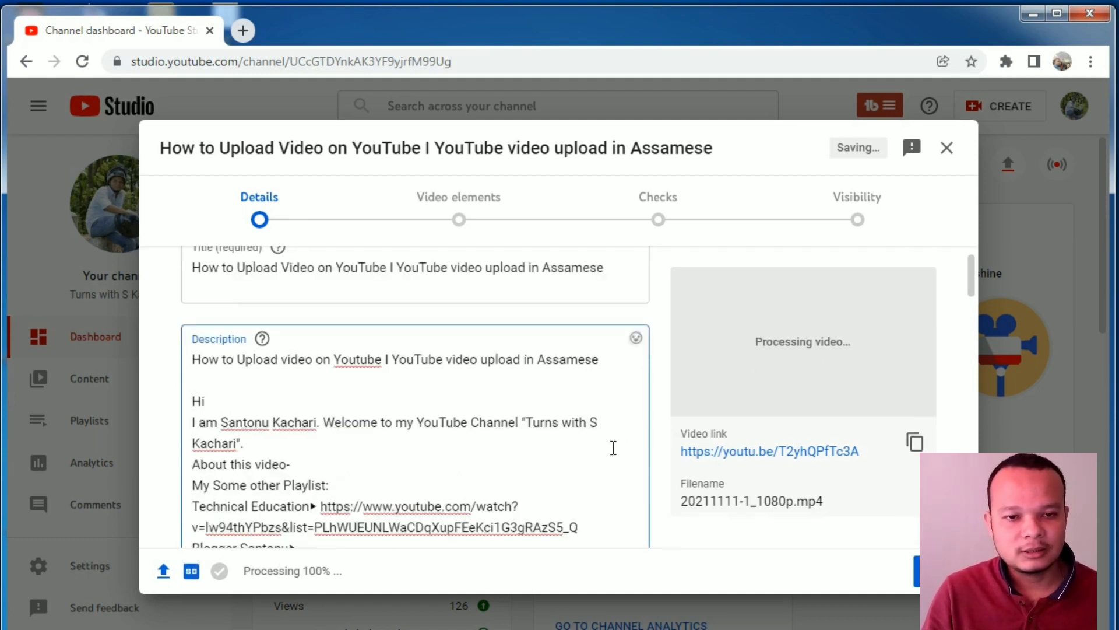
pyautogui.scroll(-3, 609, 445)
pyautogui.scroll(6, 603, 440)
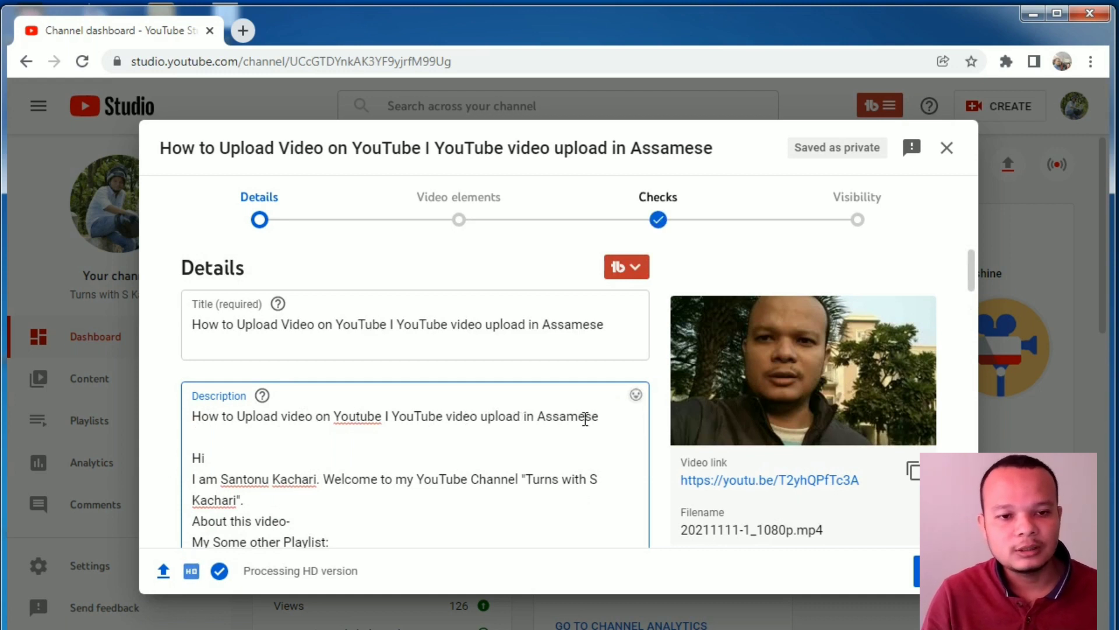
pyautogui.scroll(-2, 493, 433)
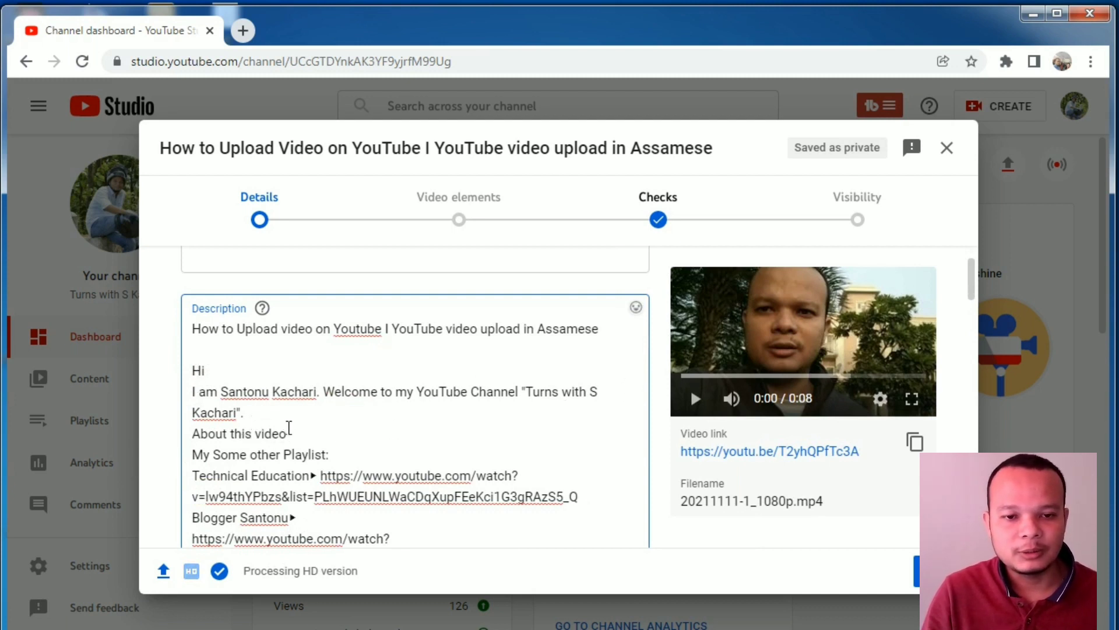
pyautogui.click(301, 432)
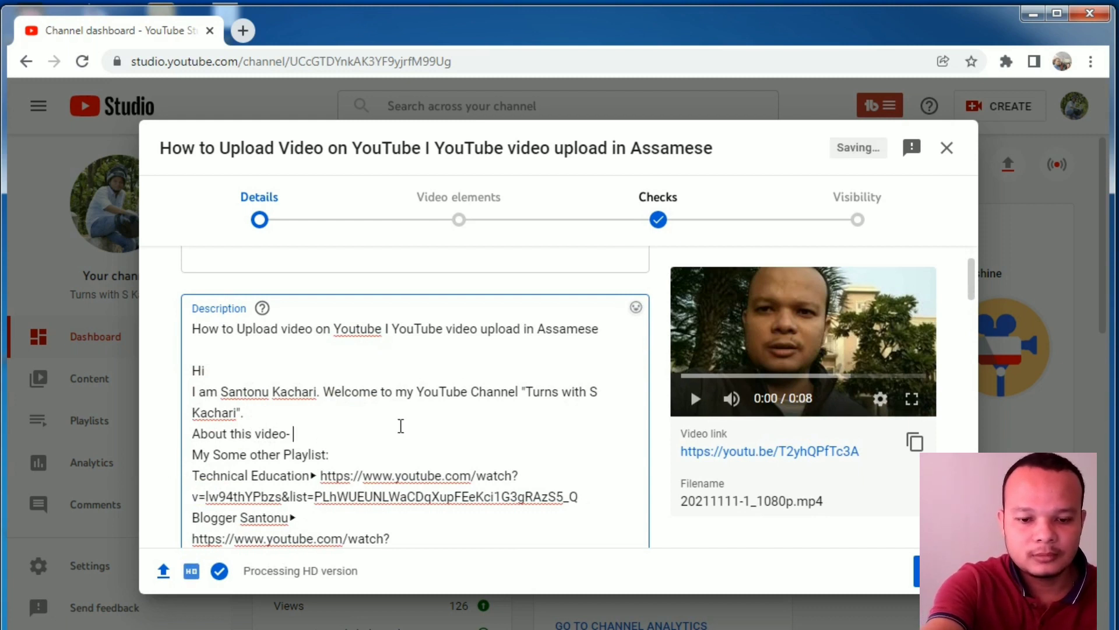
pyautogui.write('H')
pyautogui.press('BackSpace')
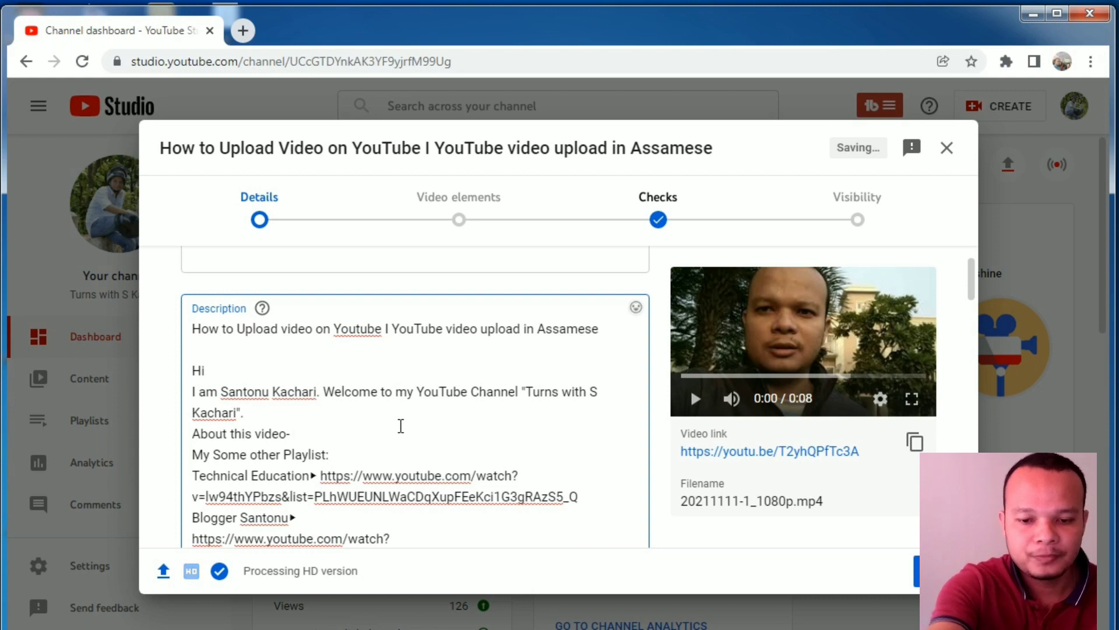
pyautogui.write('How t')
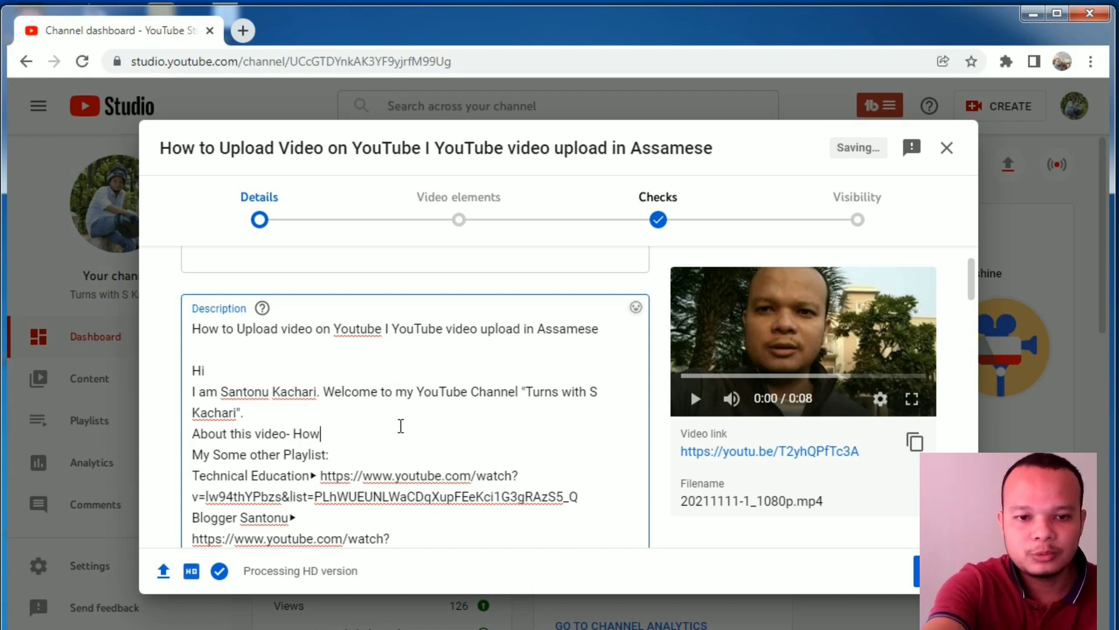
pyautogui.press('BackSpace')
pyautogui.press('BackSpace')
pyautogui.press('BackSpace')
pyautogui.press('BackSpace')
pyautogui.press('BackSpace')
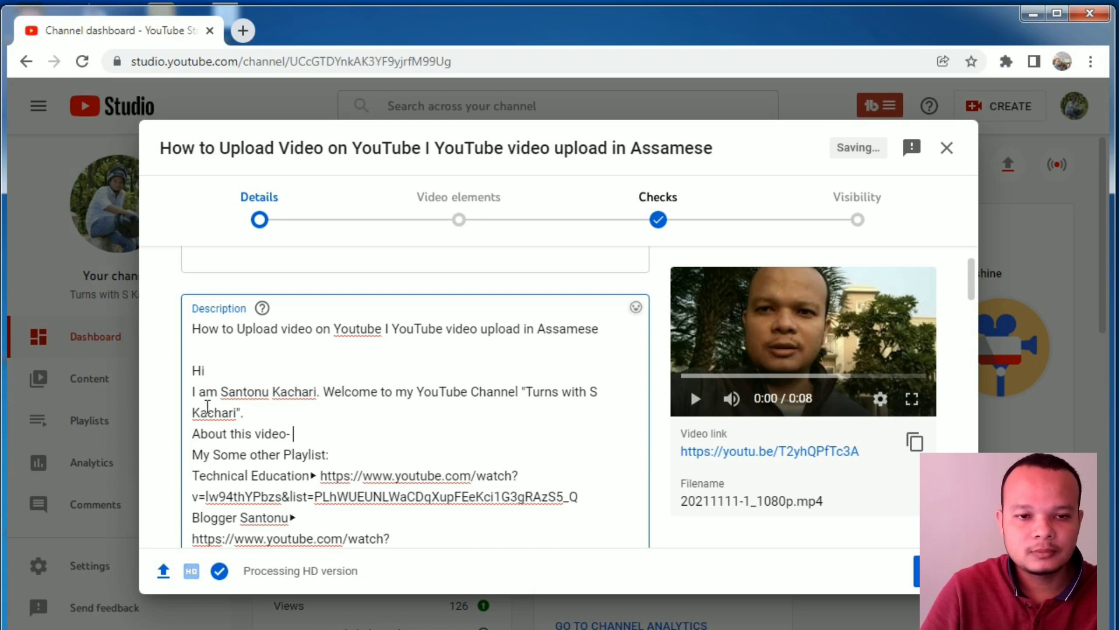
# Copy the description's first line onto a new line directly below "About this video-"
pyautogui.moveTo(195, 328); pyautogui.dragTo(619, 328)
pyautogui.hotkey('ctrl', 'c')
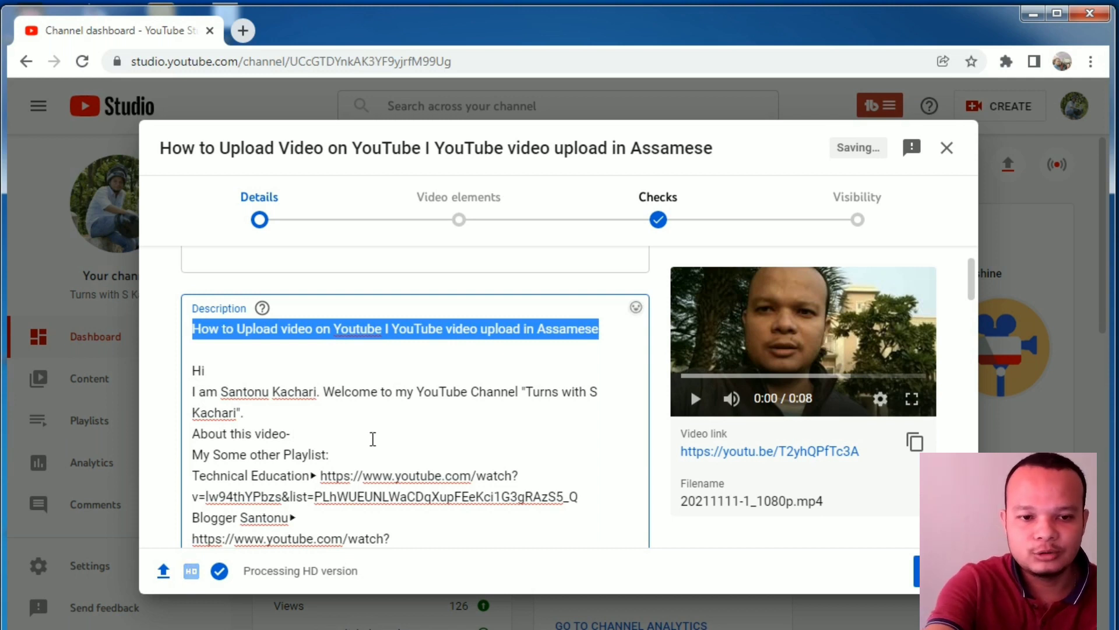
pyautogui.click(351, 437)
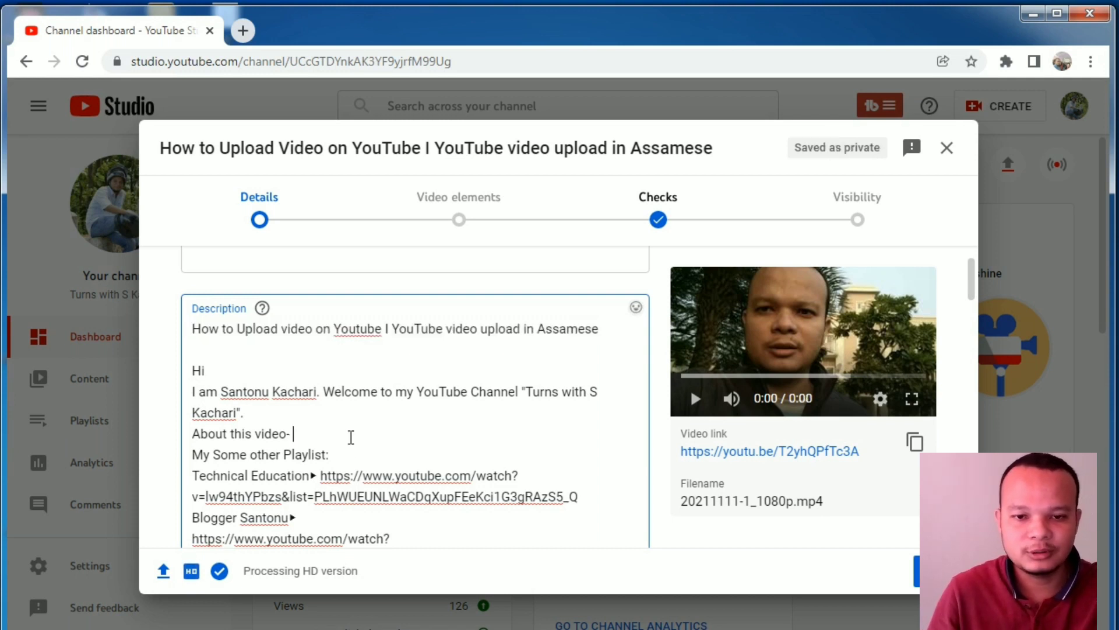
pyautogui.press('Return')
pyautogui.hotkey('ctrl', 'v')
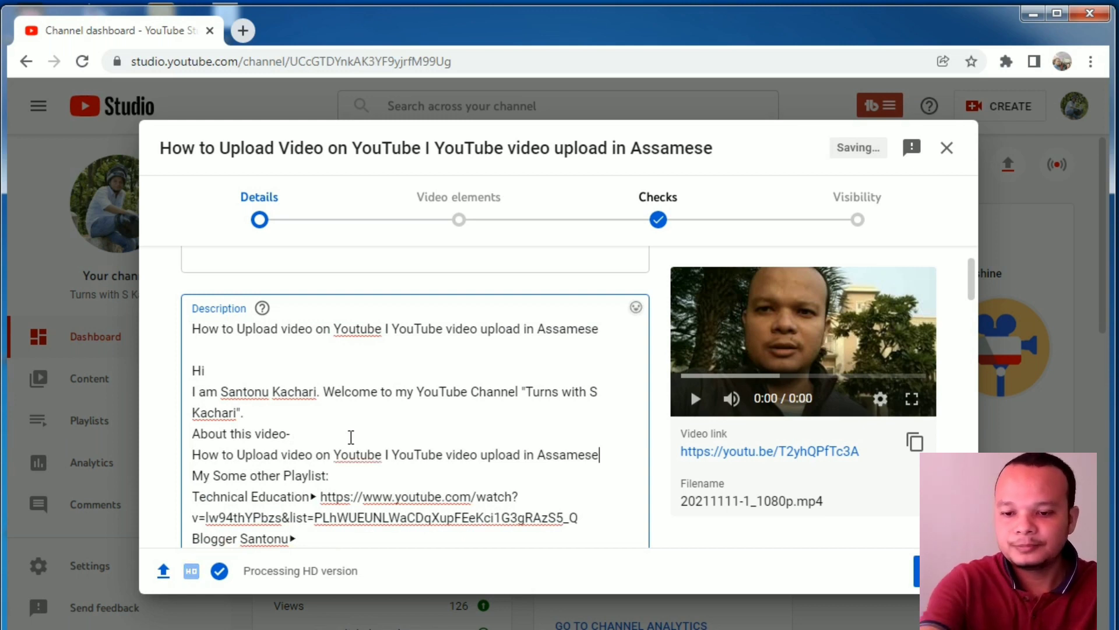
# Add blank lines in the description above "About this video-" and both above and below "My Some other Playlist:"
pyautogui.click(615, 456)
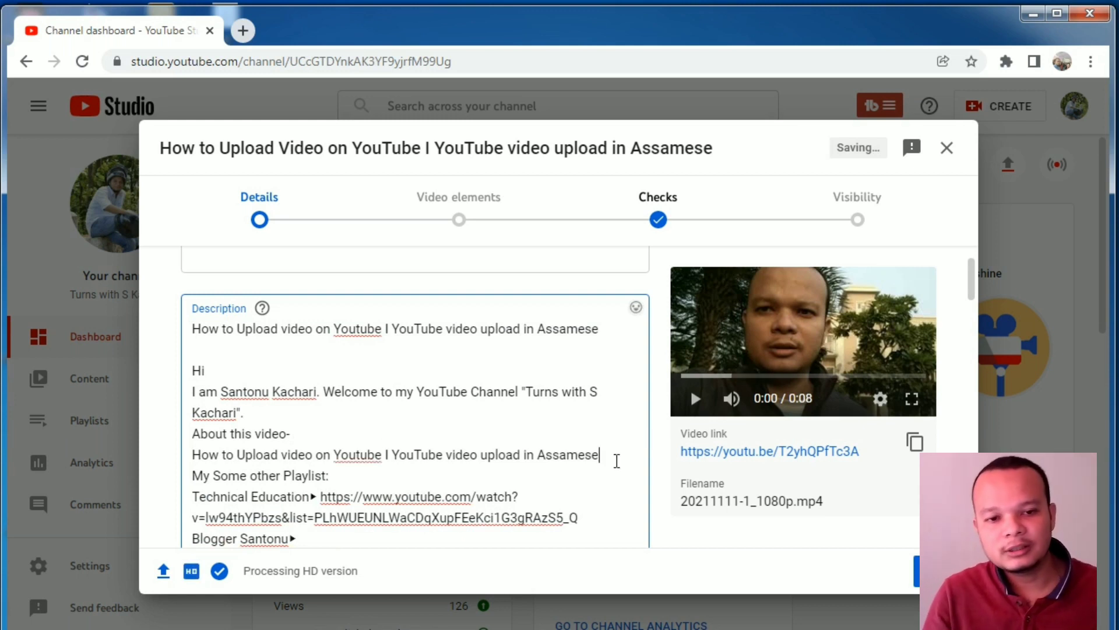
pyautogui.press('Return')
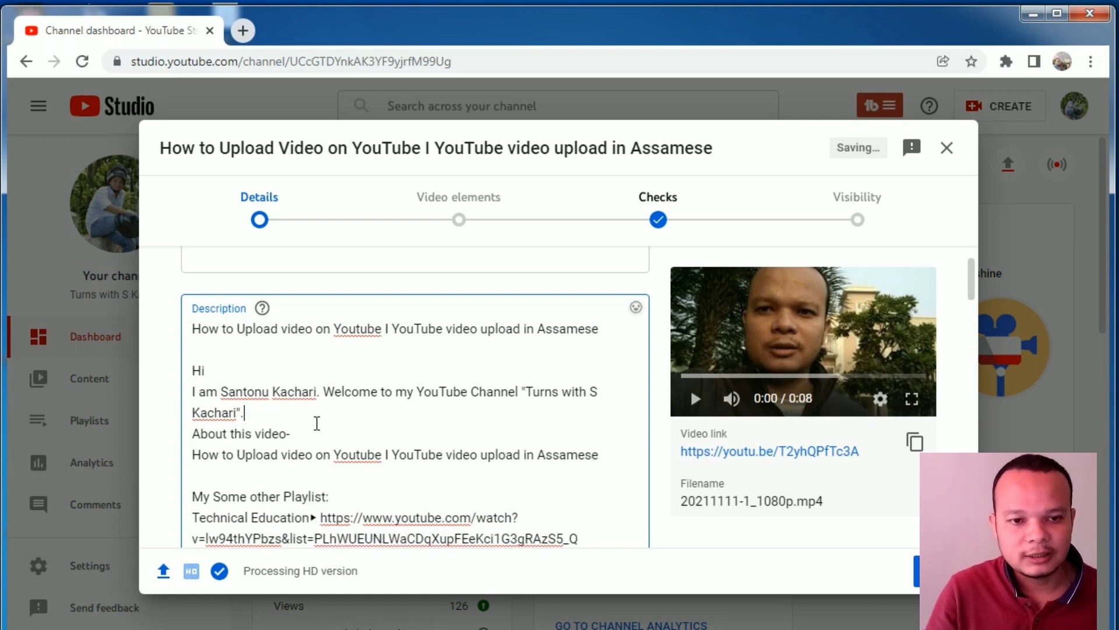
pyautogui.press('Return')
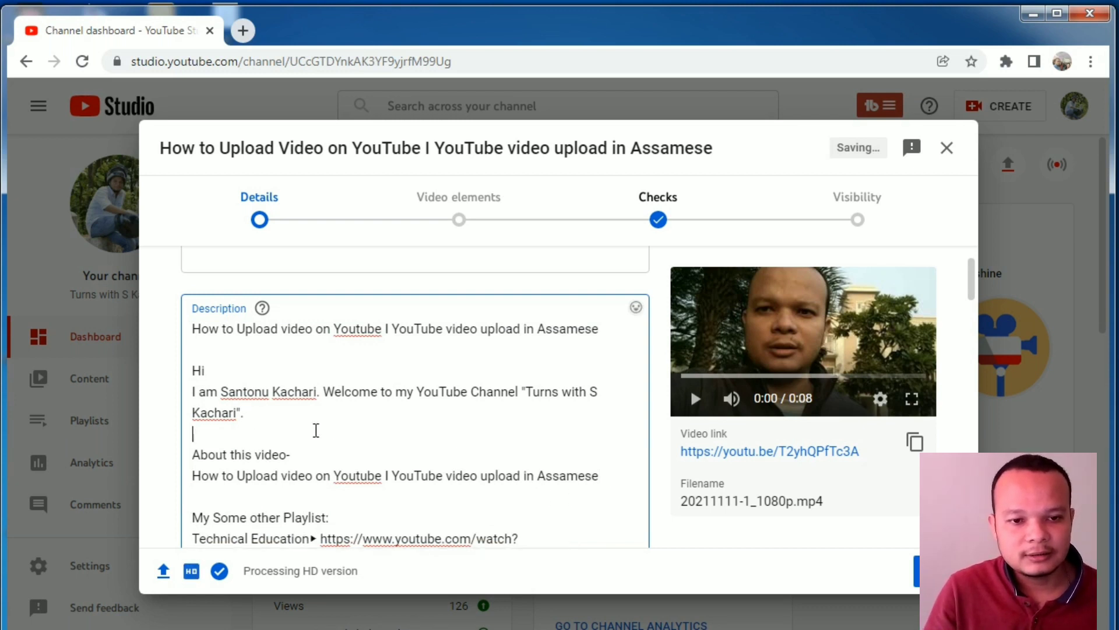
pyautogui.scroll(-1, 388, 429)
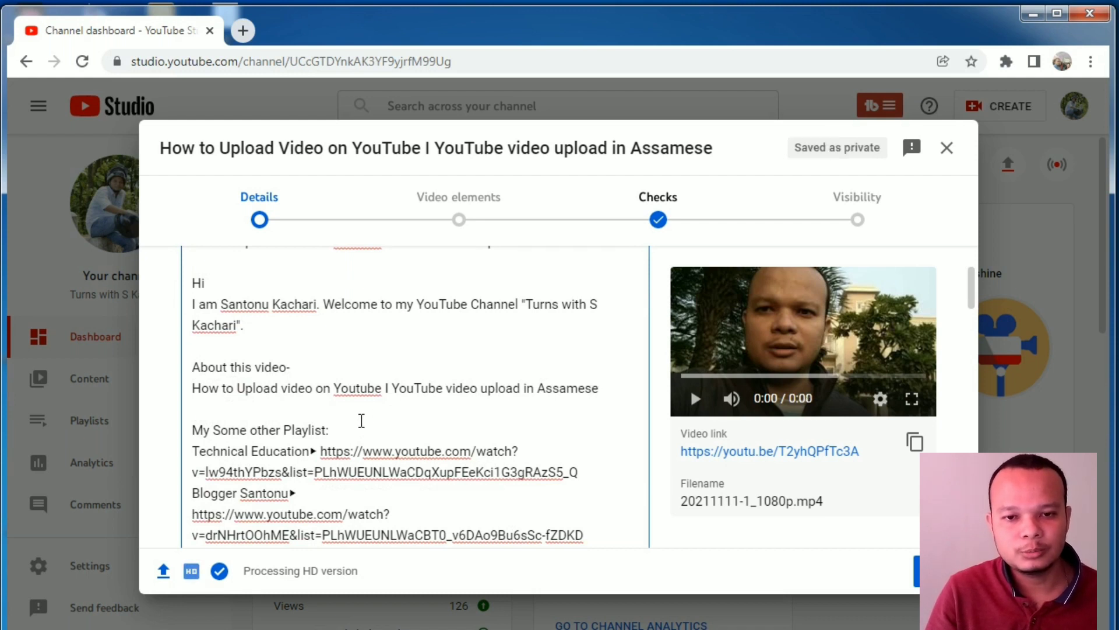
pyautogui.scroll(-1, 365, 417)
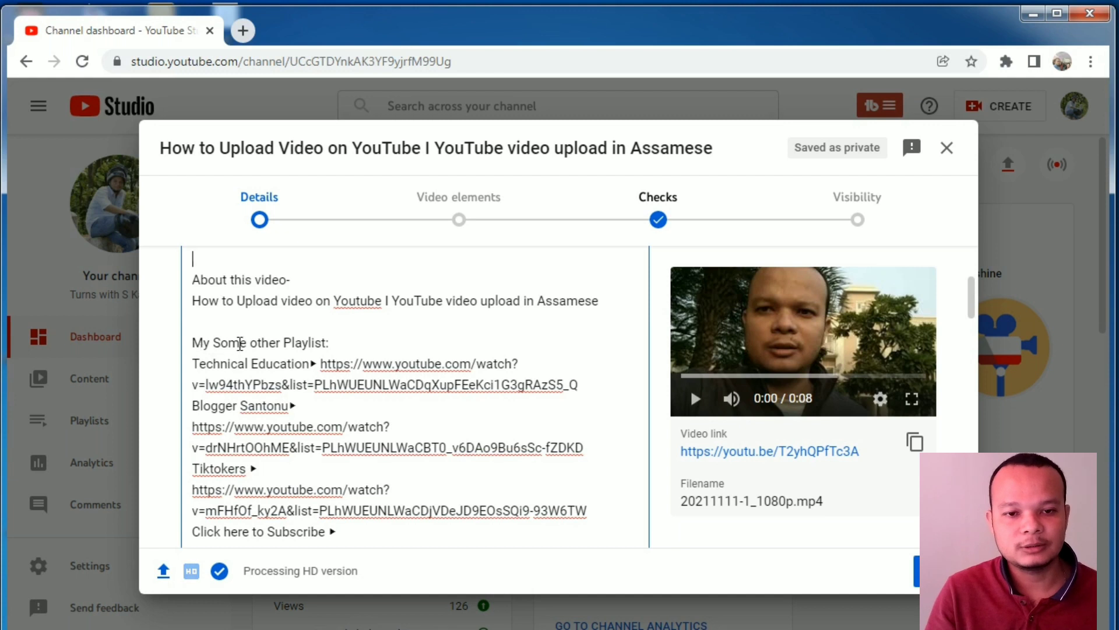
pyautogui.click(344, 342)
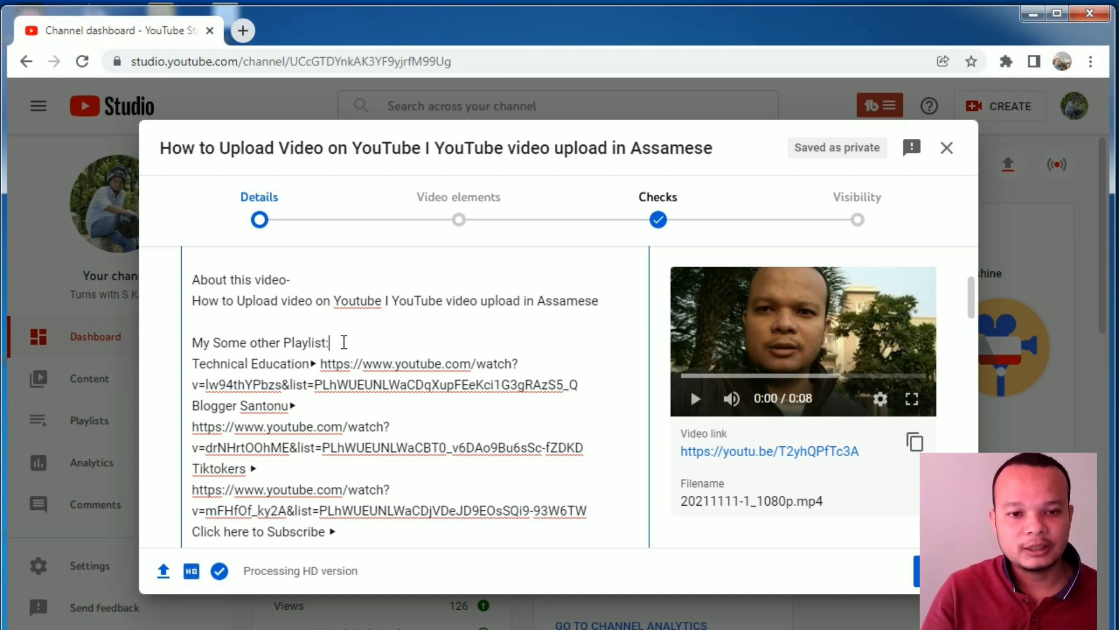
pyautogui.press('Return')
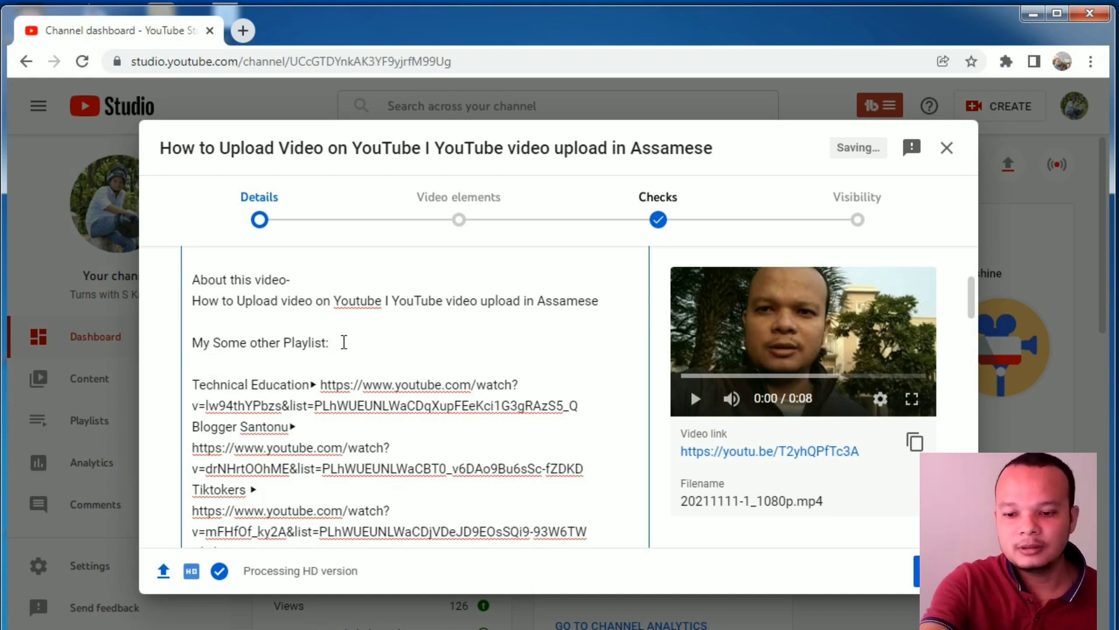
# Put the Technical Education playlist link on its own line in the description and add a blank line after that link
pyautogui.click(317, 385)
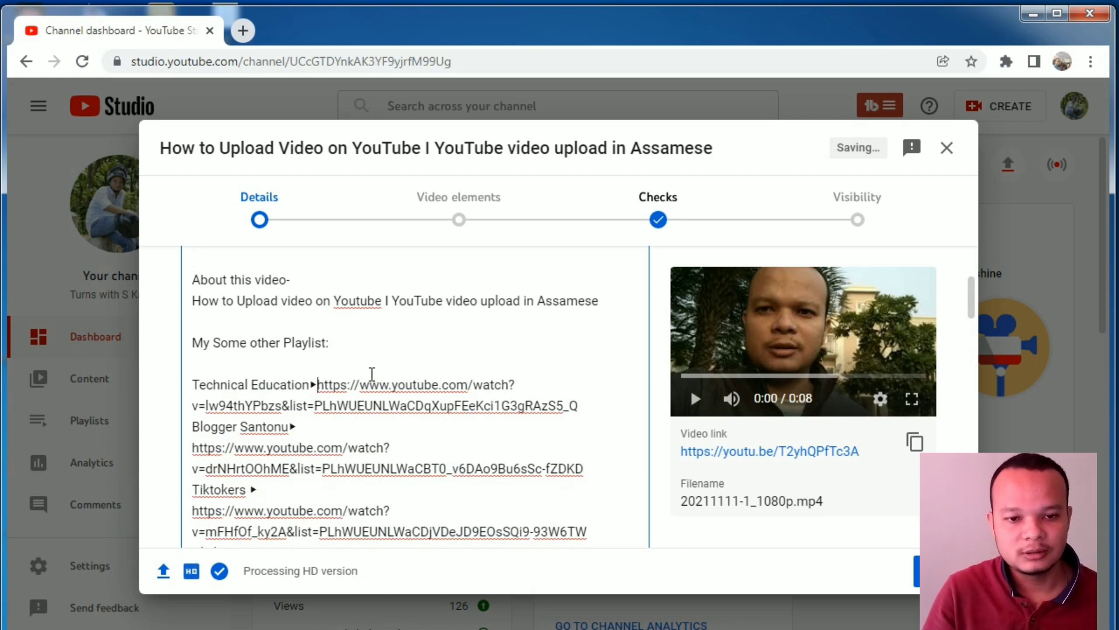
pyautogui.press('Return')
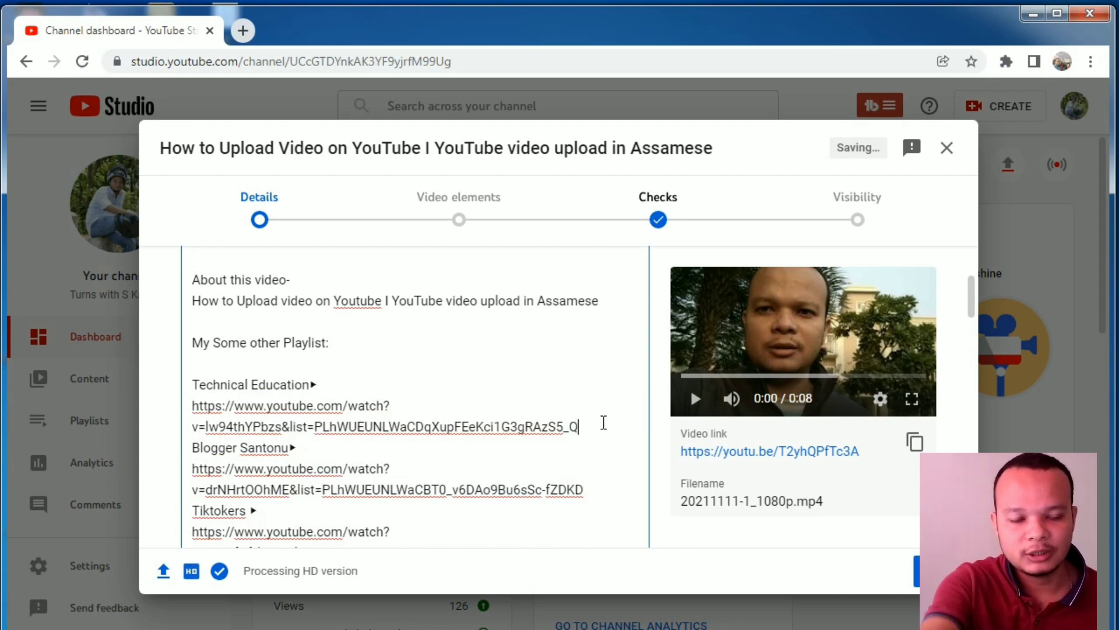
pyautogui.press('Return')
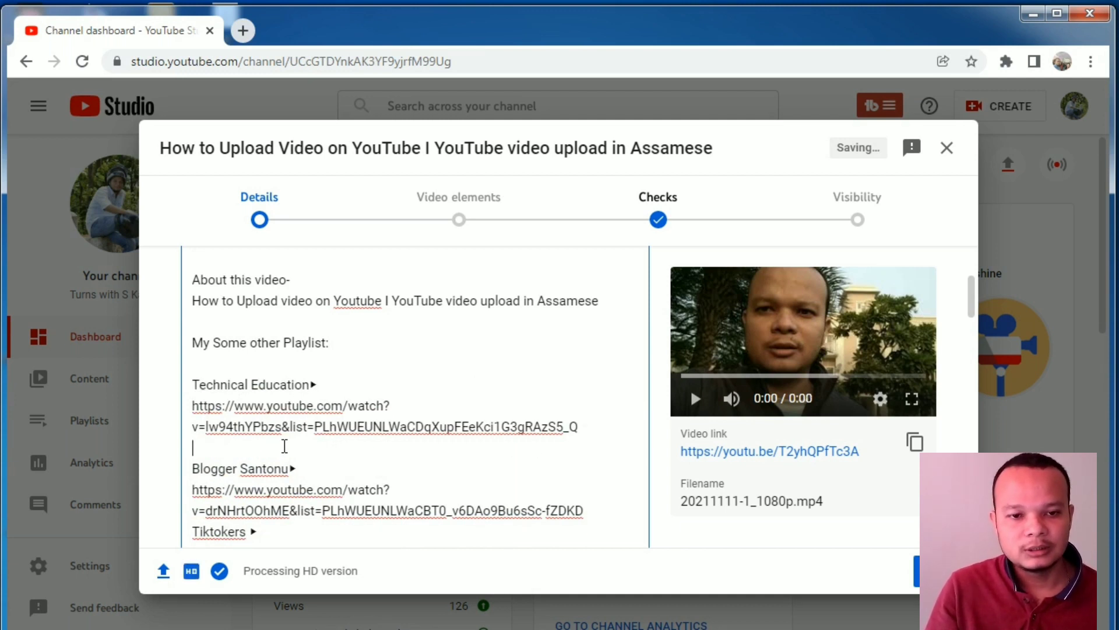
# Add blank lines in the description above "Tiktokers" and above "Click here to Subscribe"
pyautogui.scroll(-2, 600, 435)
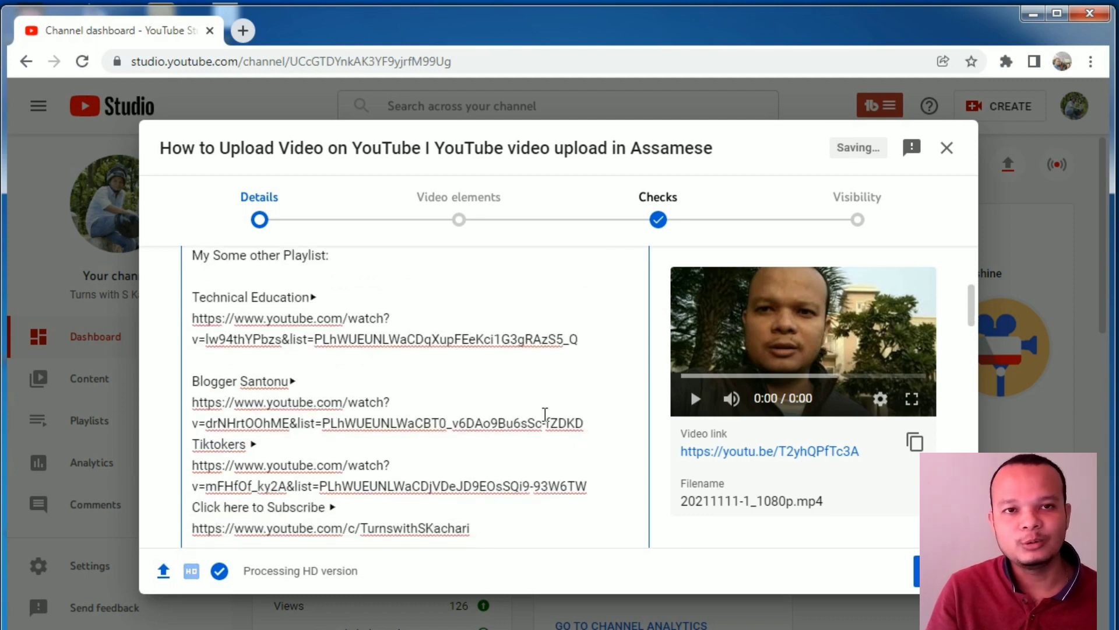
pyautogui.click(600, 421)
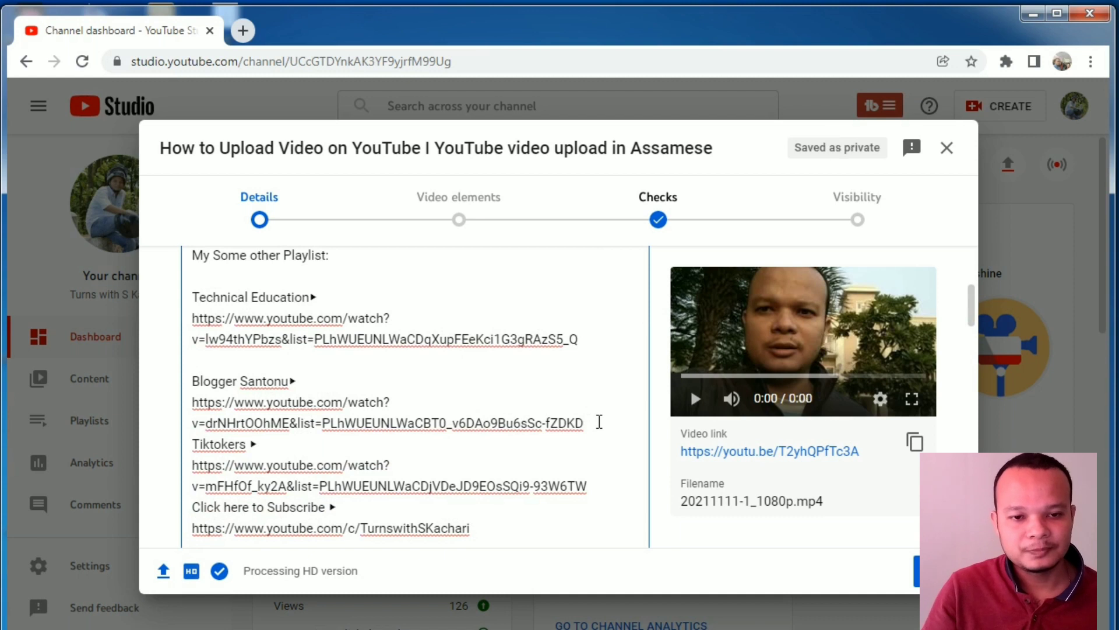
pyautogui.press('Return')
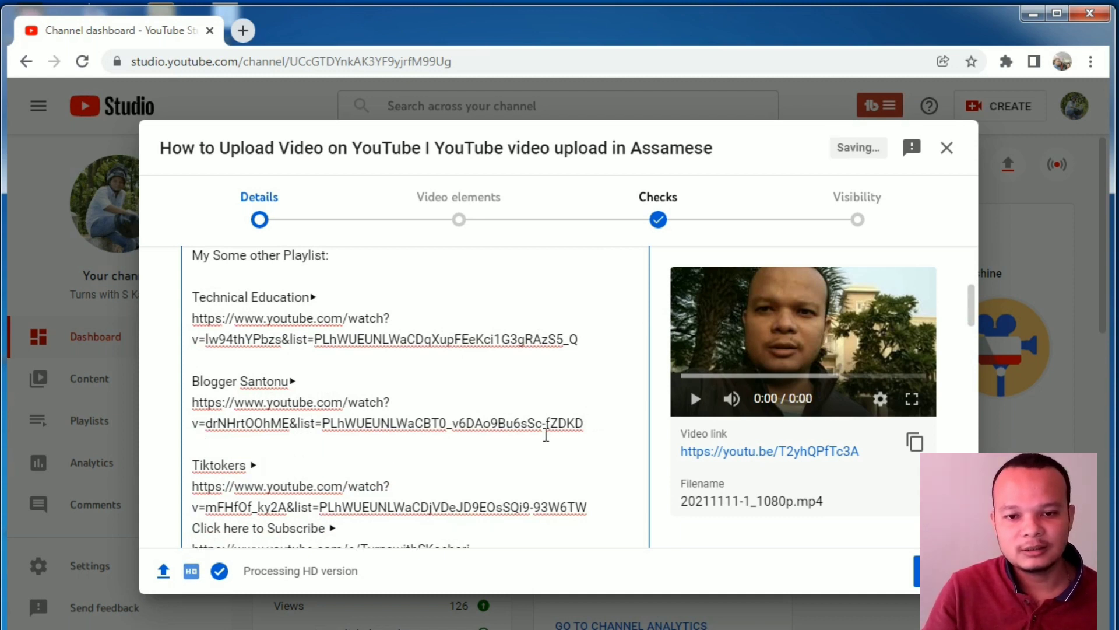
pyautogui.scroll(-2, 546, 428)
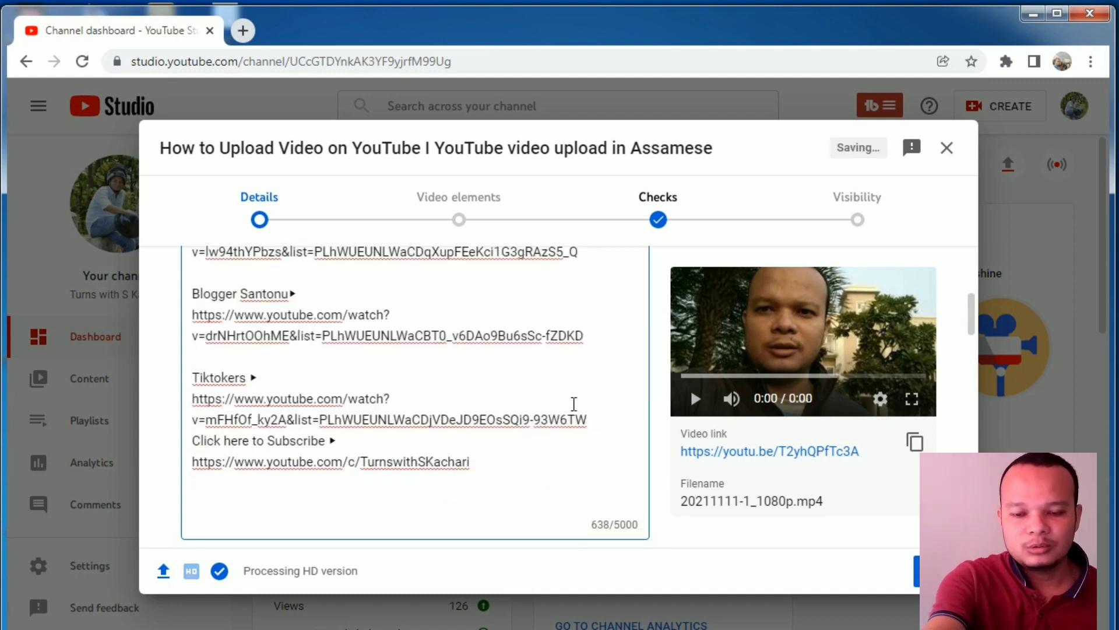
pyautogui.click(606, 418)
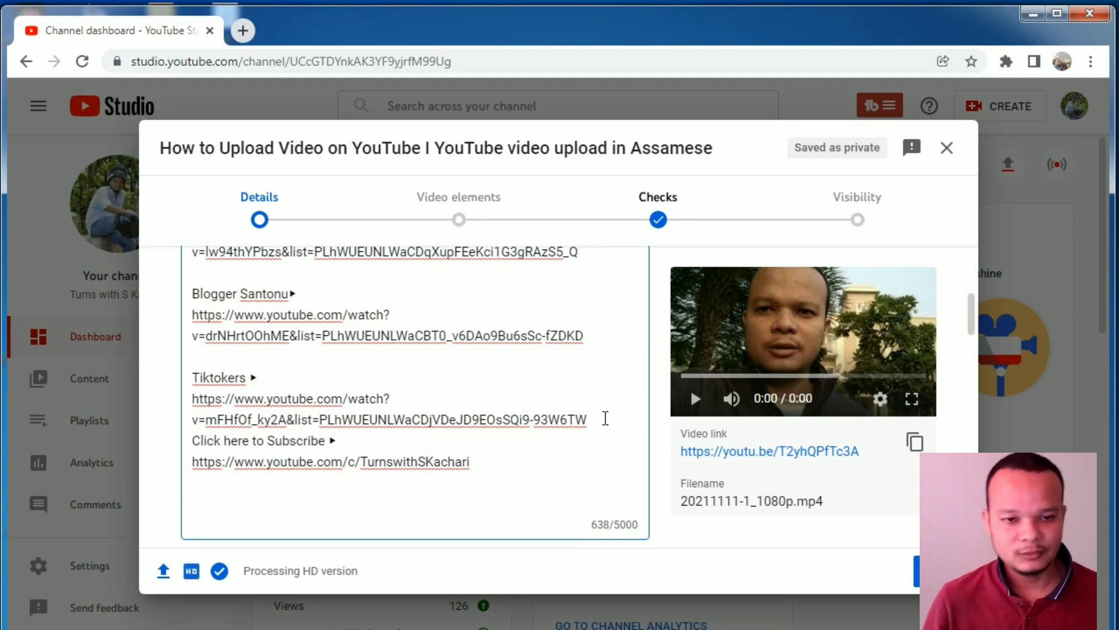
pyautogui.press('Return')
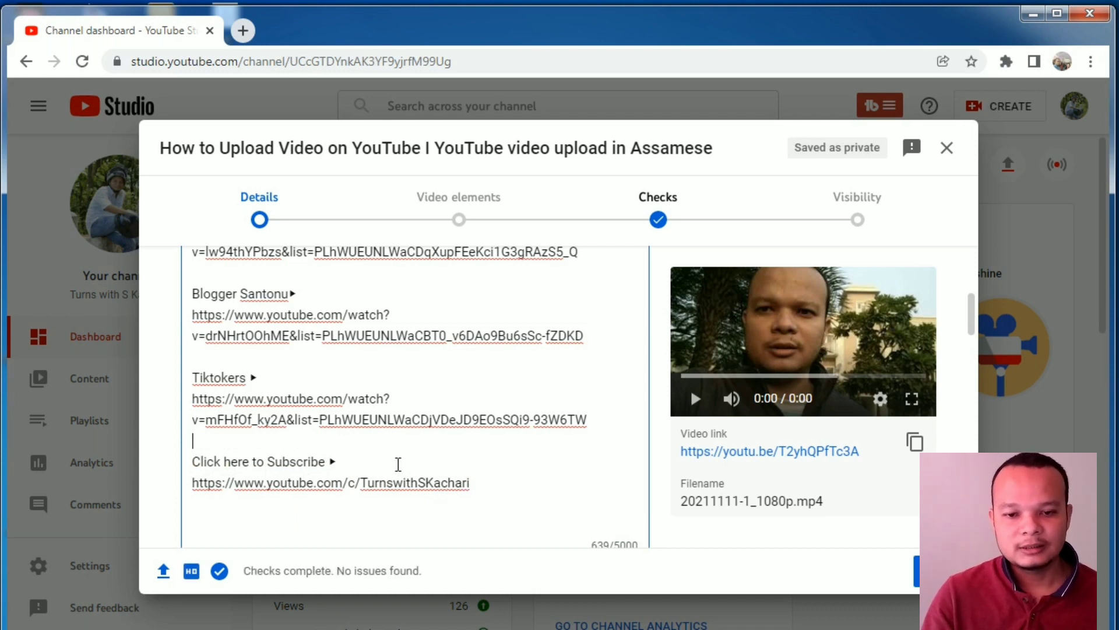
# Add the hashtag "#uploadvideo" at the end of the description, leaving a blank line below the subscribe link
pyautogui.click(509, 498)
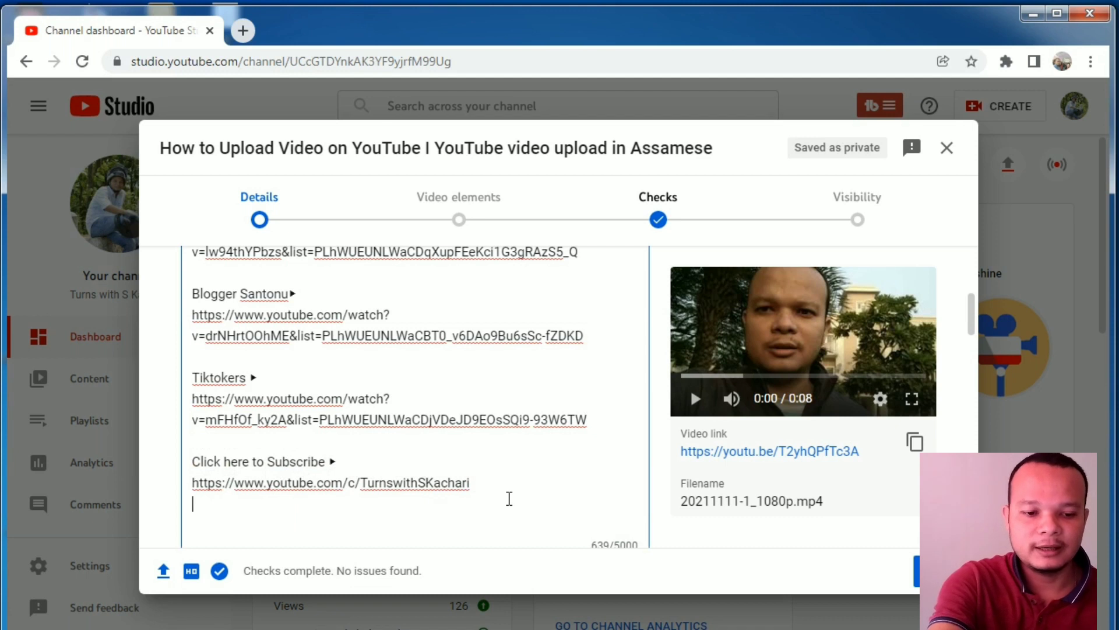
pyautogui.press('Return')
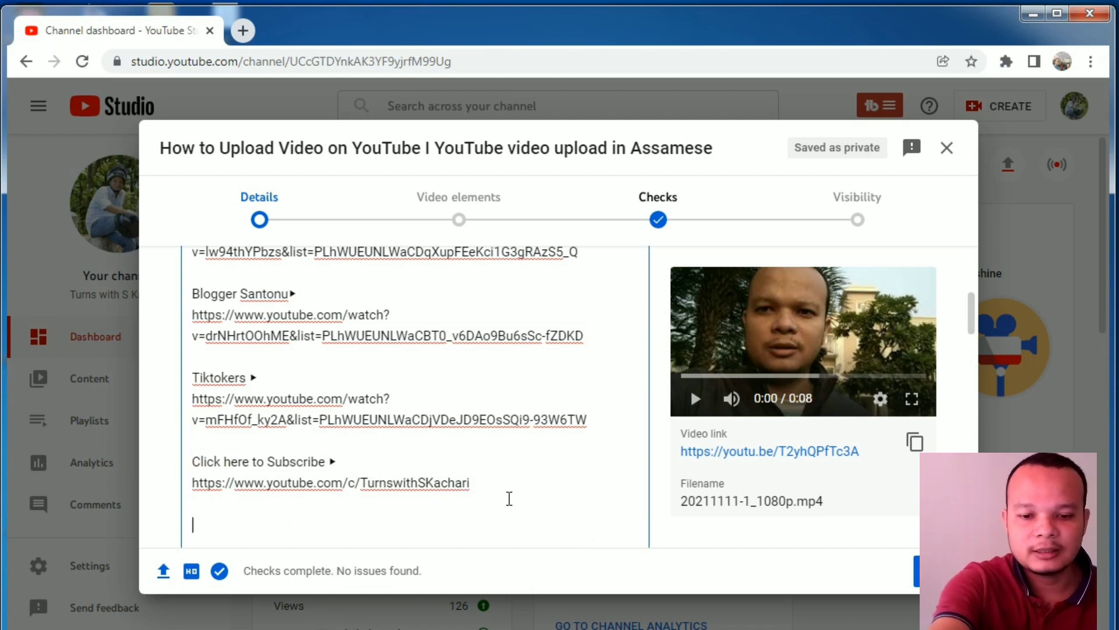
pyautogui.write('#')
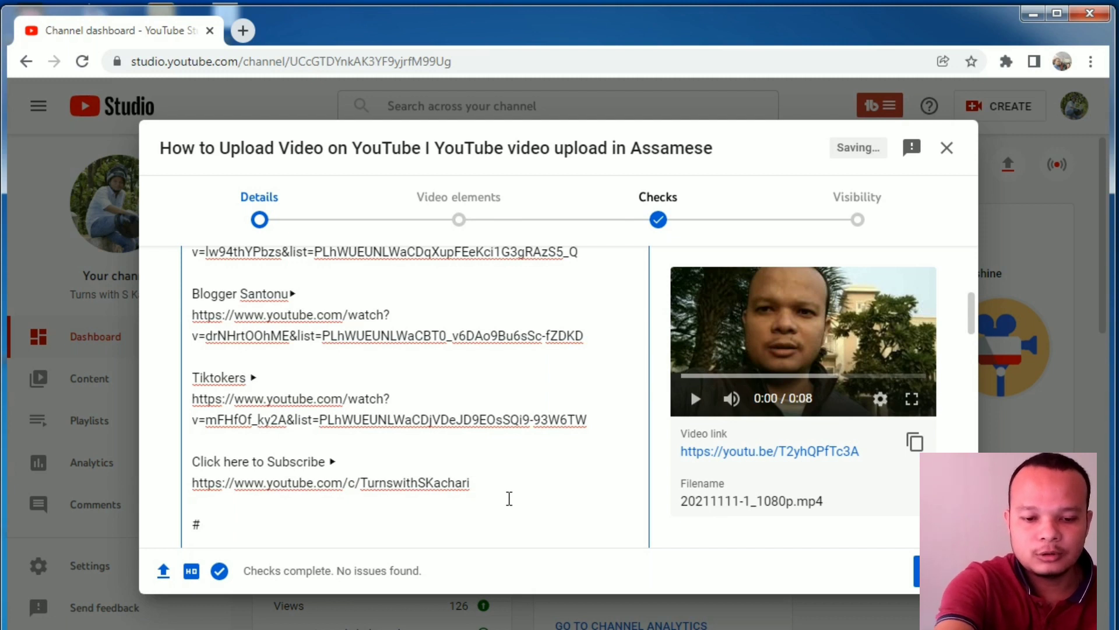
pyautogui.write('uploa')
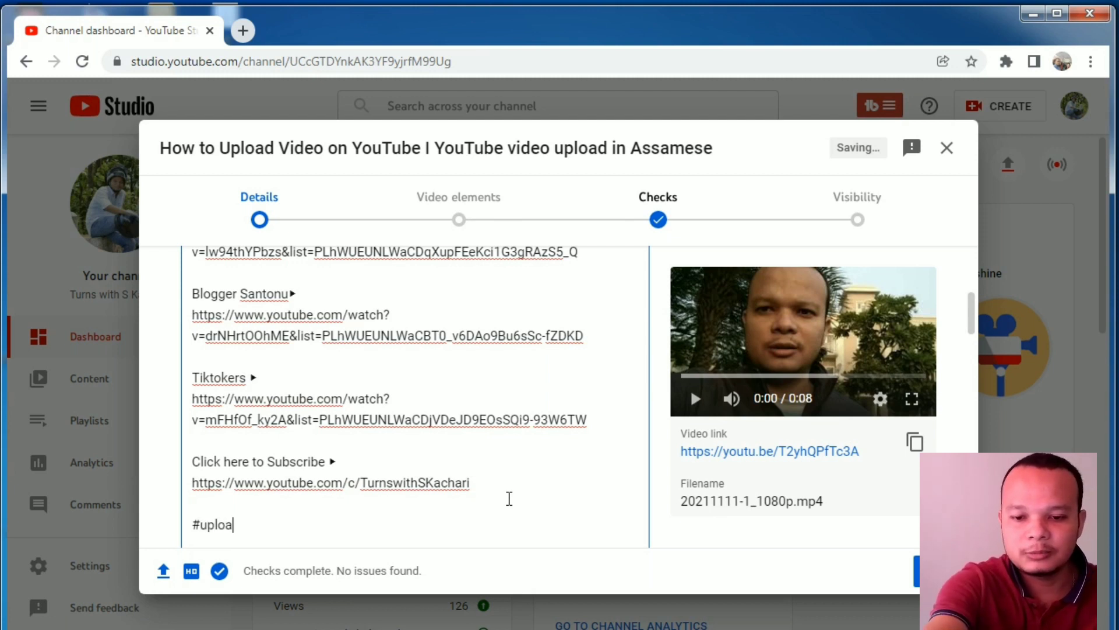
pyautogui.write('dvide')
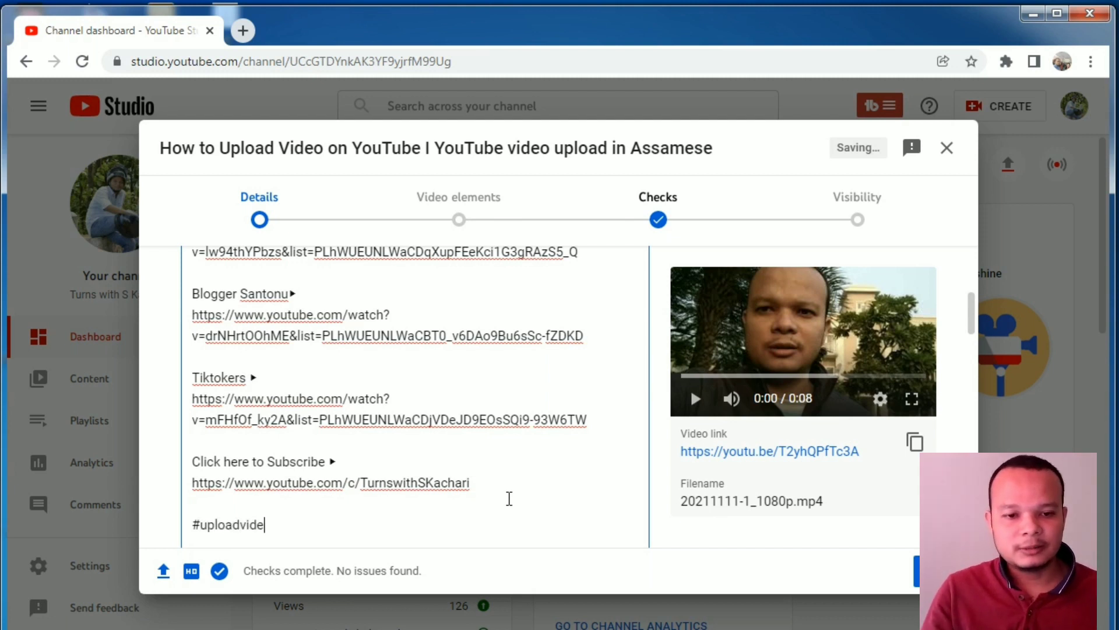
pyautogui.write('o')
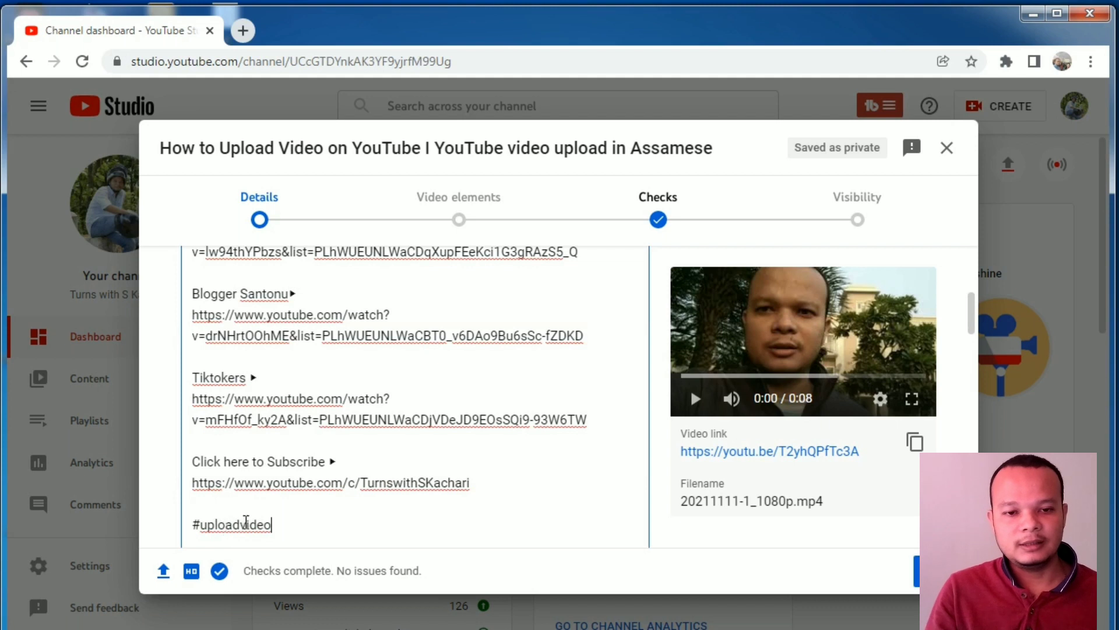
# Upload the image "Capture 2021-11-15 11.58.02" from New folder as the video's custom thumbnail
pyautogui.scroll(-3, 422, 498)
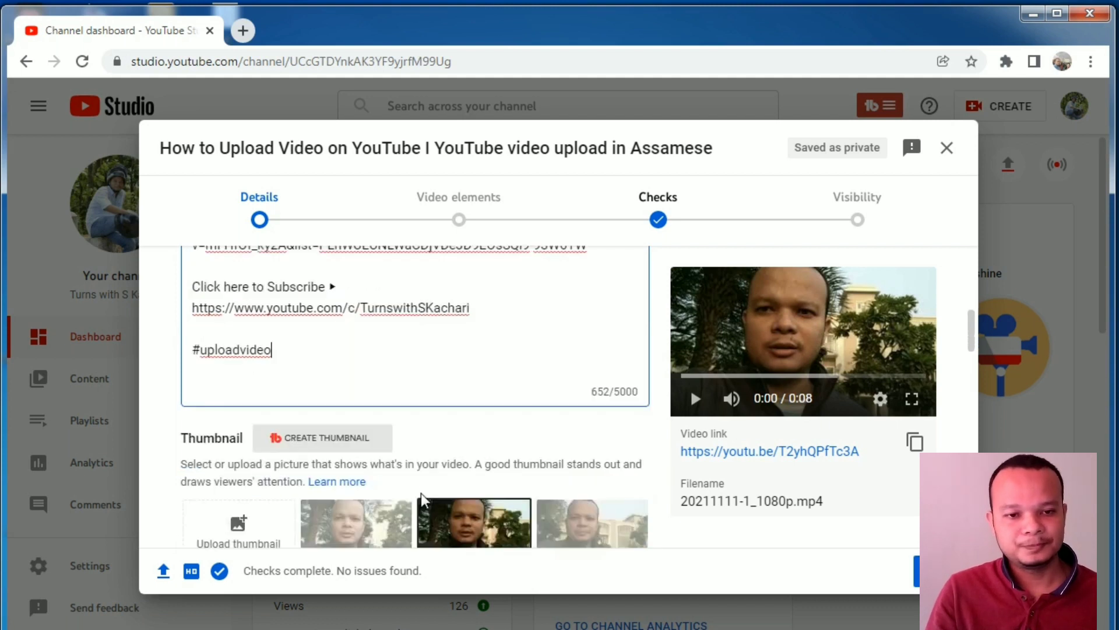
pyautogui.scroll(-2, 424, 466)
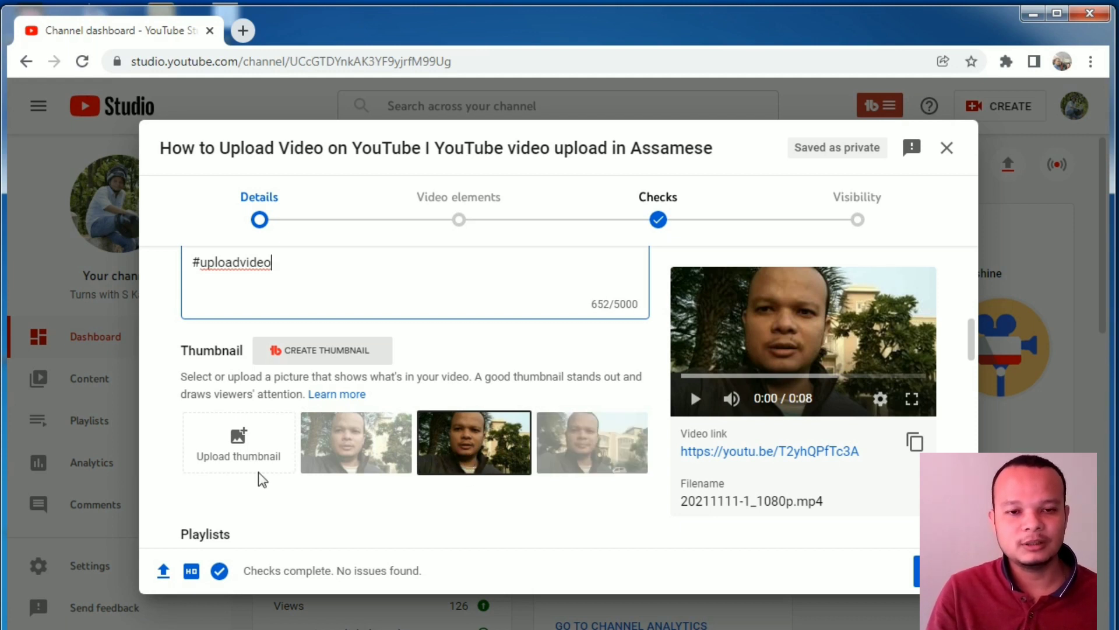
pyautogui.click(235, 455)
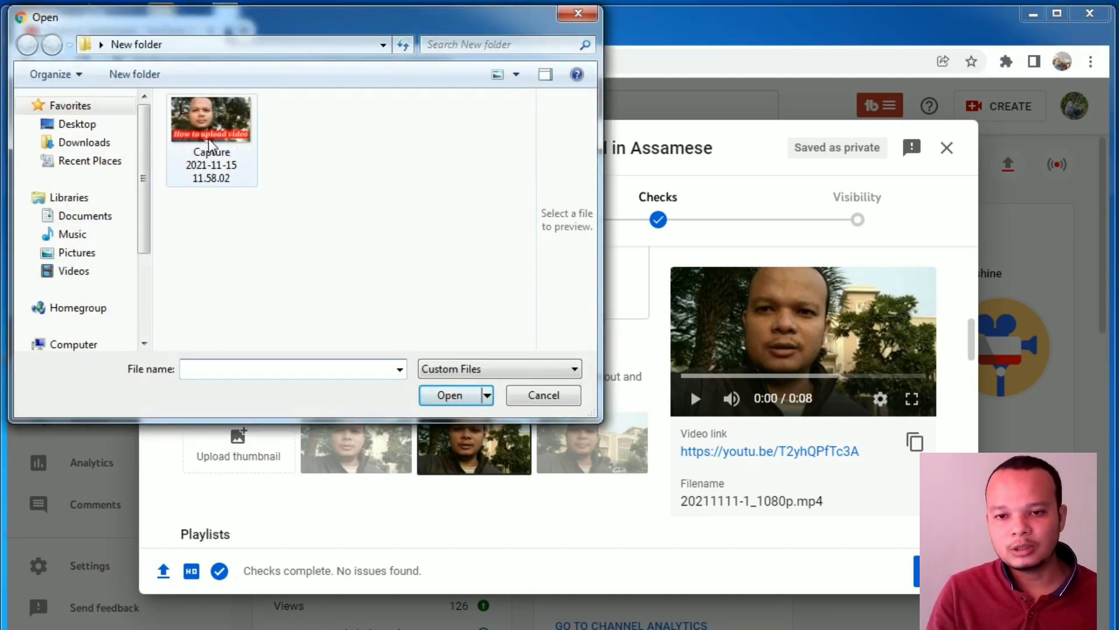
pyautogui.doubleClick(210, 143)
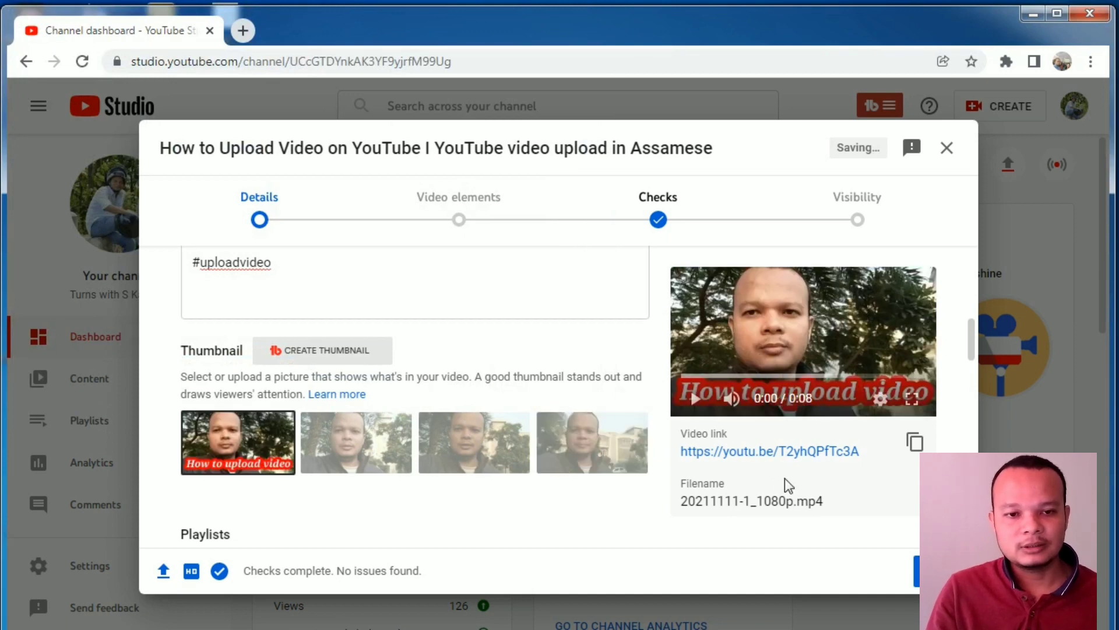
# Review the video's thumbnail and the spacing of the playlist links and hashtag in the description
pyautogui.scroll(-1, 785, 478)
pyautogui.scroll(-3, 785, 478)
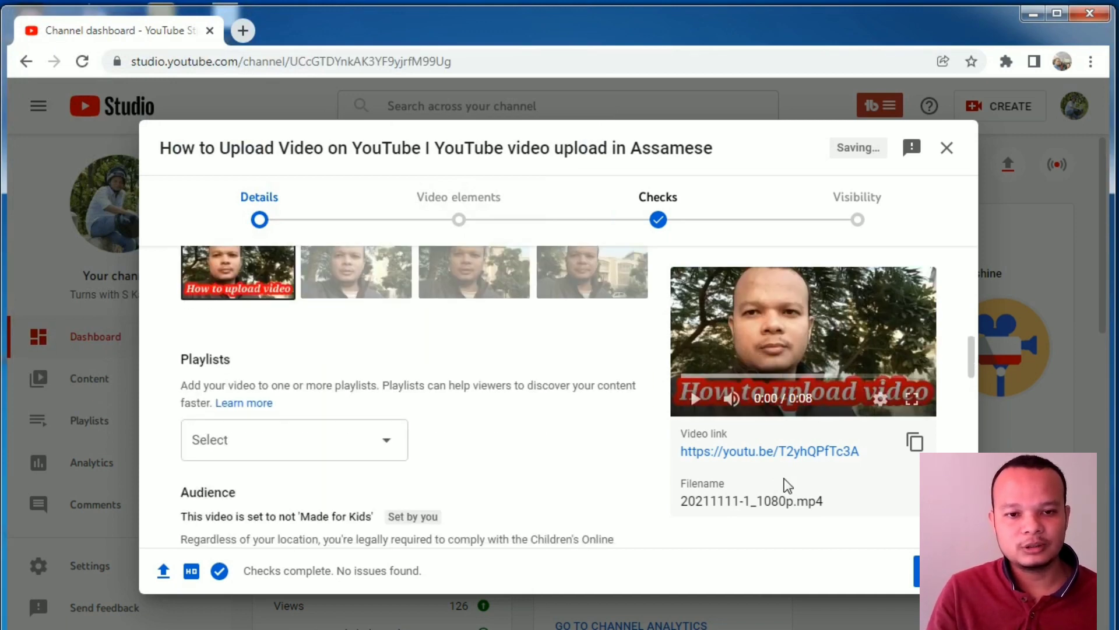
pyautogui.scroll(-2, 525, 438)
pyautogui.scroll(10, 449, 396)
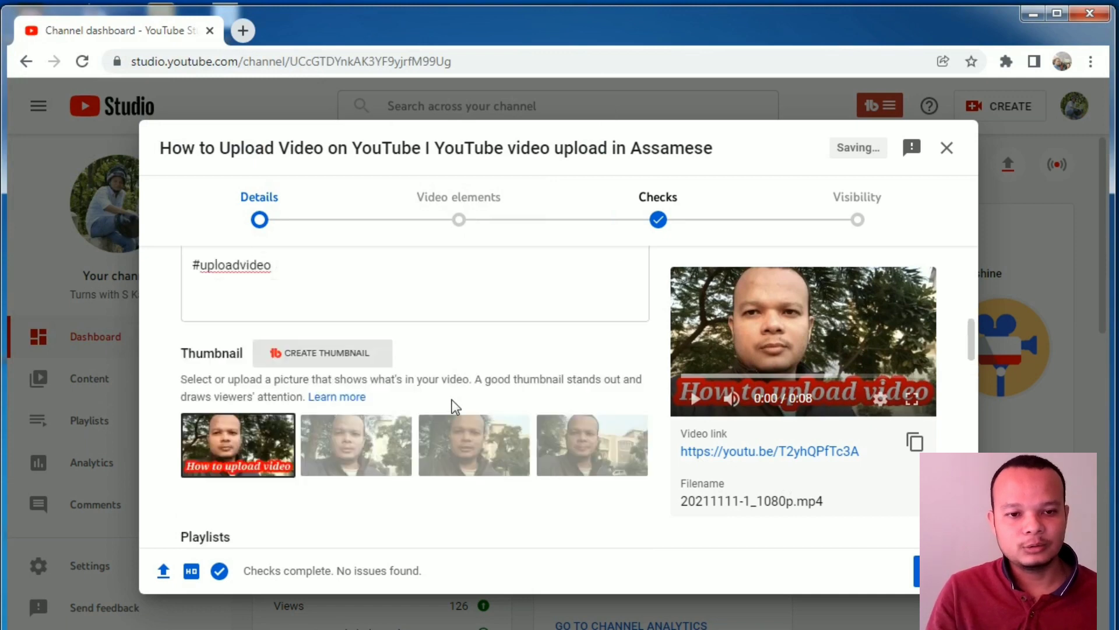
pyautogui.scroll(3, 251, 374)
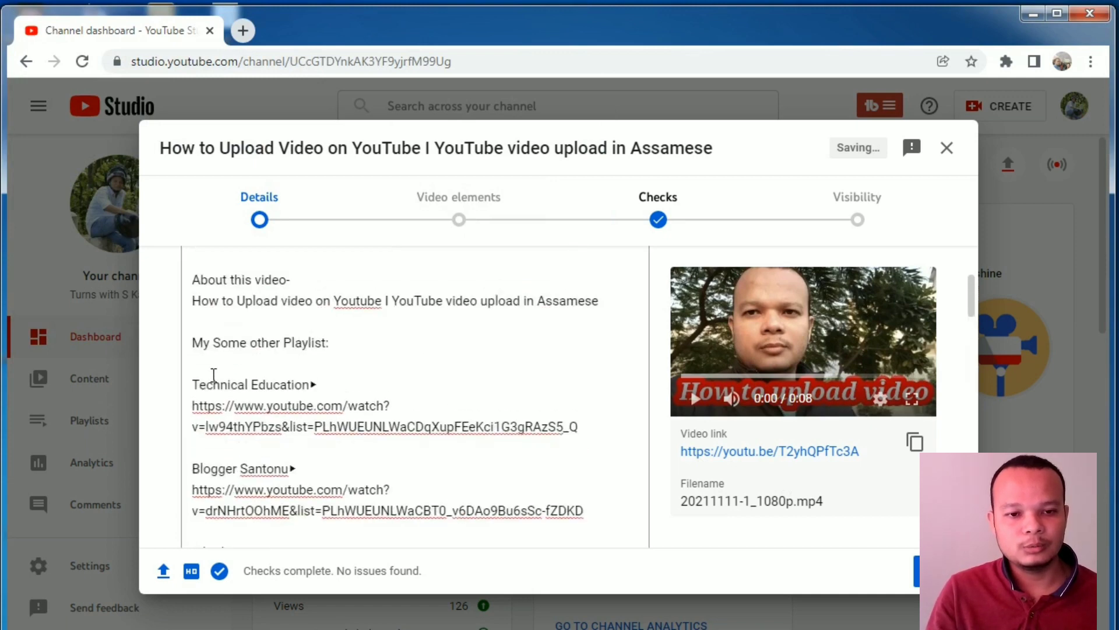
pyautogui.scroll(-2, 264, 463)
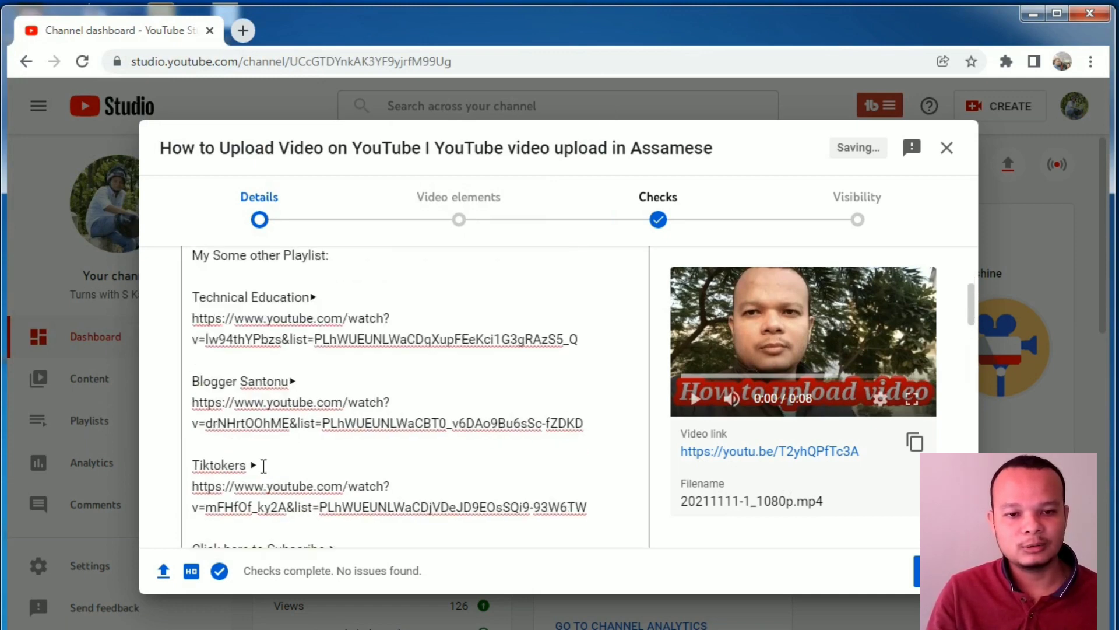
pyautogui.scroll(-5, 257, 462)
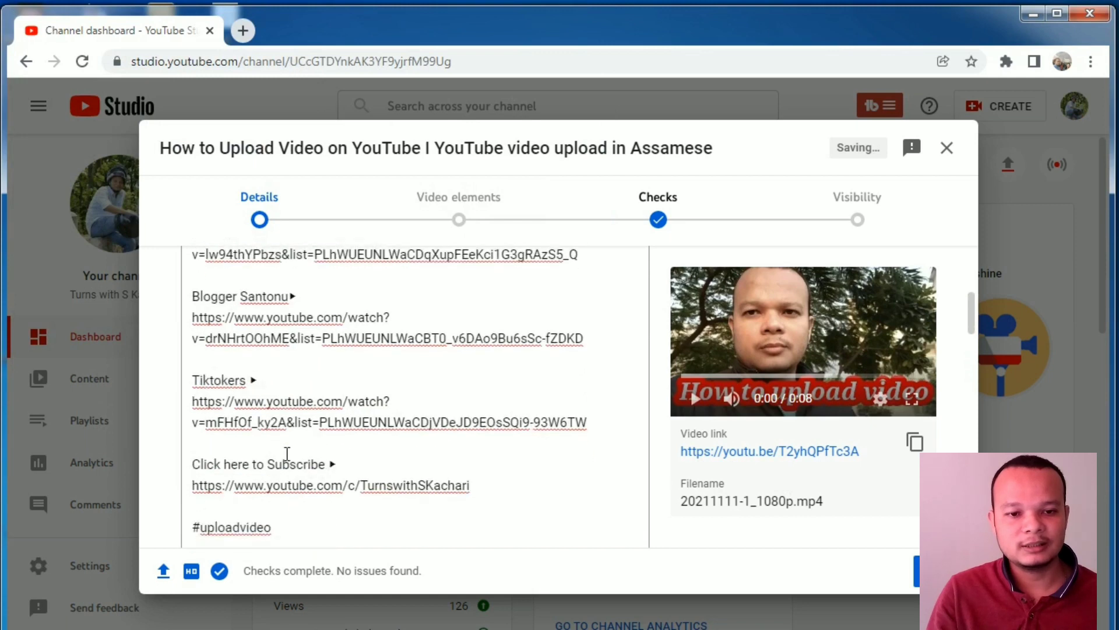
# View the channel playlists available for the video and close the list without selecting any
pyautogui.scroll(-3, 500, 452)
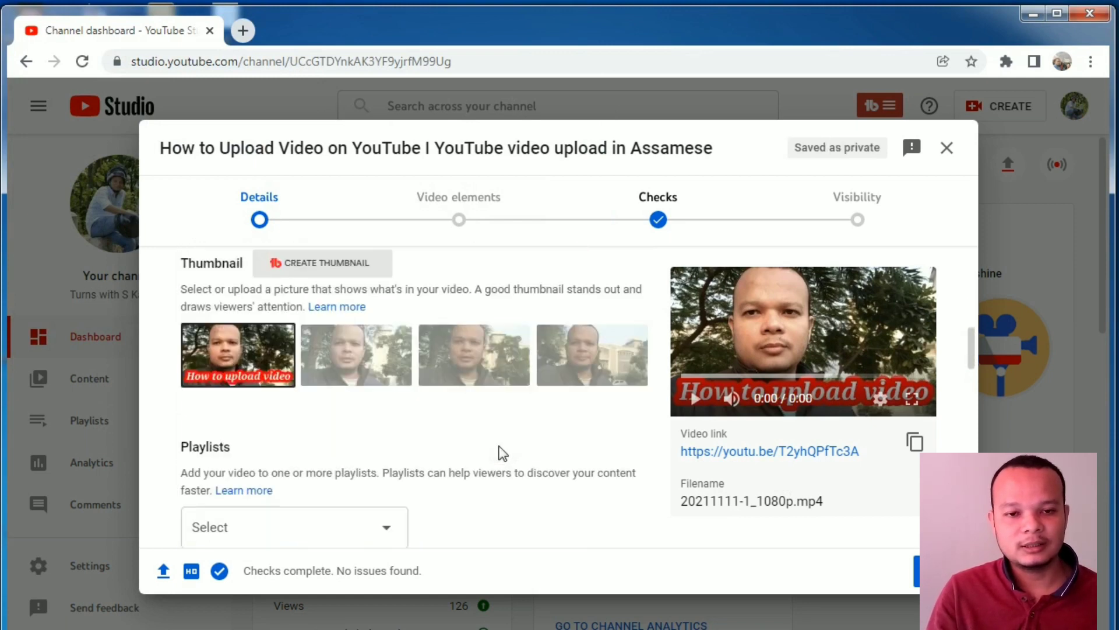
pyautogui.scroll(-3, 493, 449)
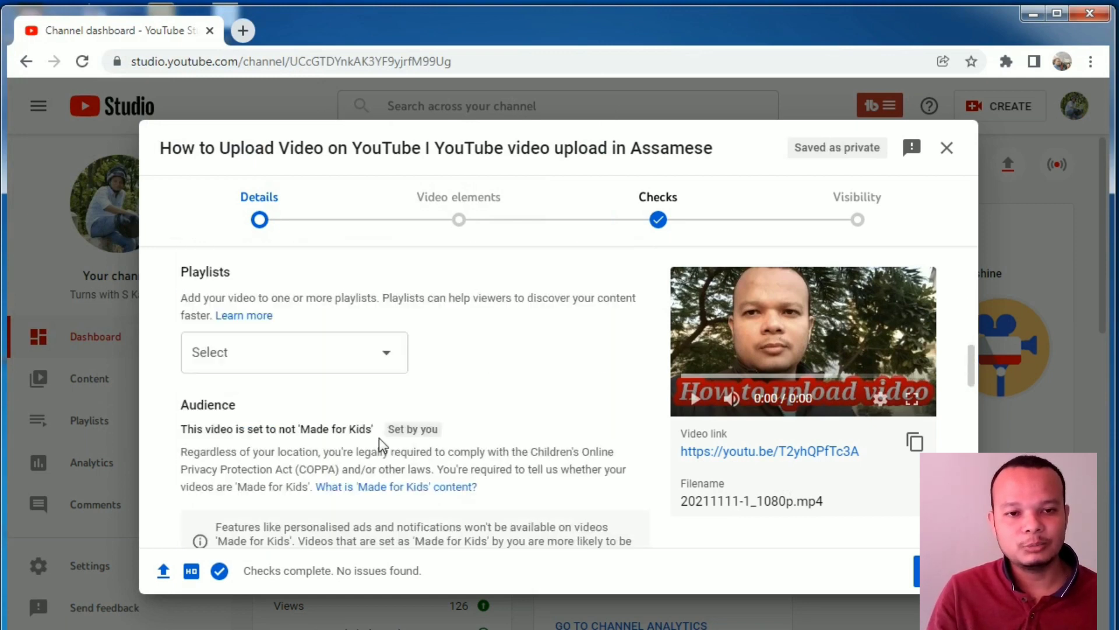
pyautogui.click(382, 366)
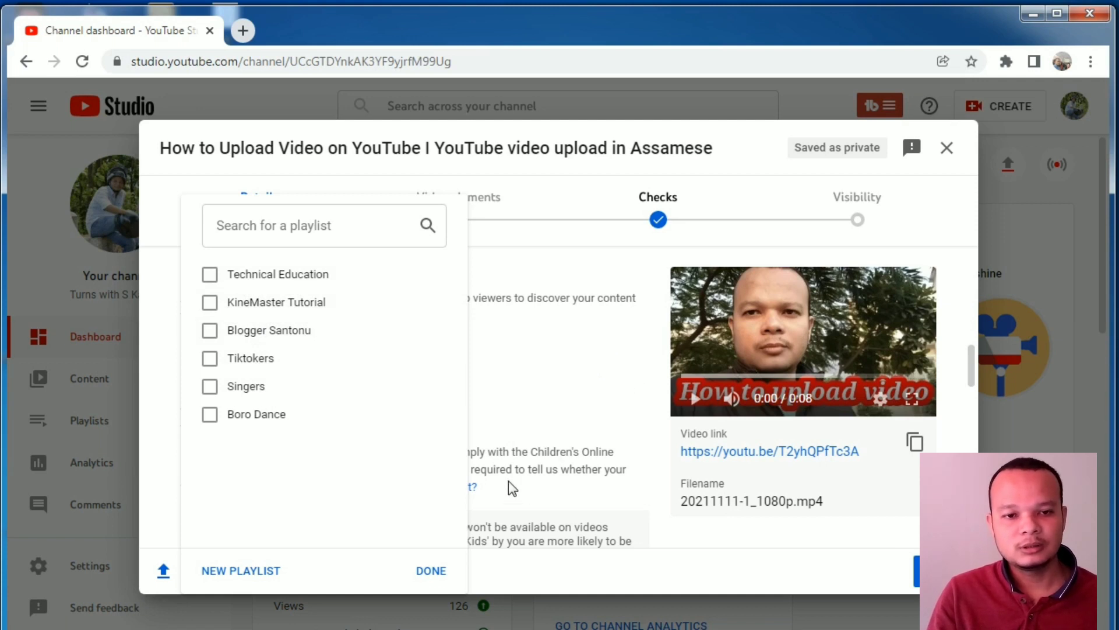
pyautogui.click(438, 579)
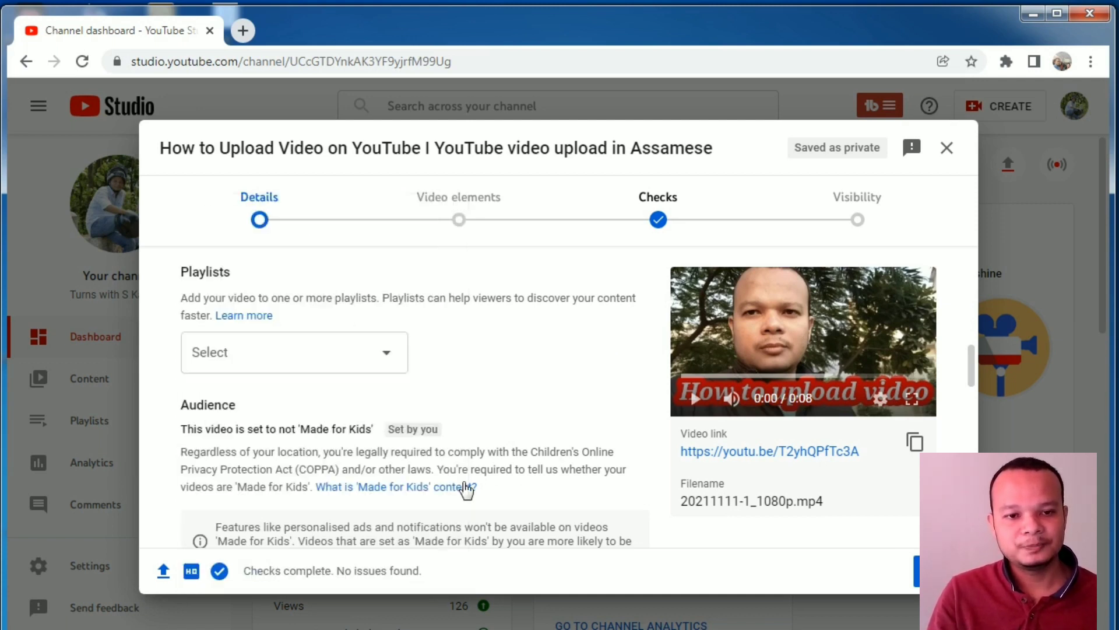
pyautogui.click(359, 353)
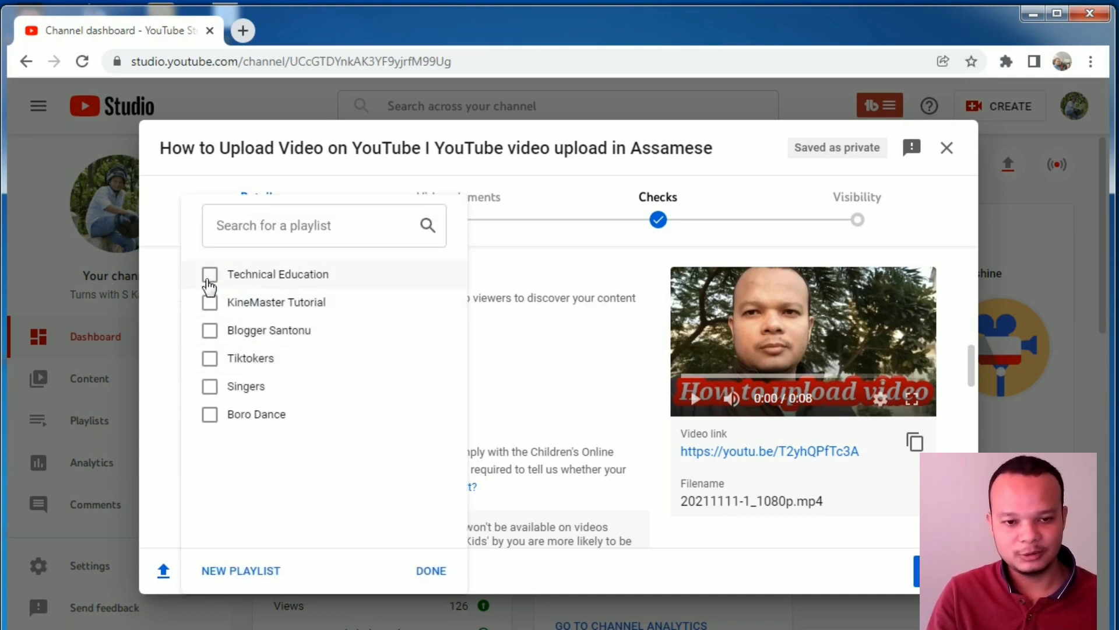
pyautogui.click(439, 571)
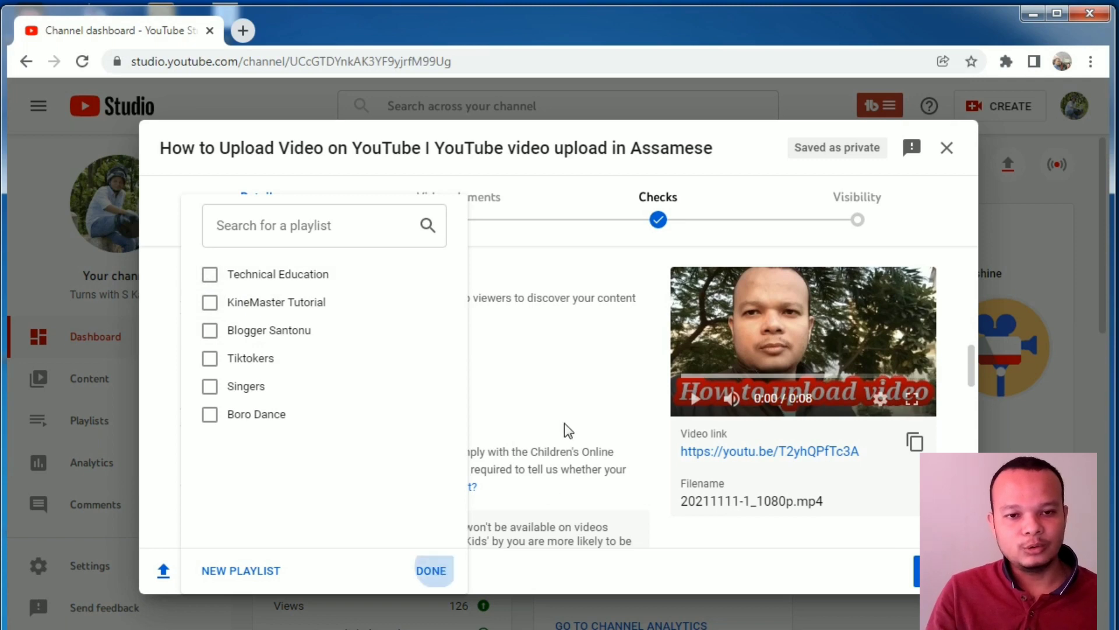
# Review the 'Made for Kids' audience setting and expand the advanced age restriction options
pyautogui.scroll(-3, 561, 431)
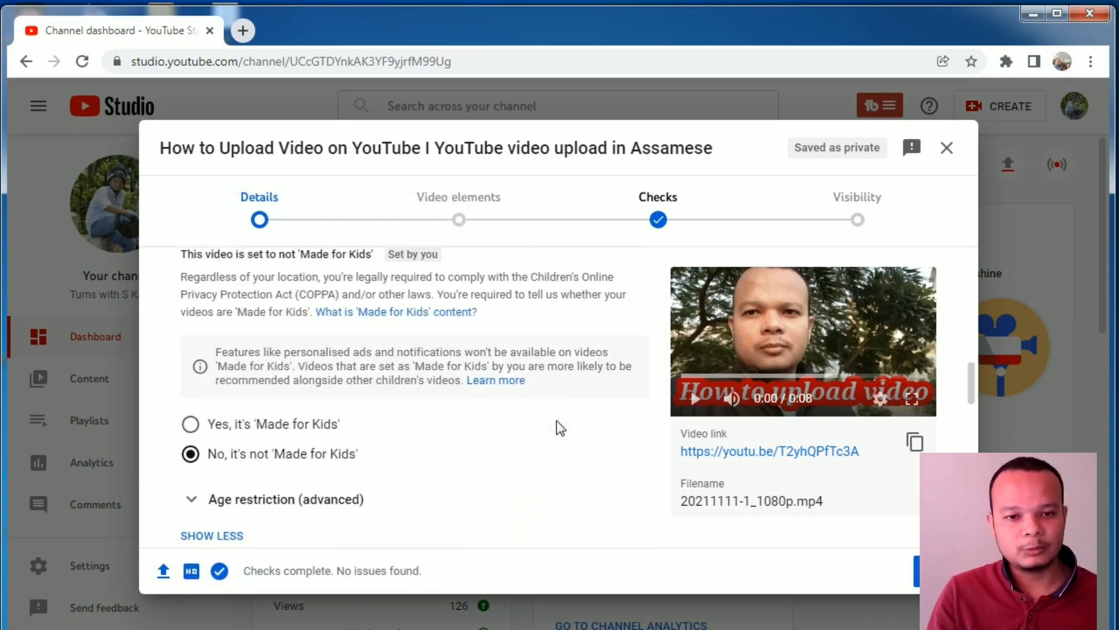
pyautogui.scroll(2, 403, 378)
pyautogui.scroll(-3, 382, 427)
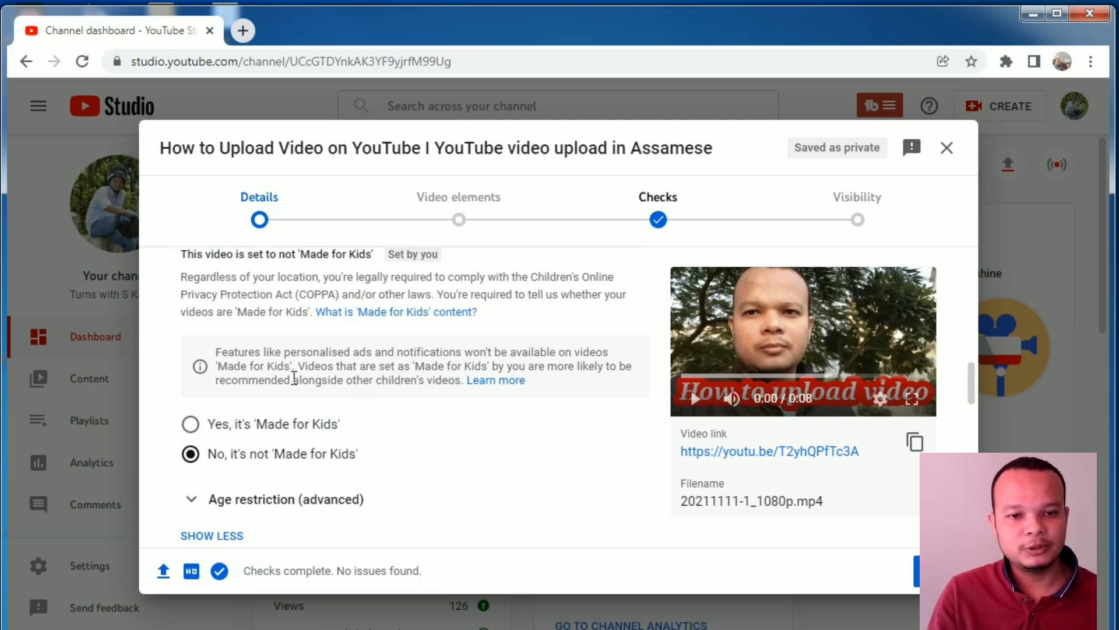
pyautogui.scroll(2, 385, 425)
pyautogui.scroll(-2, 376, 436)
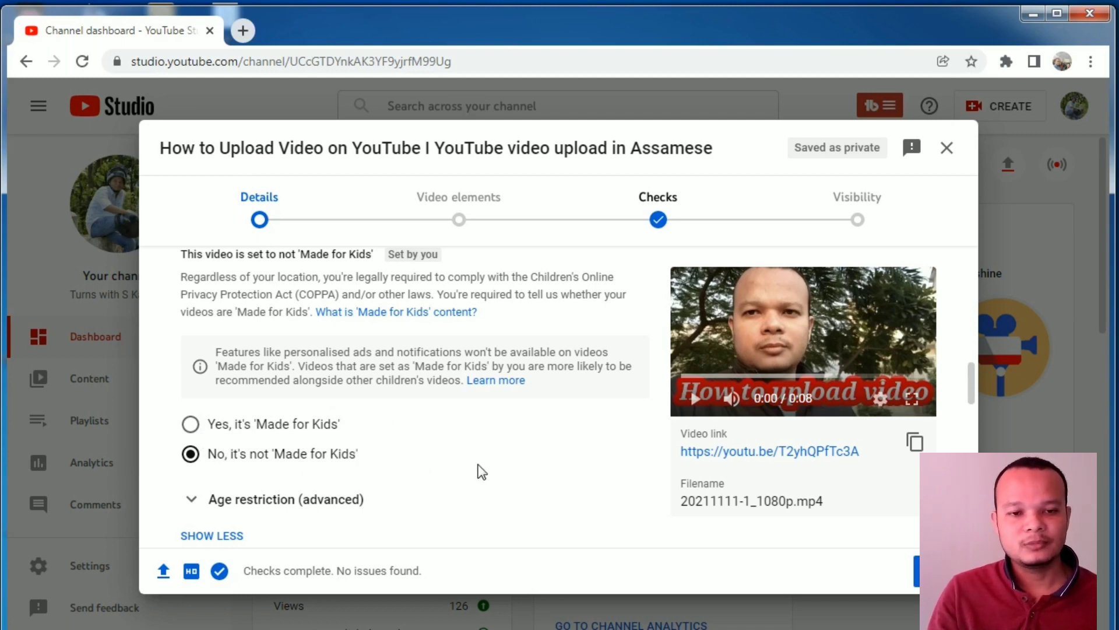
pyautogui.scroll(-2, 501, 474)
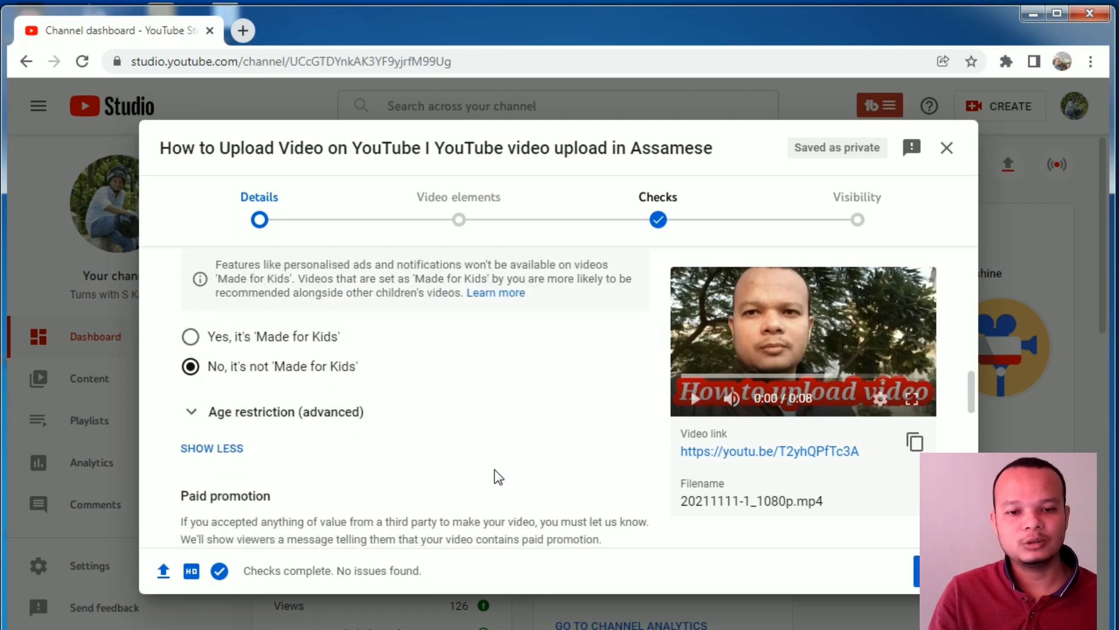
pyautogui.click(198, 417)
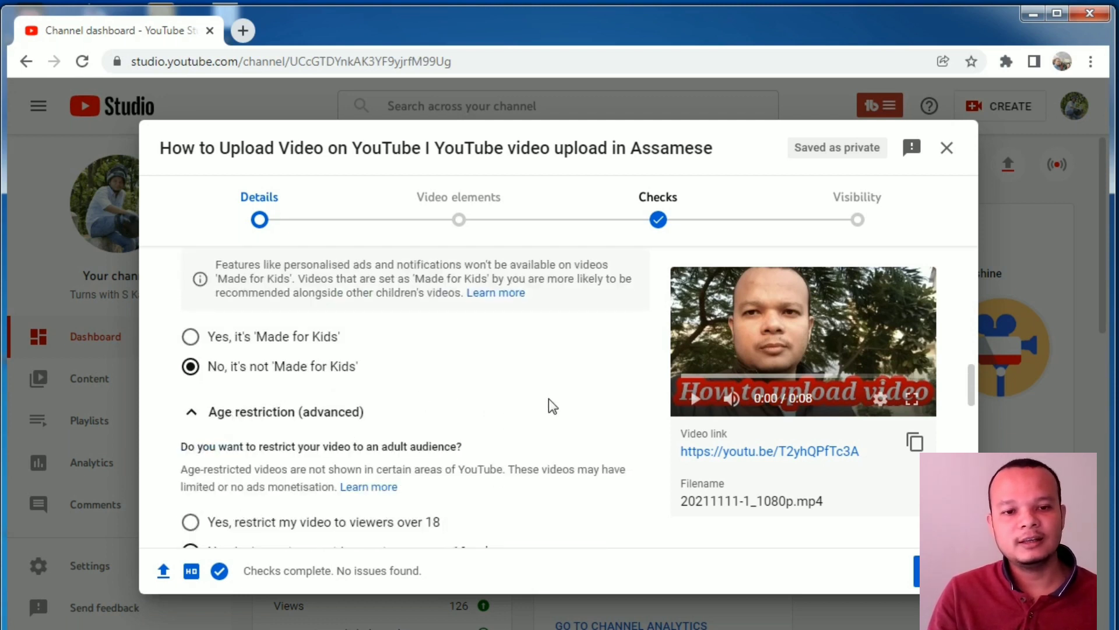
# Mark the video as containing paid promotion and clear that declaration again
pyautogui.scroll(-2, 554, 406)
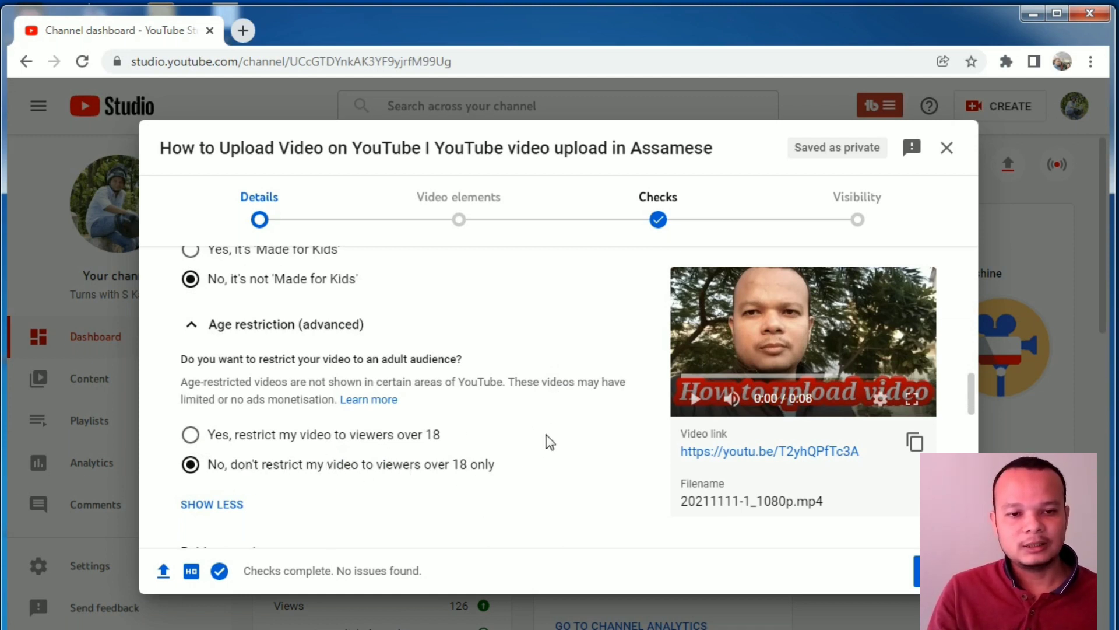
pyautogui.scroll(-2, 550, 442)
pyautogui.scroll(-4, 550, 442)
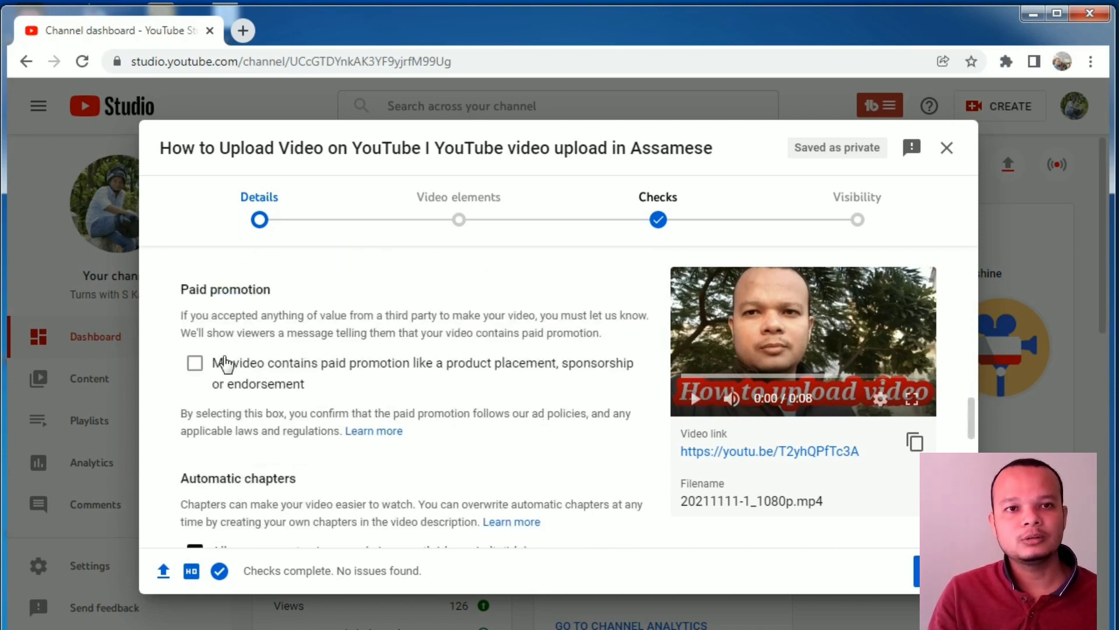
pyautogui.click(195, 365)
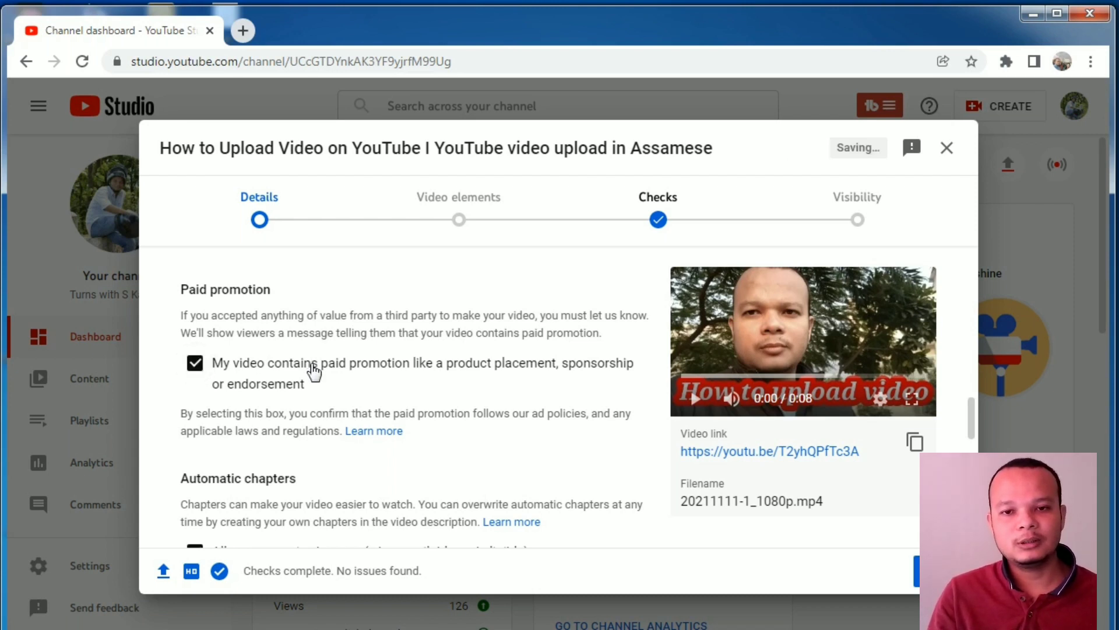
pyautogui.click(197, 367)
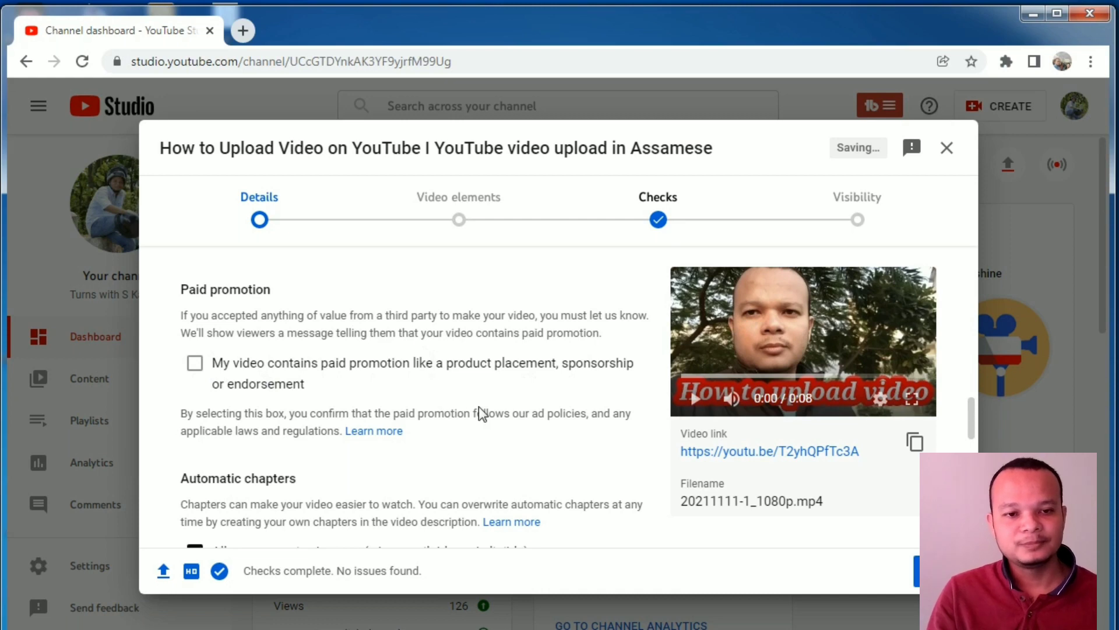
# Add "How to upload video on youtube" as the video's first tag
pyautogui.scroll(-3, 478, 407)
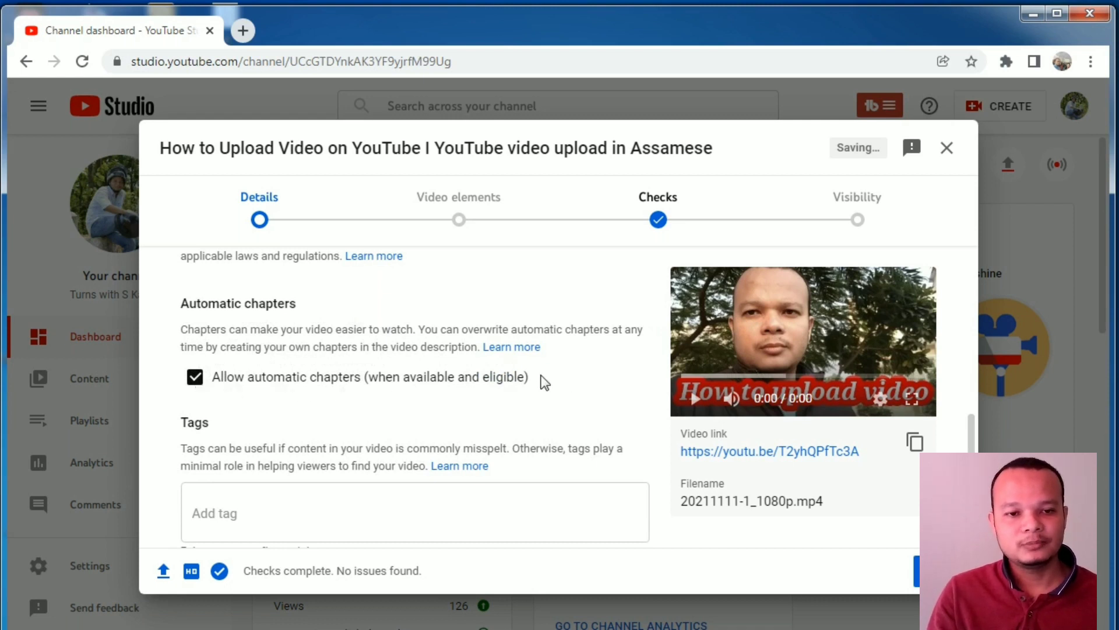
pyautogui.scroll(-1, 525, 388)
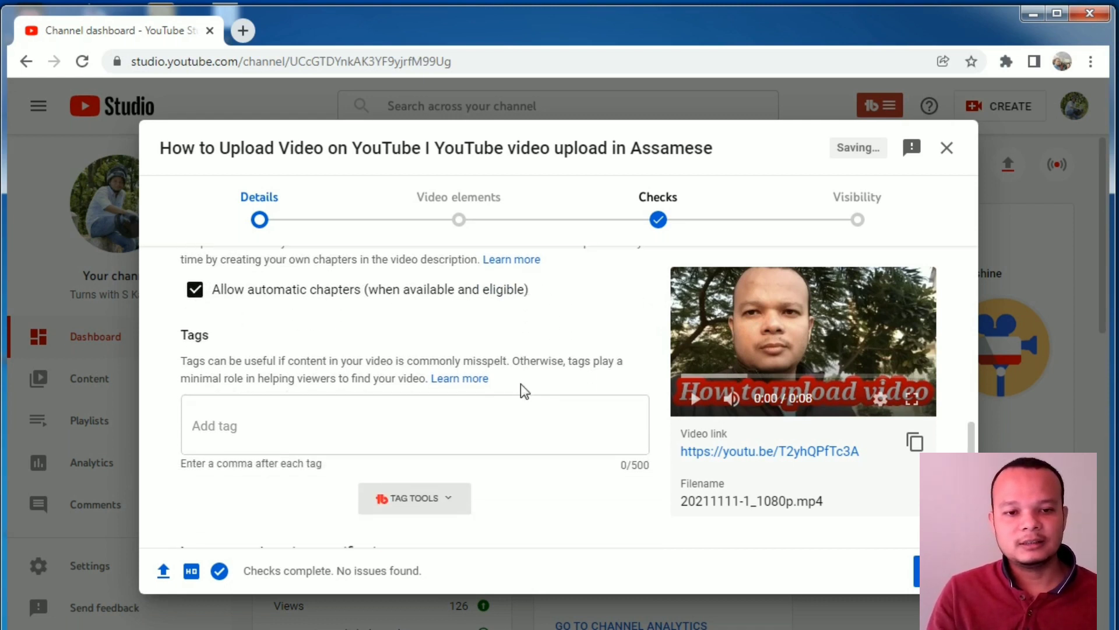
pyautogui.click(253, 415)
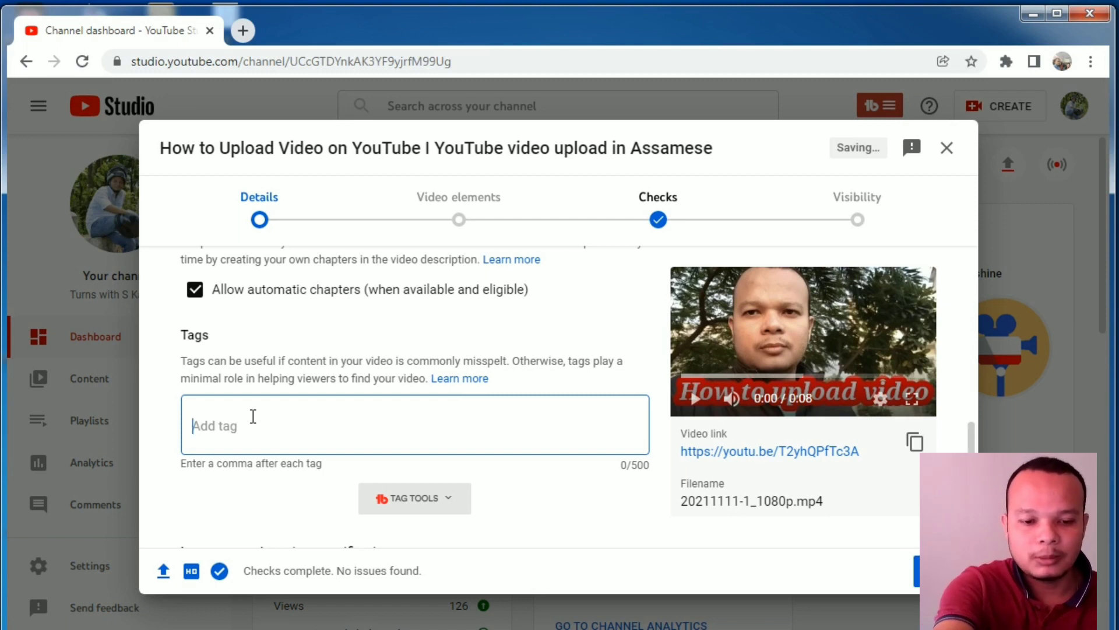
pyautogui.write('H')
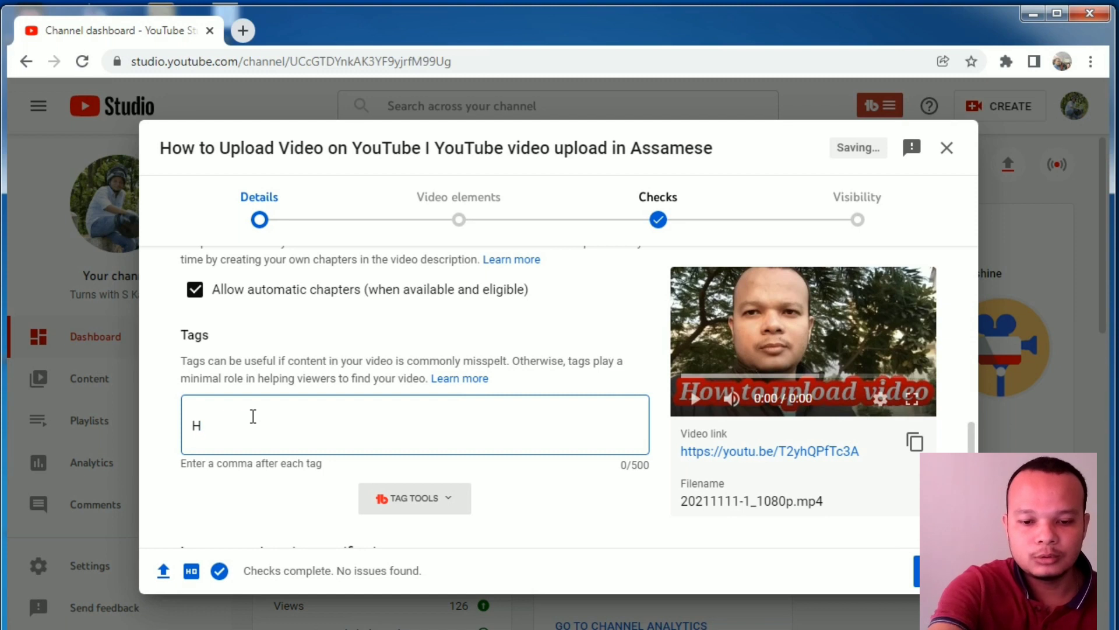
pyautogui.write('ow t')
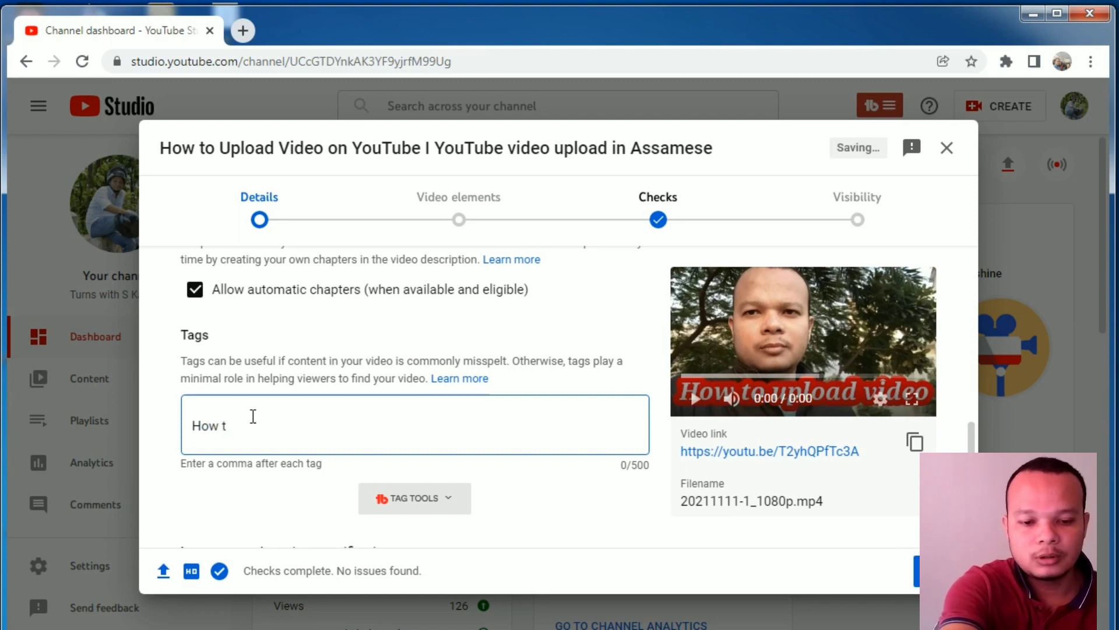
pyautogui.write('o upload video on')
pyautogui.write('y')
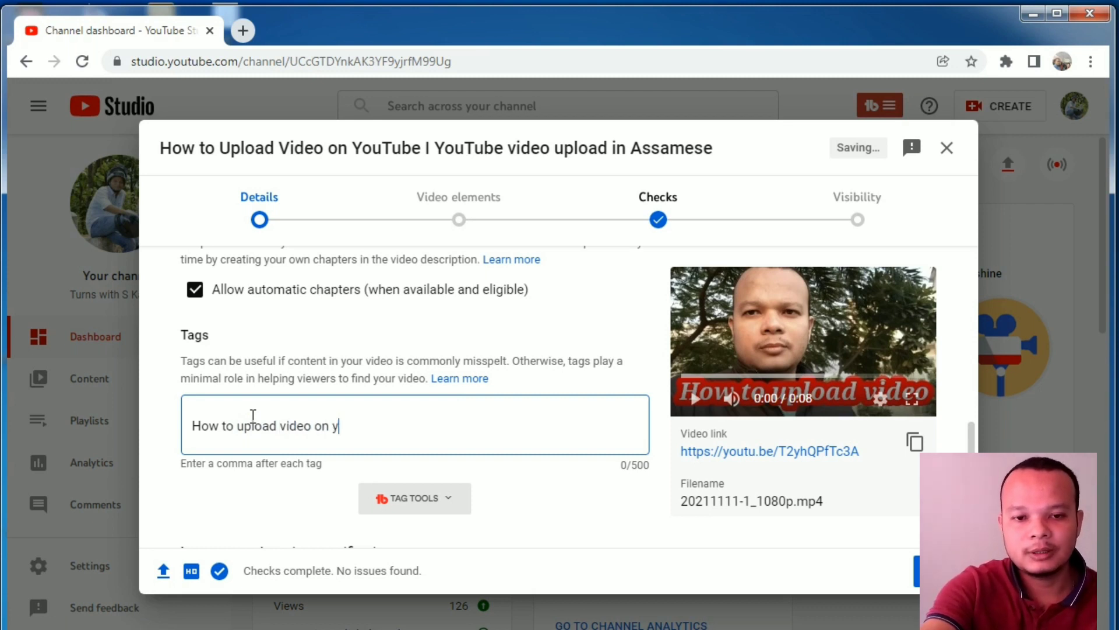
pyautogui.write('outube')
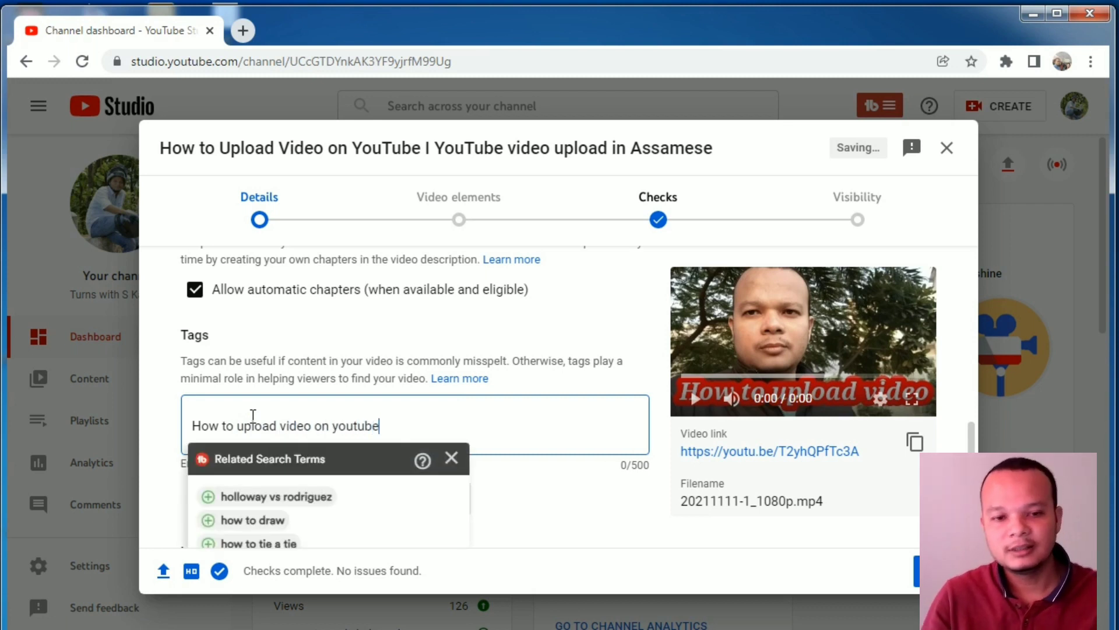
pyautogui.press('Return')
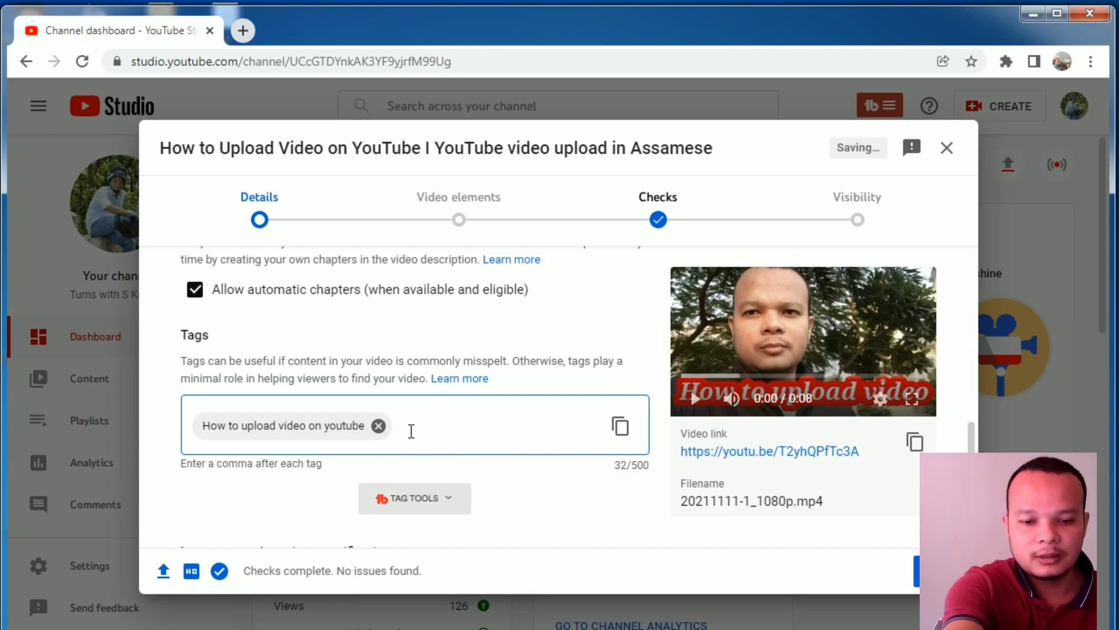
# Add the channel name and the creator's full name as two more tags and dismiss the related search suggestions
pyautogui.write('tur')
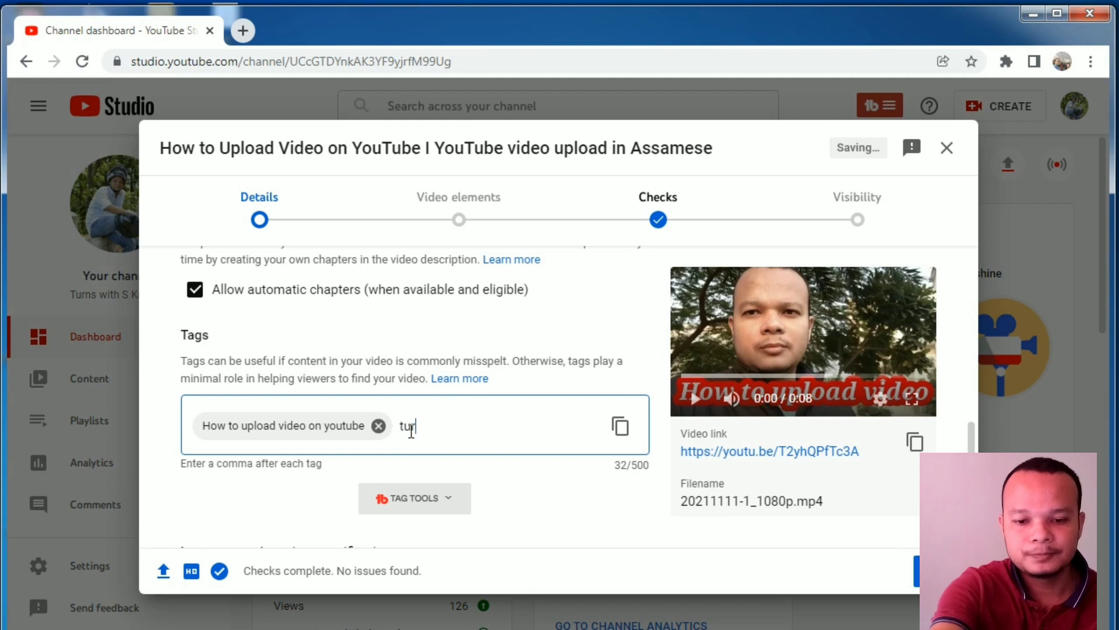
pyautogui.write('ns')
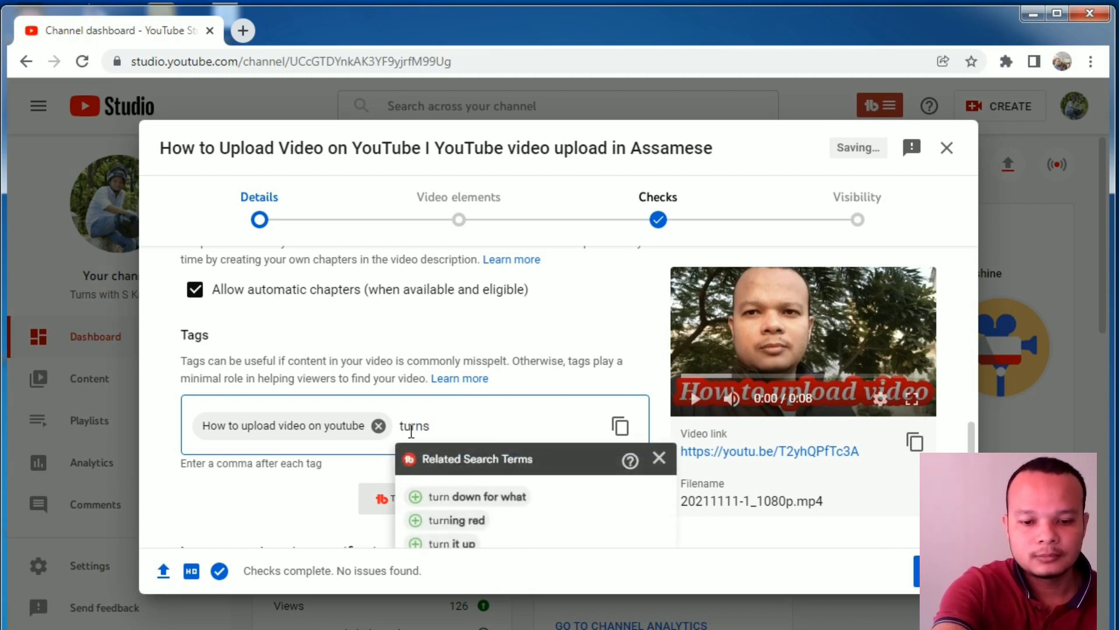
pyautogui.write(' with s ')
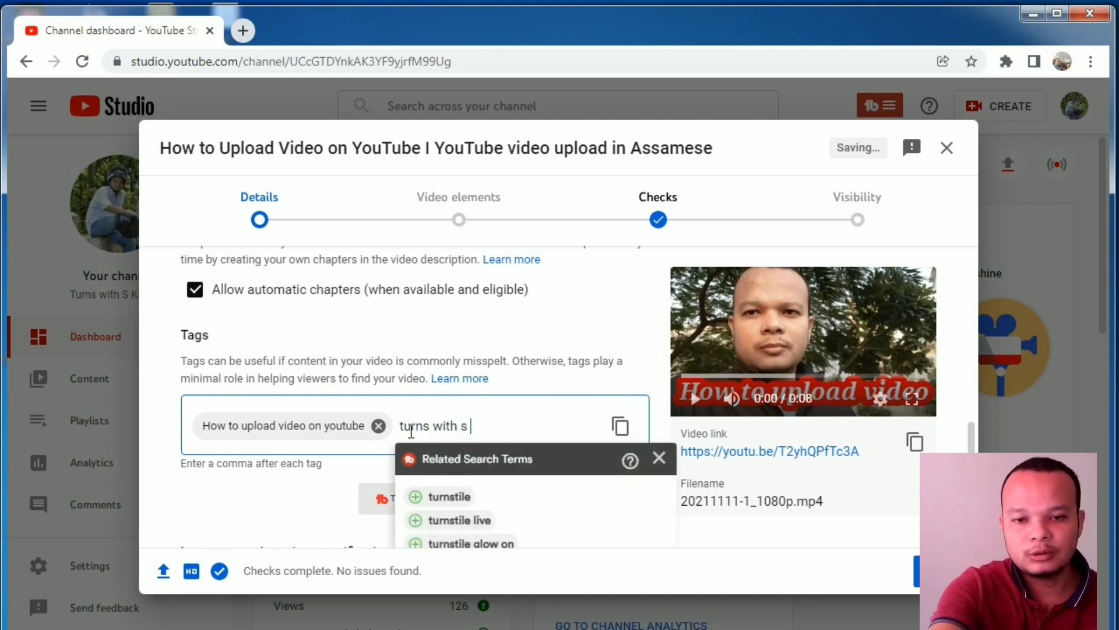
pyautogui.write('kachari')
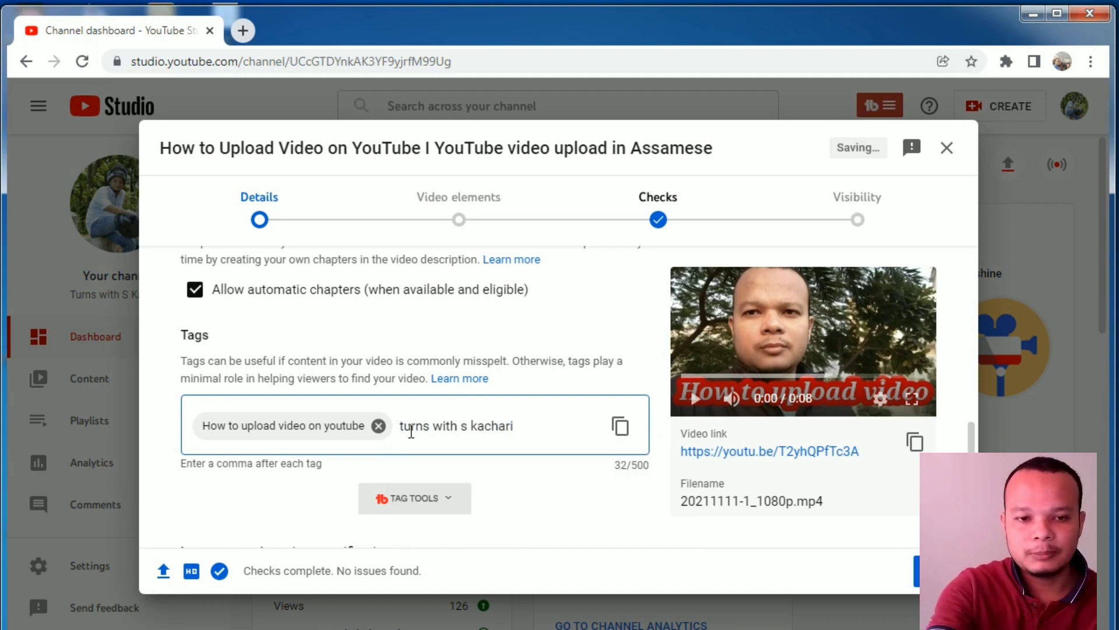
pyautogui.press('Return')
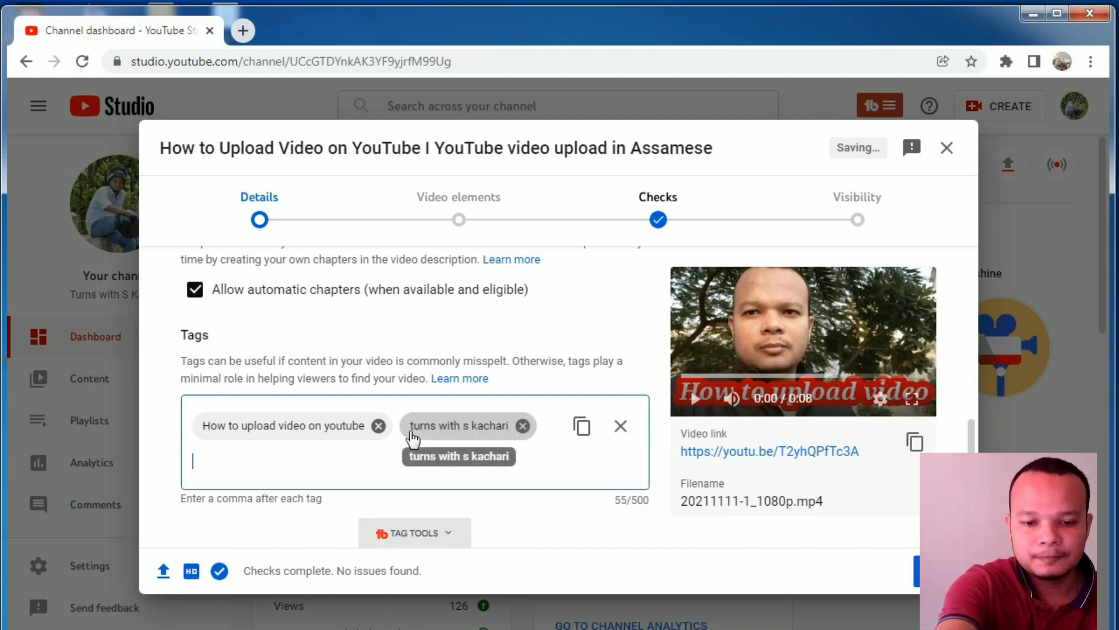
pyautogui.write('santonu ')
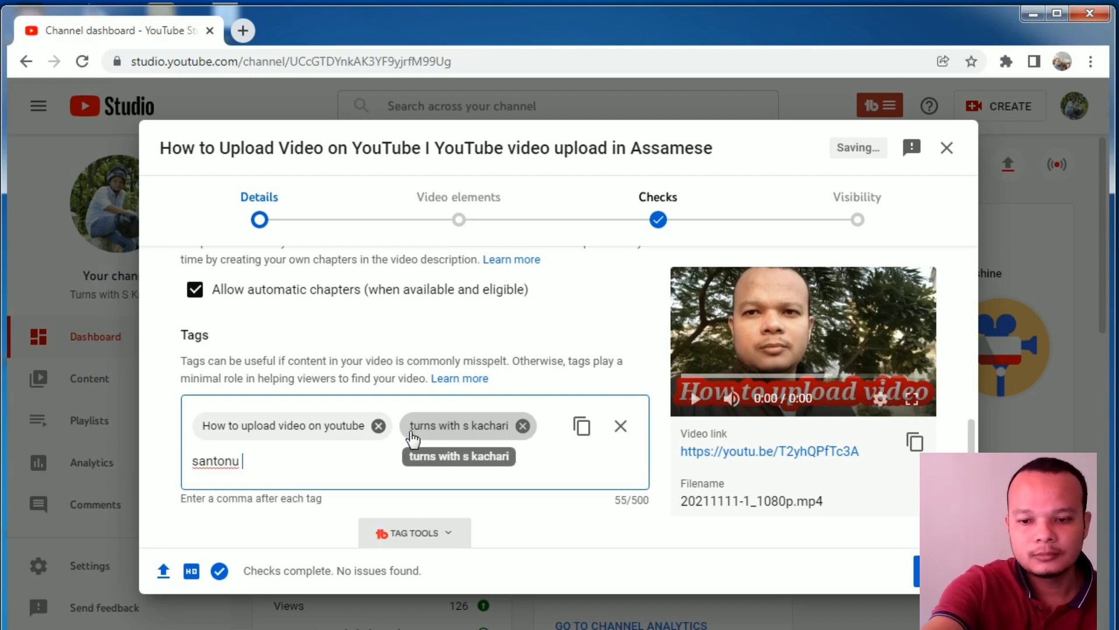
pyautogui.write('kachari,')
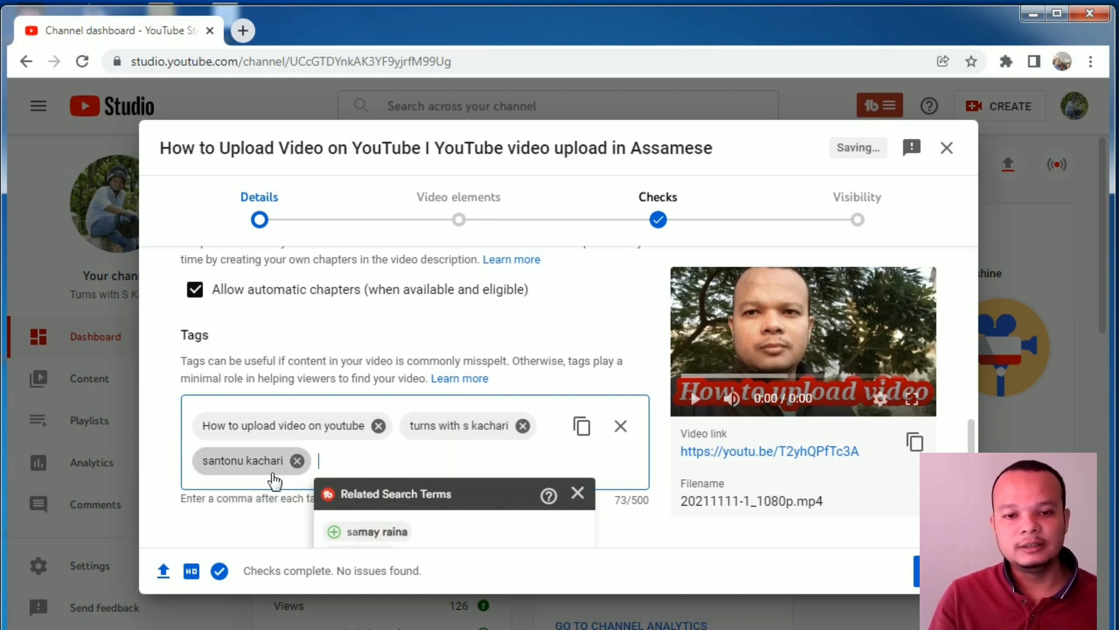
pyautogui.click(578, 493)
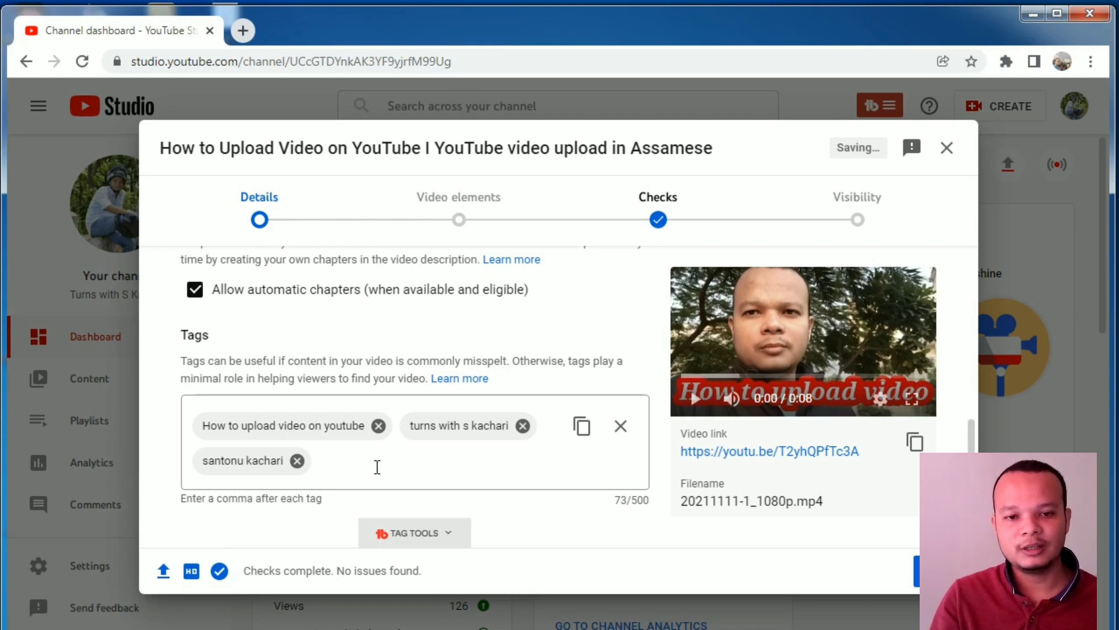
# Set the video language to Assamese
pyautogui.scroll(-3, 376, 470)
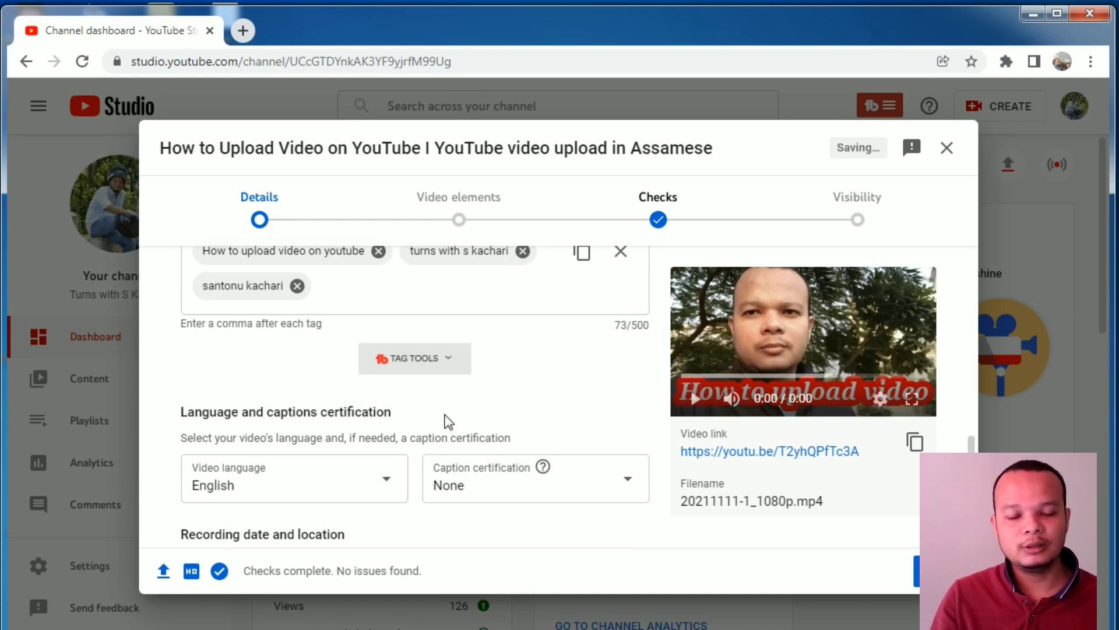
pyautogui.click(388, 483)
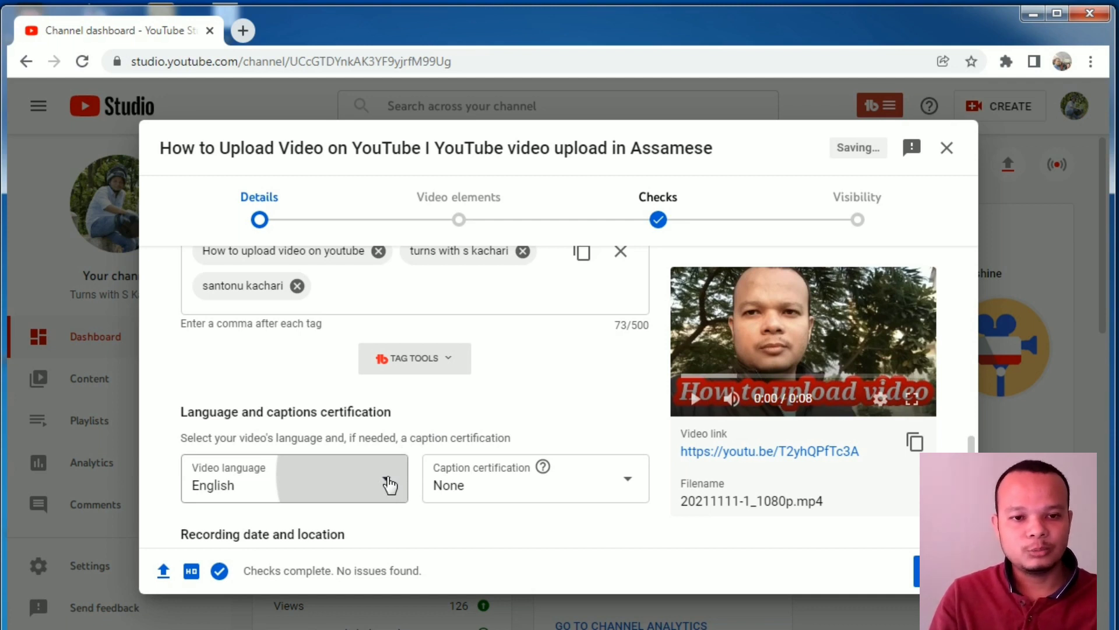
pyautogui.press('a')
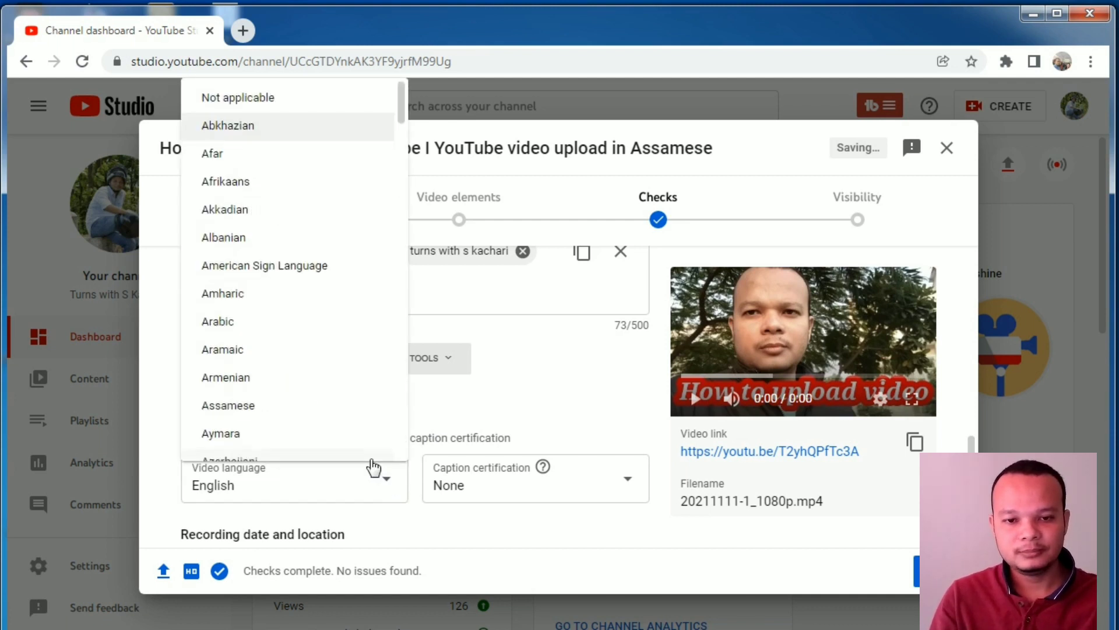
pyautogui.click(267, 406)
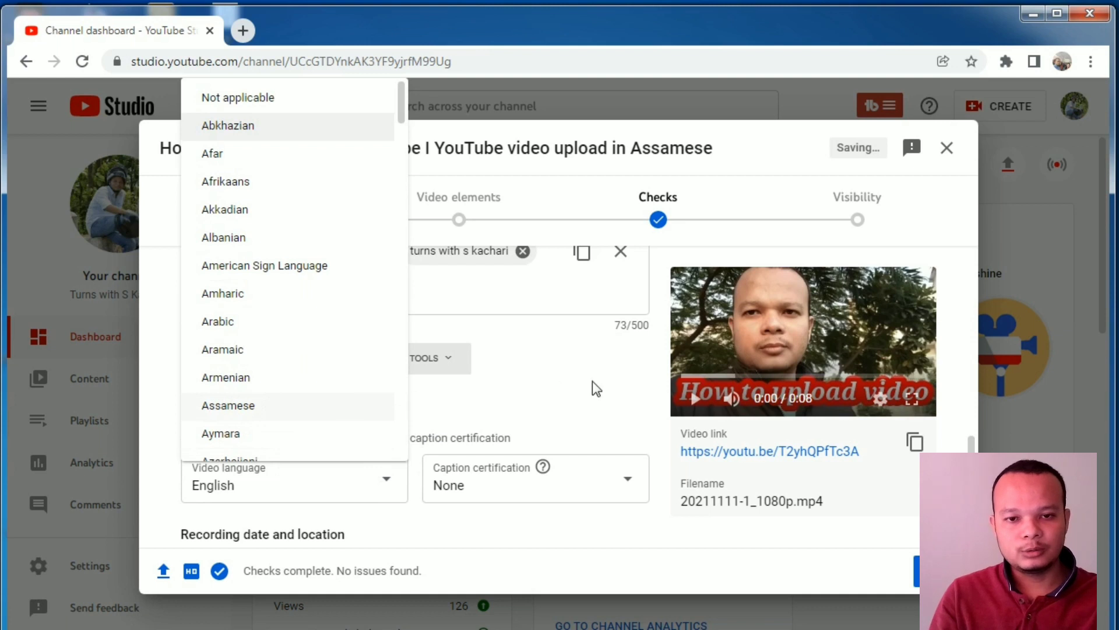
# Set the recording date to 15-Nov-2021 and the video location to Assam
pyautogui.scroll(-3, 592, 385)
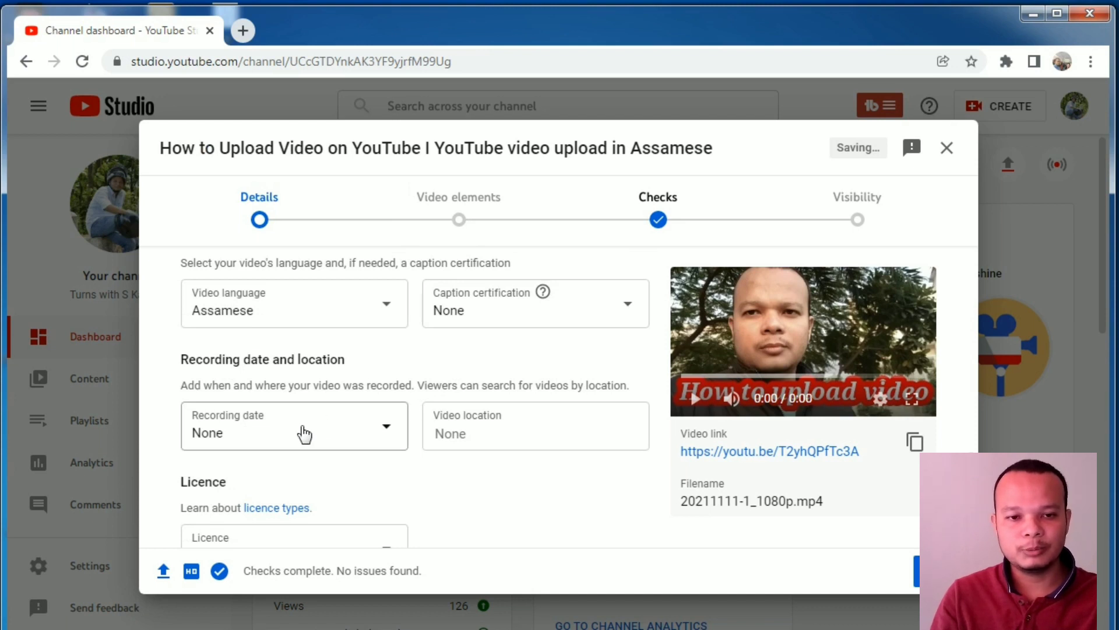
pyautogui.click(258, 449)
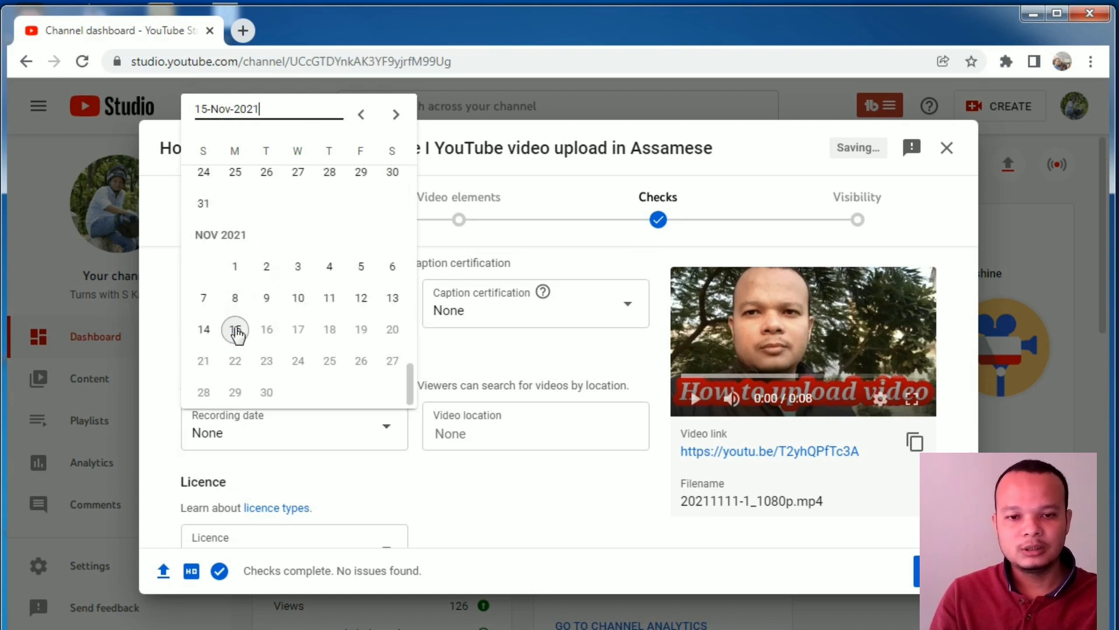
pyautogui.click(500, 483)
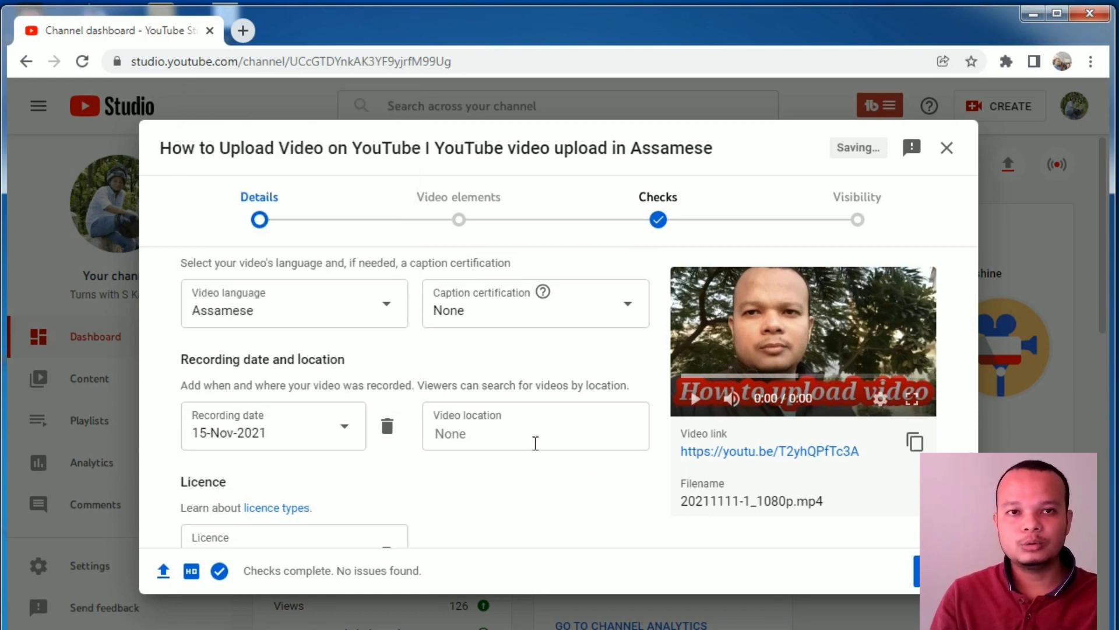
pyautogui.click(524, 434)
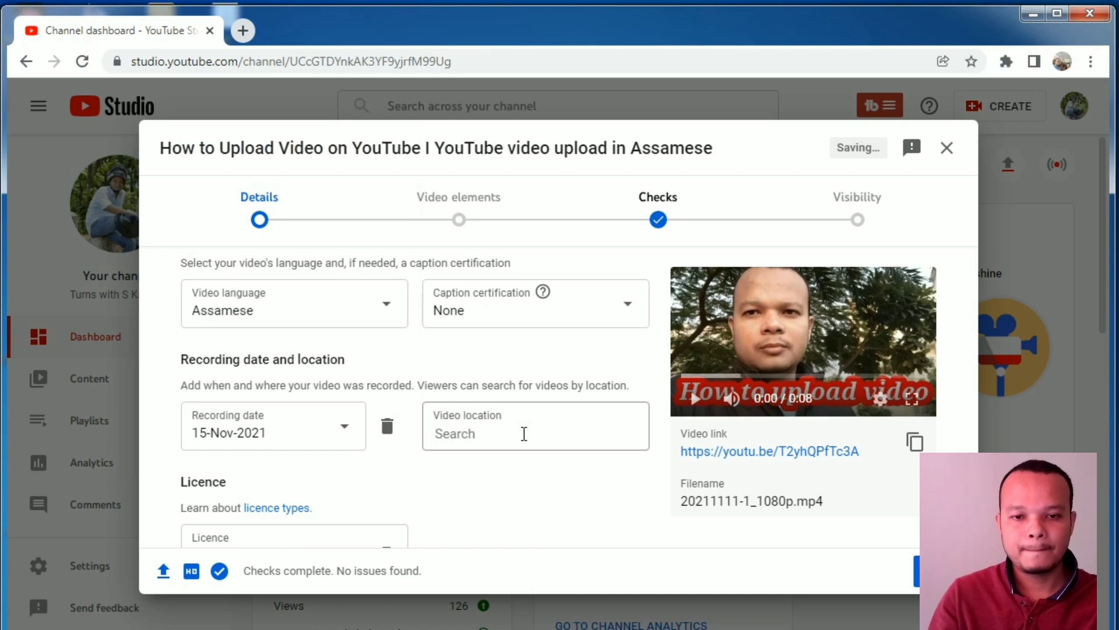
pyautogui.write('ass')
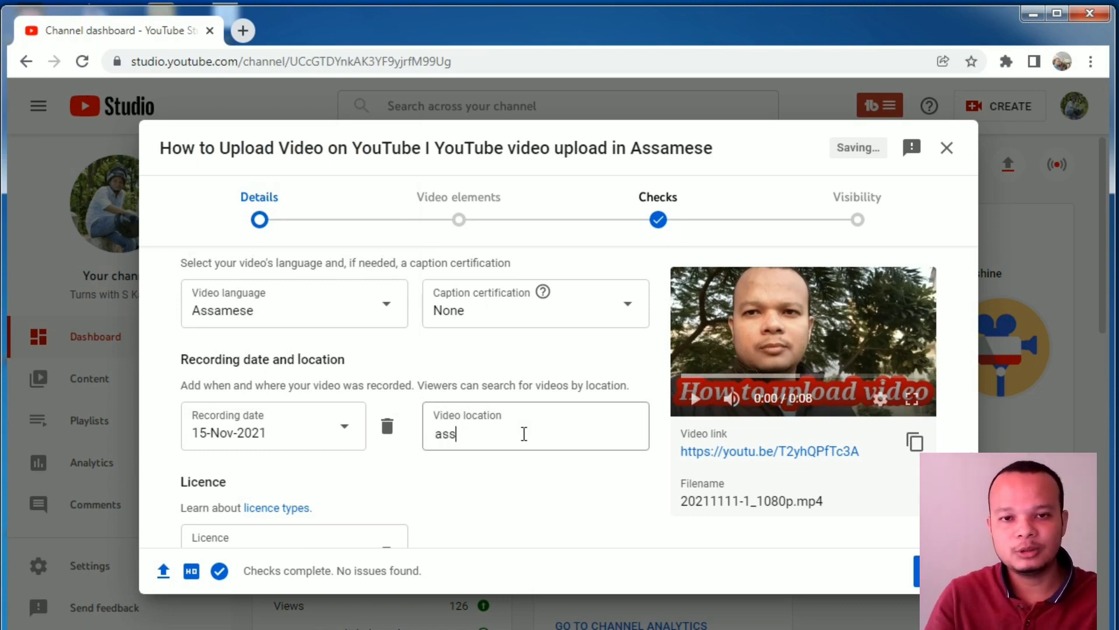
pyautogui.write('am')
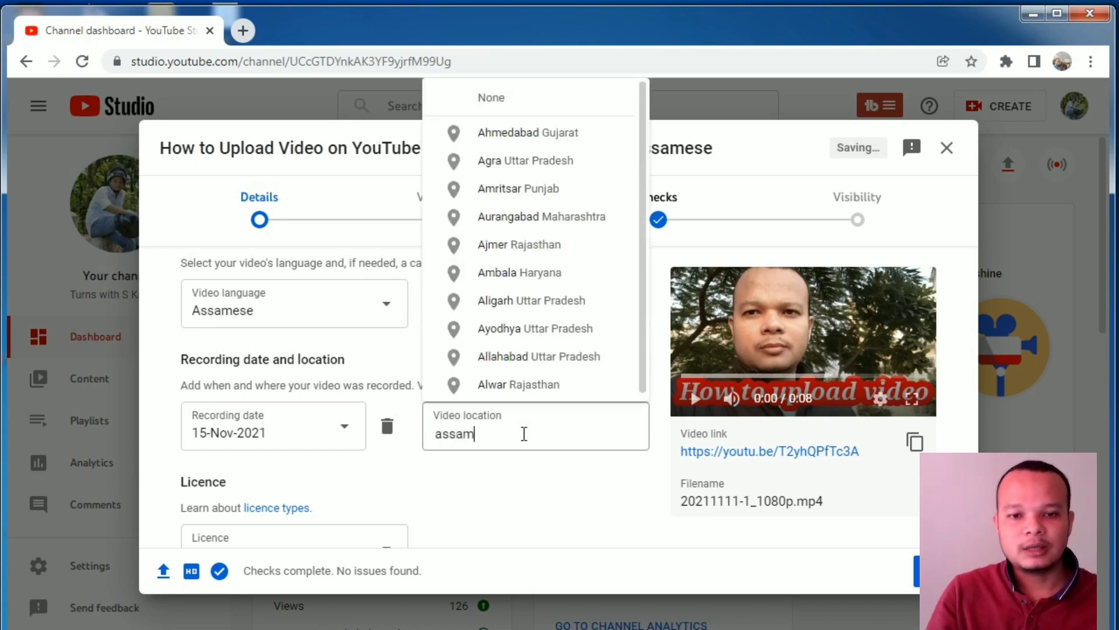
pyautogui.click(509, 140)
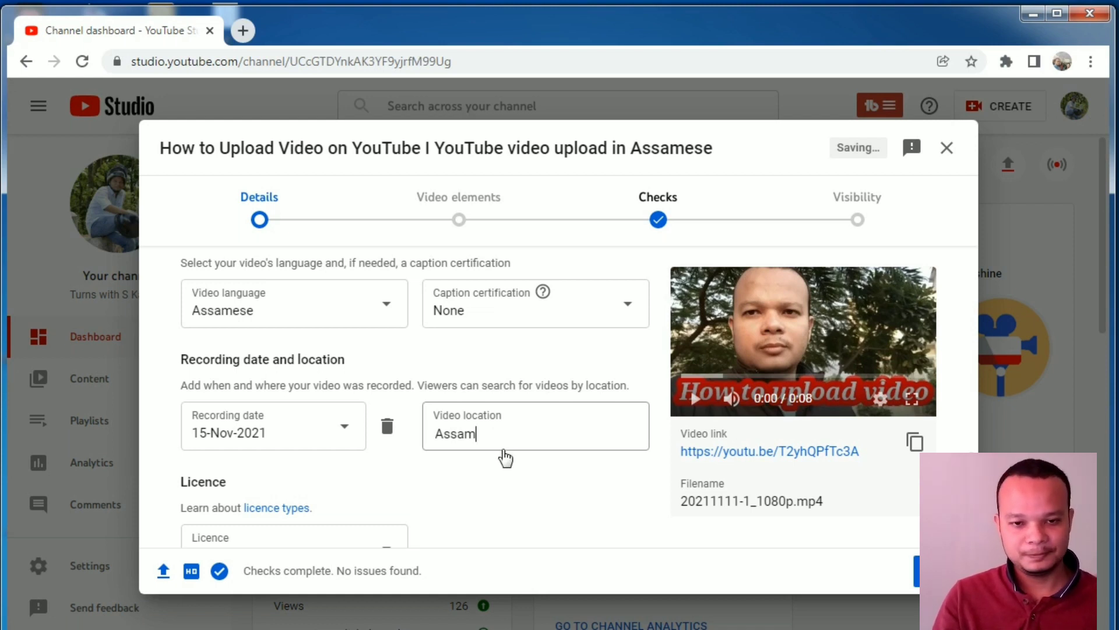
# Review the licence options and choose Standard YouTube Licence for the video
pyautogui.scroll(-1, 506, 463)
pyautogui.scroll(-1, 507, 462)
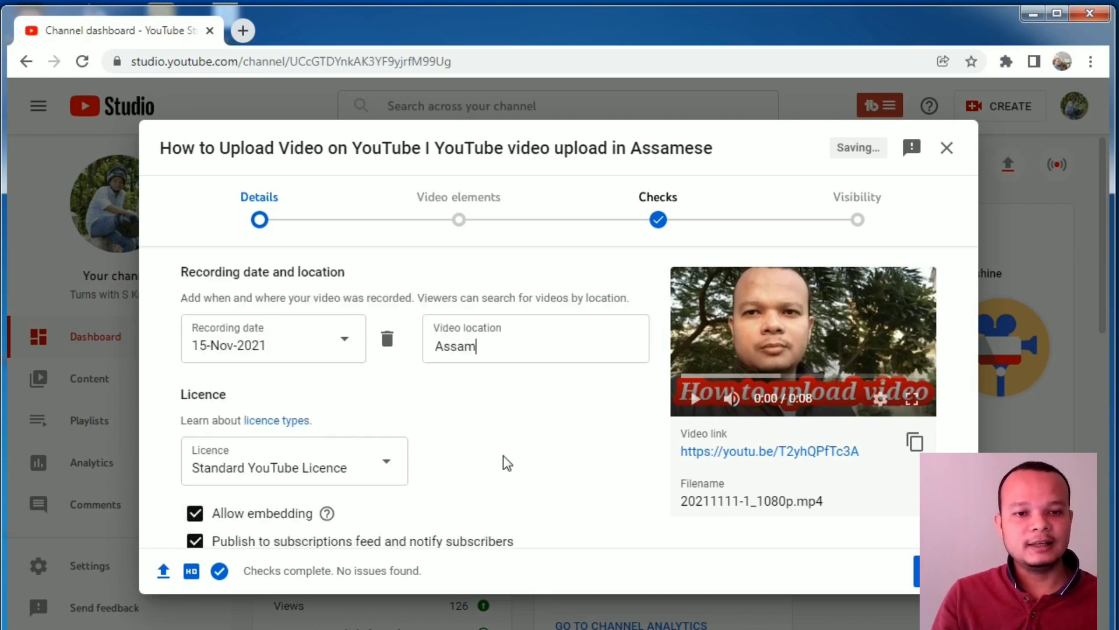
pyautogui.scroll(-1, 502, 463)
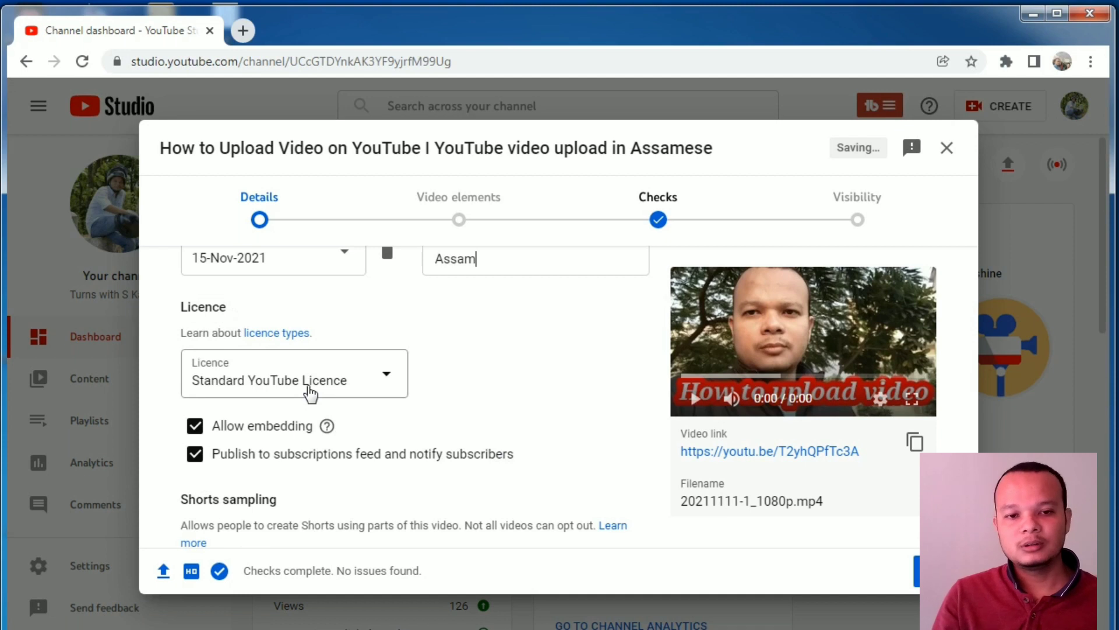
pyautogui.click(310, 394)
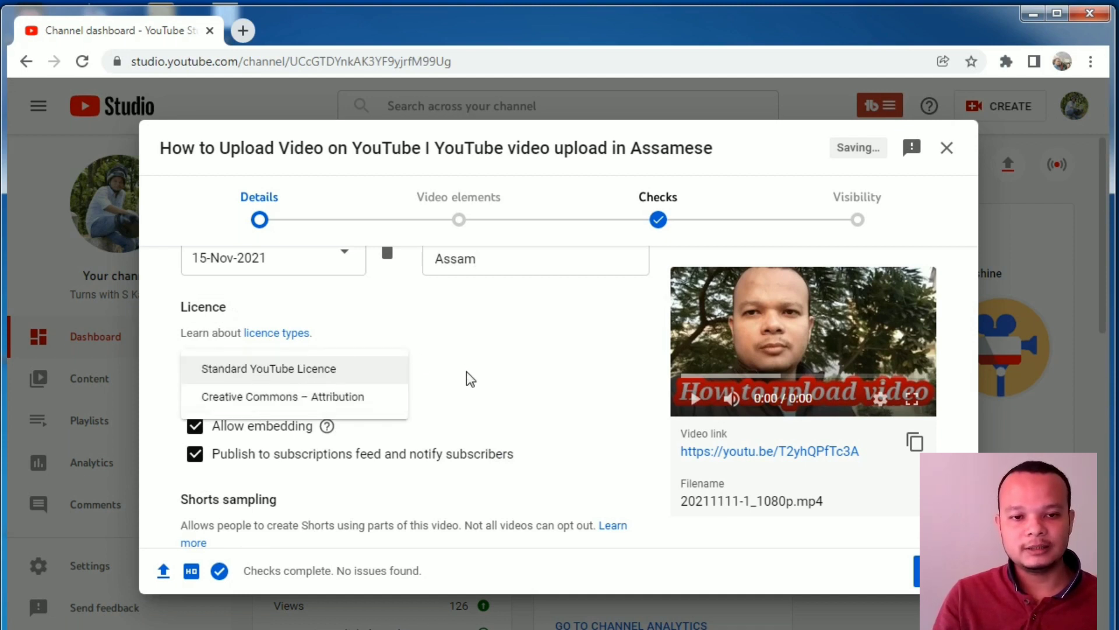
pyautogui.click(317, 378)
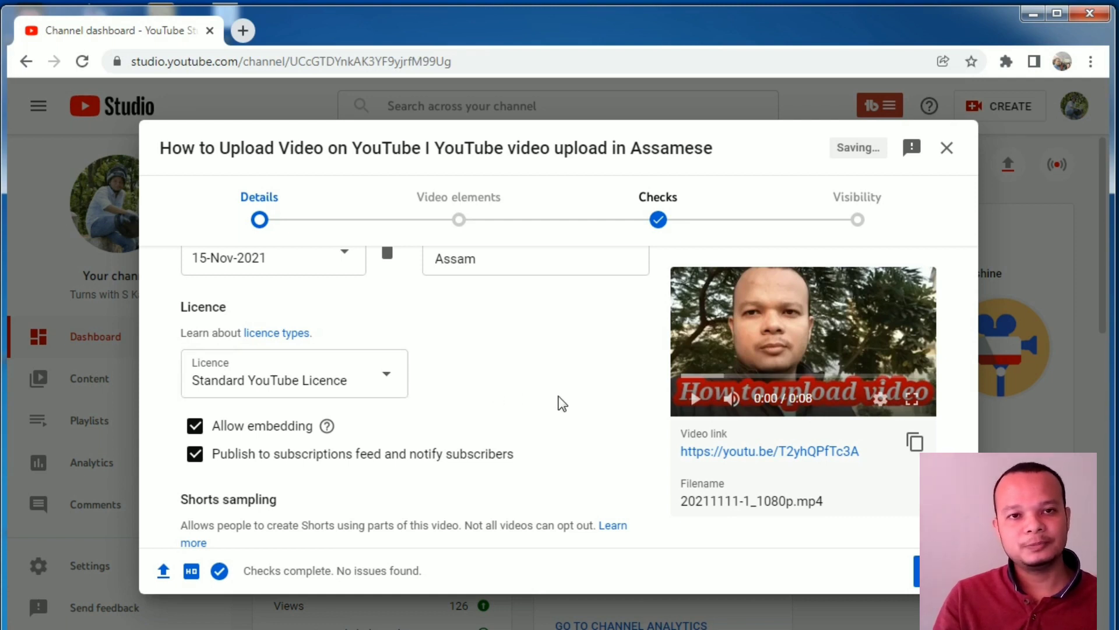
# Set the video category to Education, leaving the embedding, subscriber notification and Shorts sampling options enabled
pyautogui.scroll(-2, 562, 404)
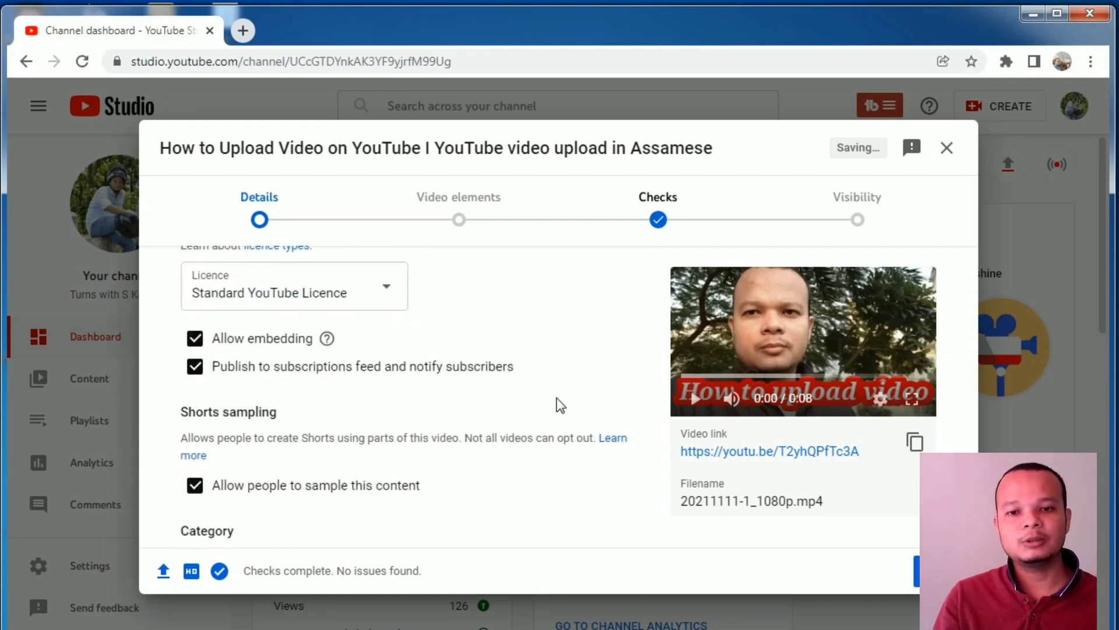
pyautogui.scroll(-2, 557, 404)
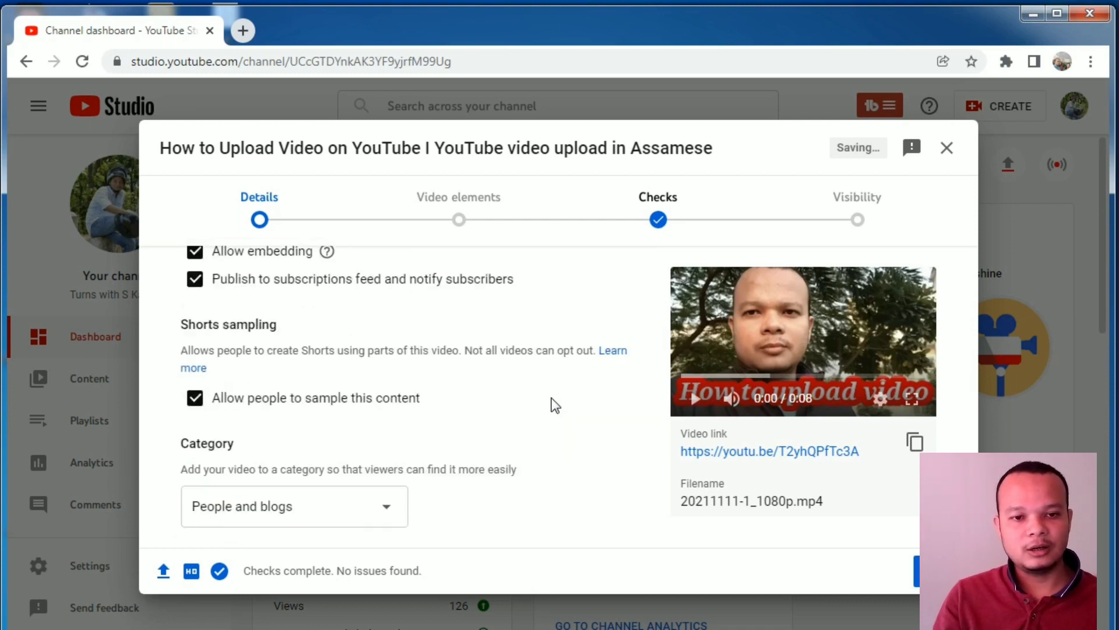
pyautogui.scroll(-1, 550, 402)
pyautogui.scroll(3, 524, 408)
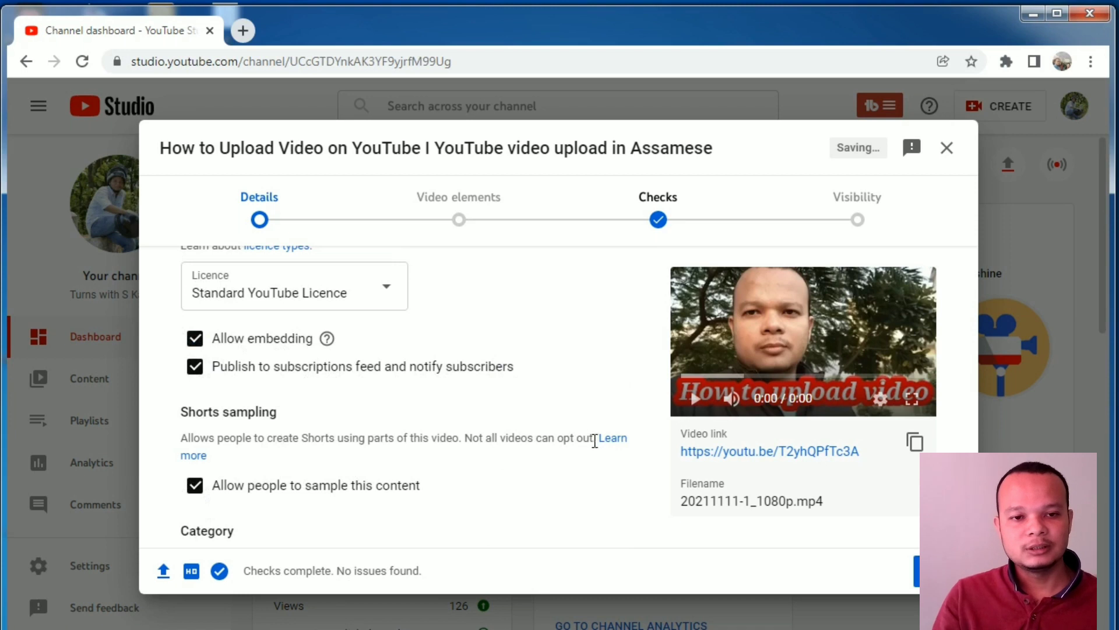
pyautogui.scroll(-2, 575, 460)
pyautogui.scroll(-3, 572, 465)
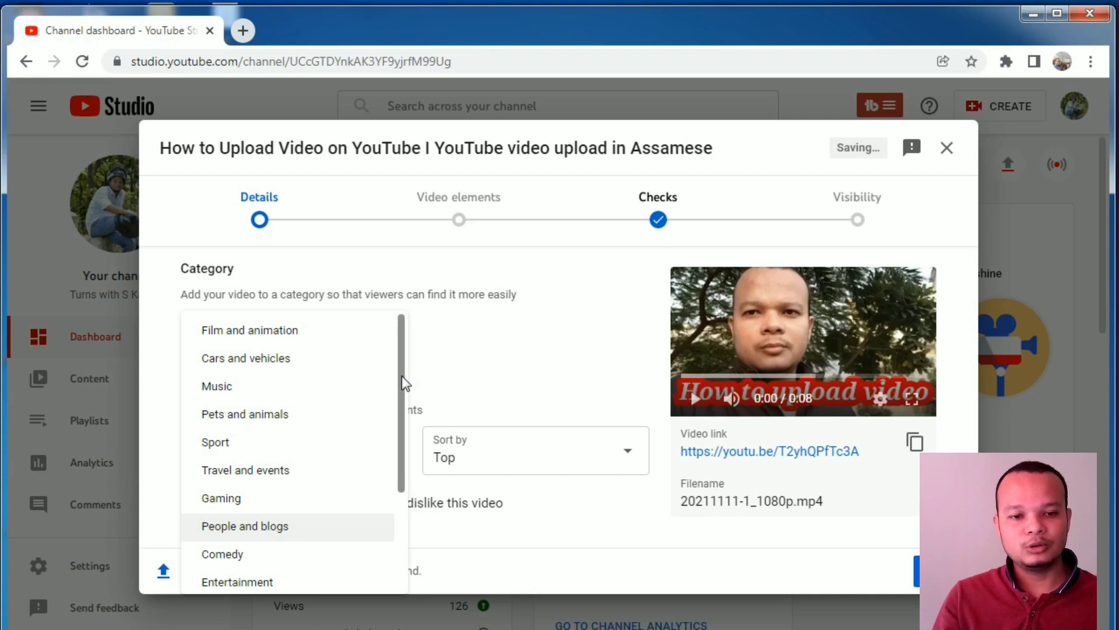
pyautogui.scroll(-2, 408, 400)
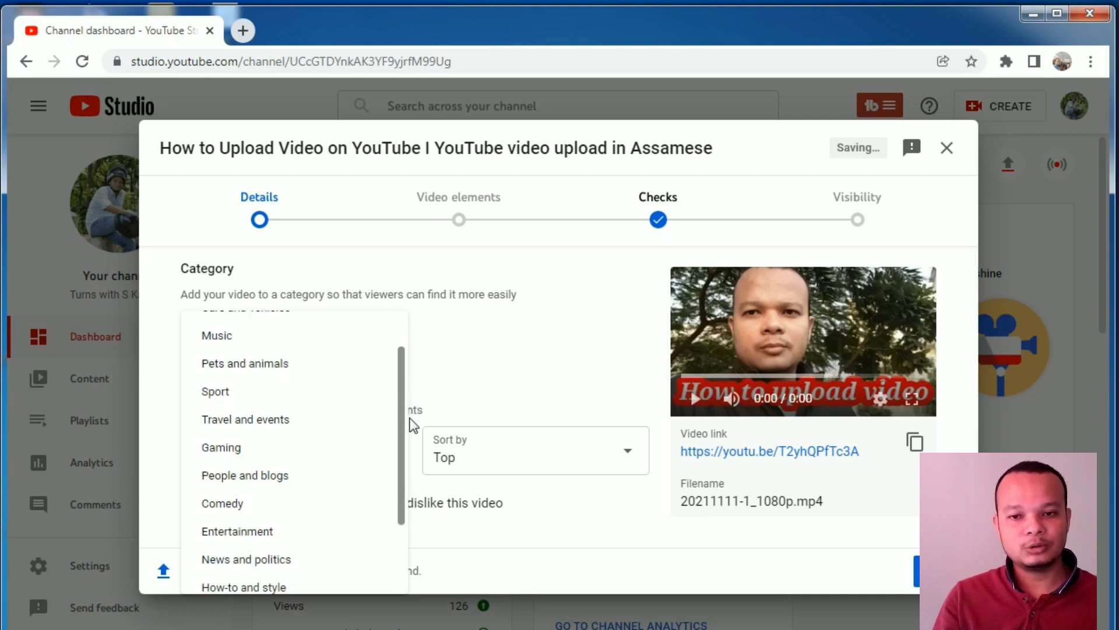
pyautogui.moveTo(405, 436); pyautogui.dragTo(401, 475)
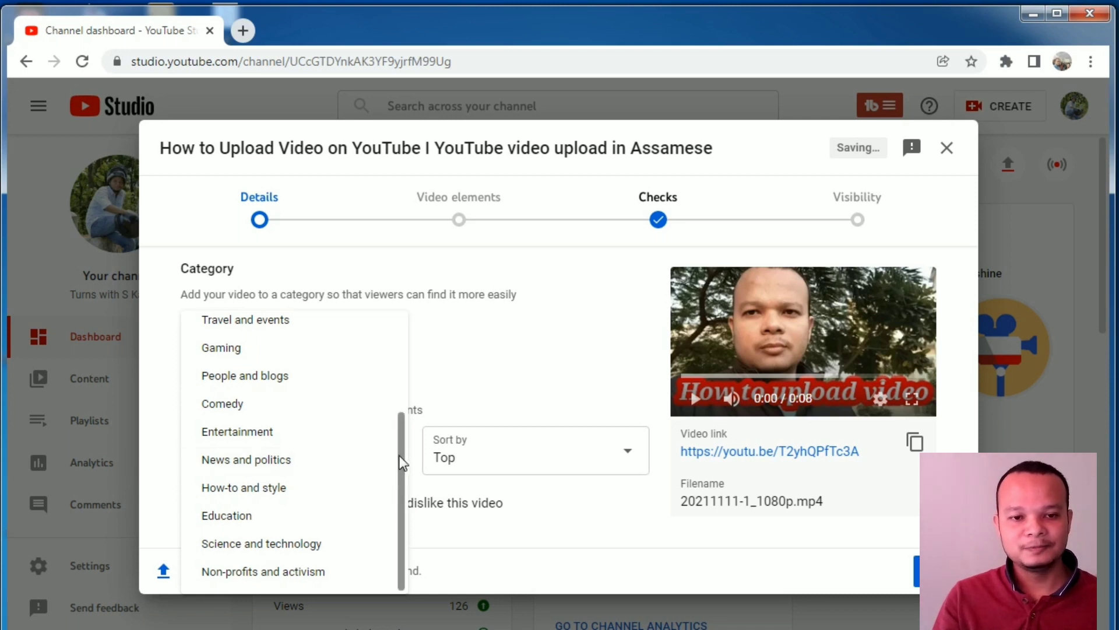
pyautogui.moveTo(402, 453)
pyautogui.mouseDown()
pyautogui.moveTo(405, 435)
pyautogui.moveTo(407, 474)
pyautogui.mouseUp()
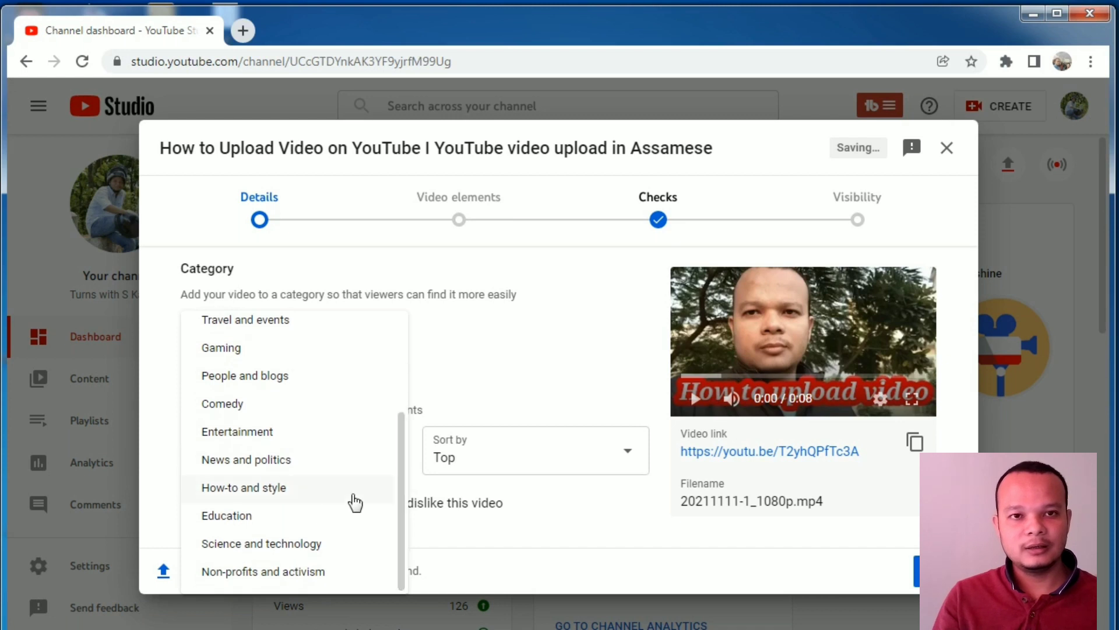
pyautogui.click(244, 515)
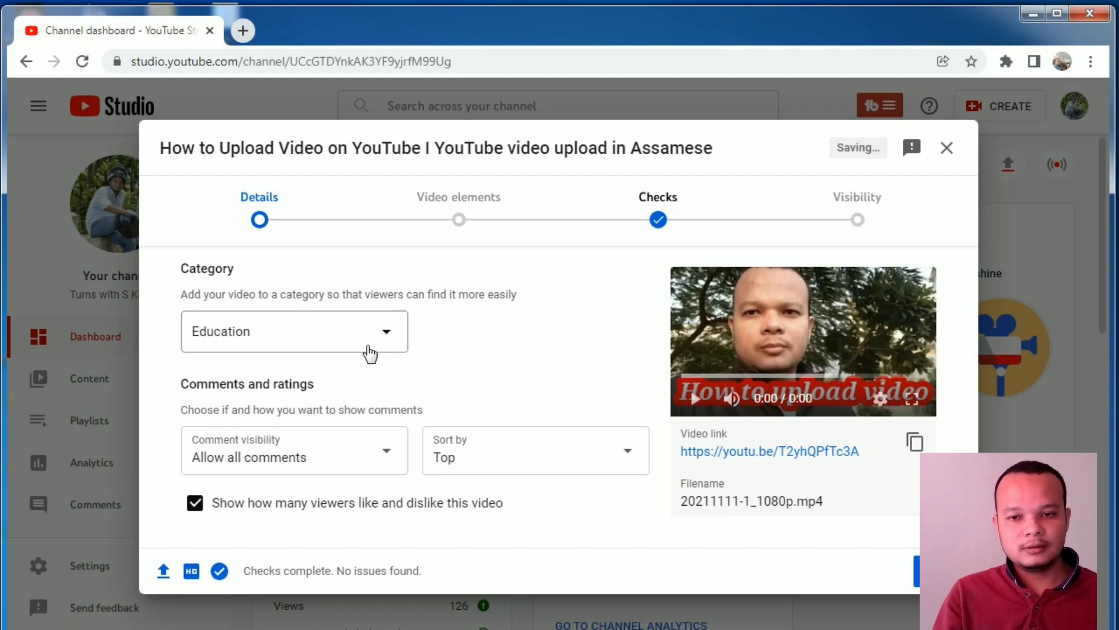
pyautogui.click(658, 236)
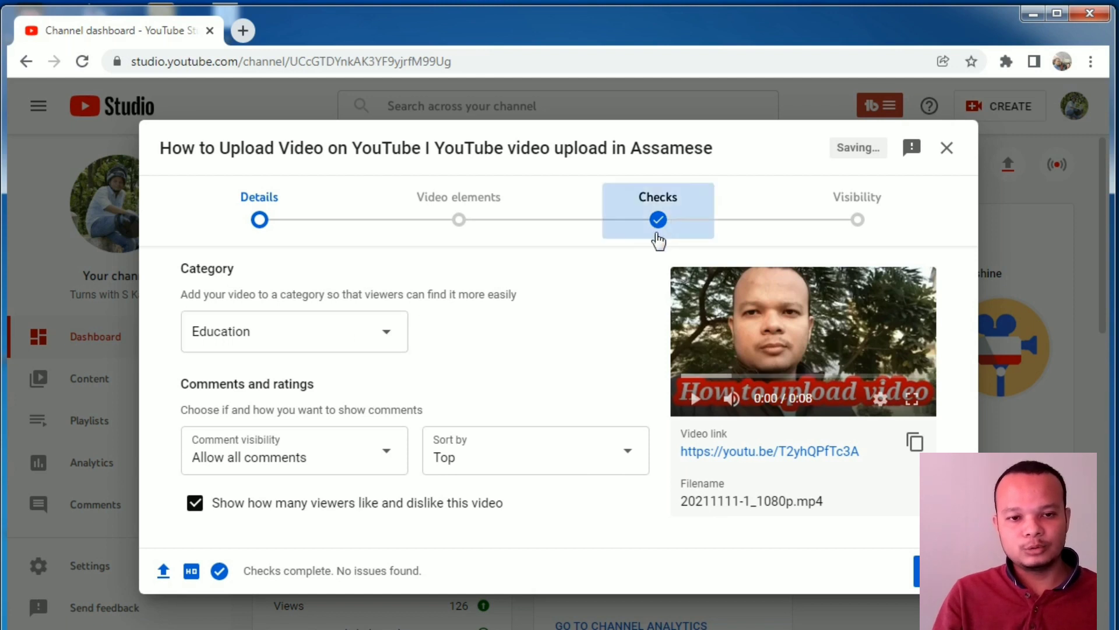
pyautogui.click(387, 337)
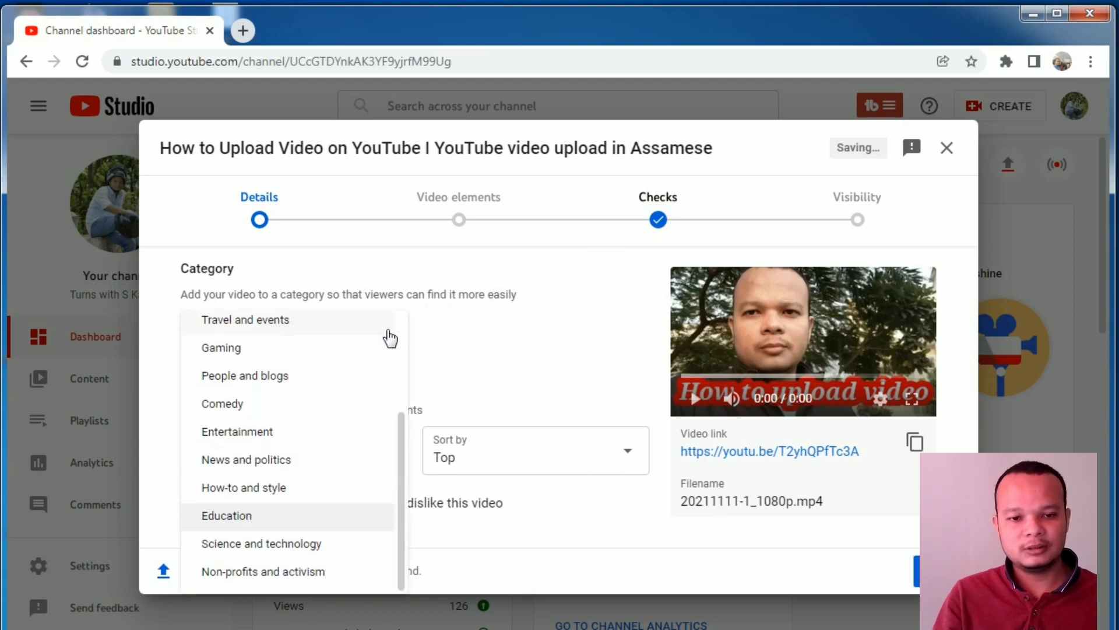
pyautogui.click(330, 512)
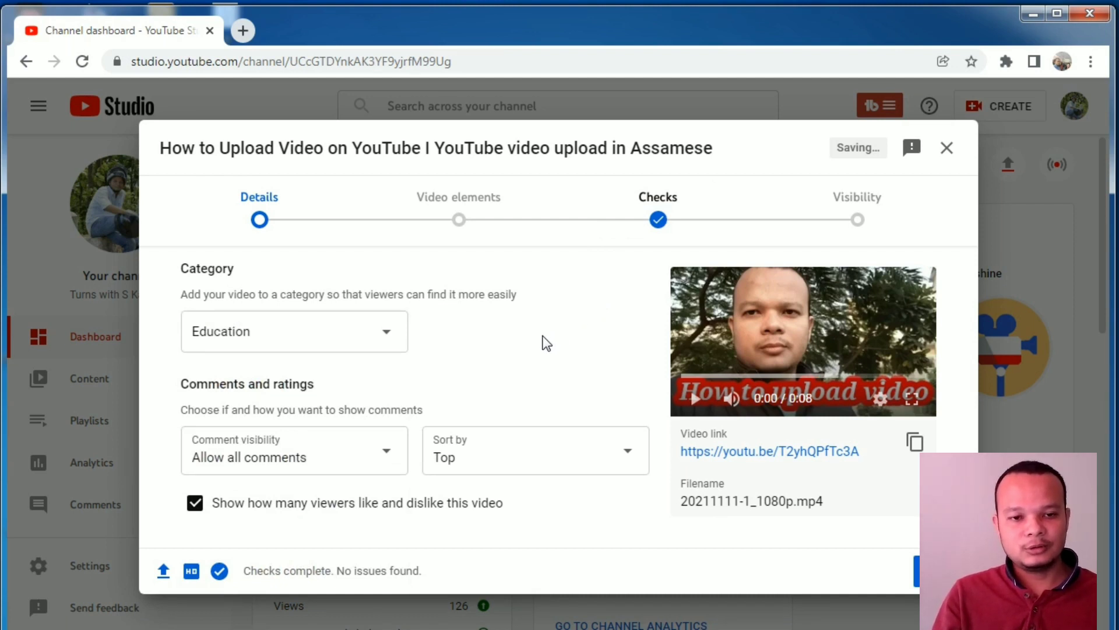
# Continue to the video elements stage, look at the ways to add Assamese subtitles, and close the subtitle editor
pyautogui.scroll(-1, 541, 332)
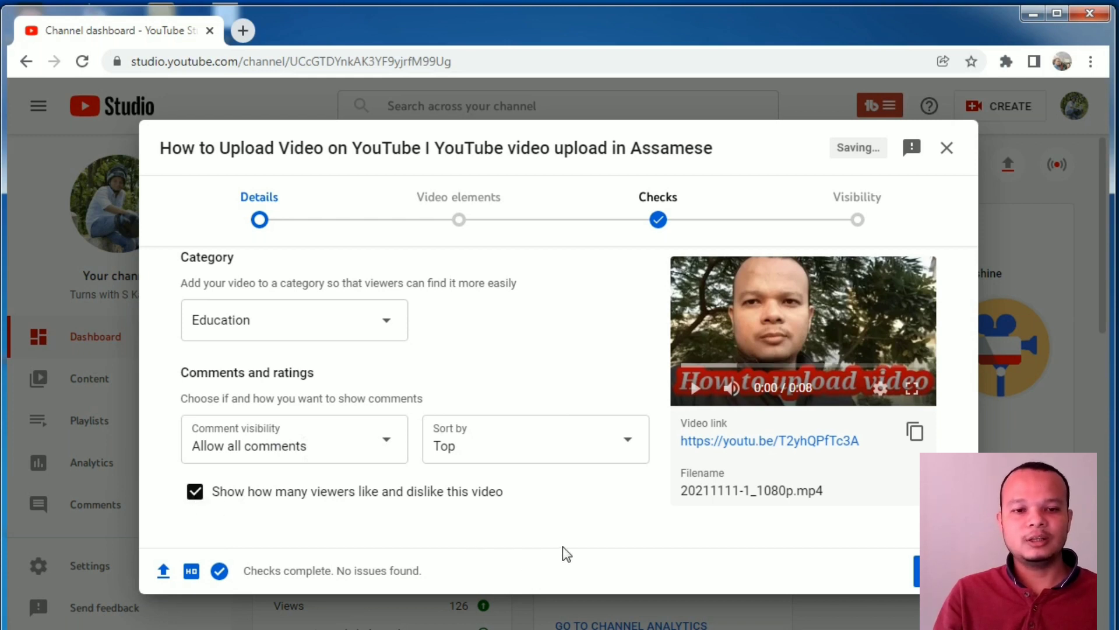
pyautogui.click(938, 570)
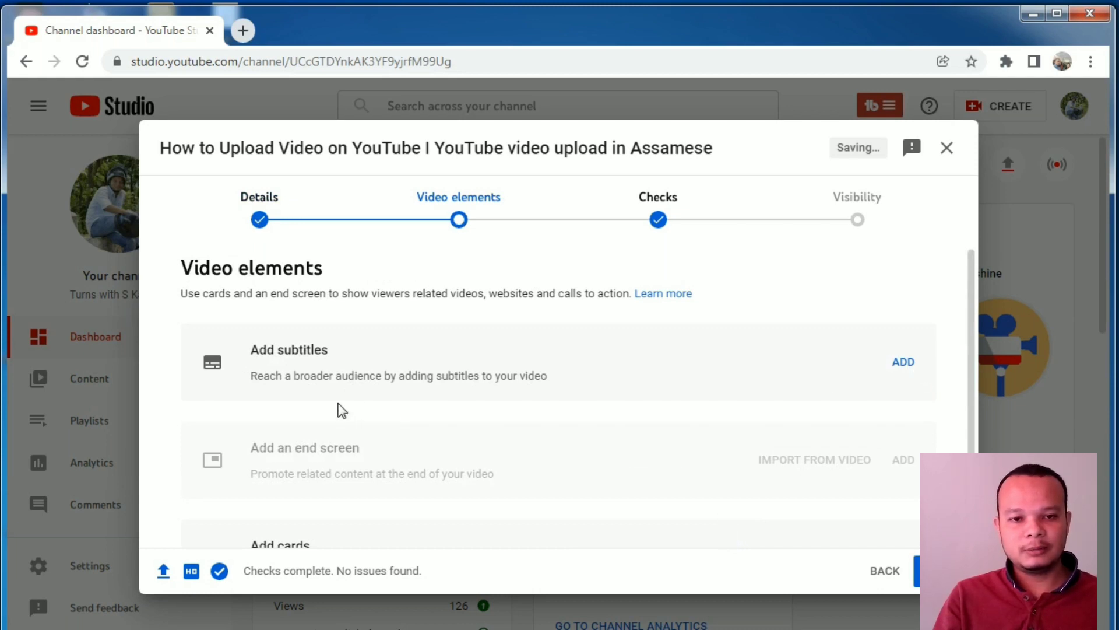
pyautogui.click(905, 365)
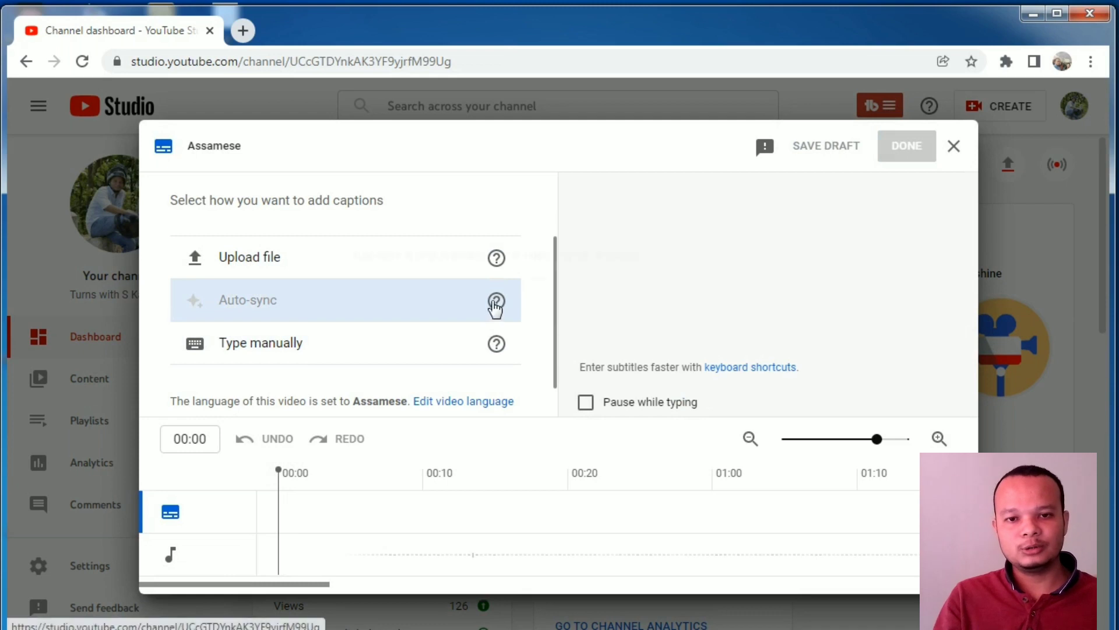
pyautogui.moveTo(495, 304)
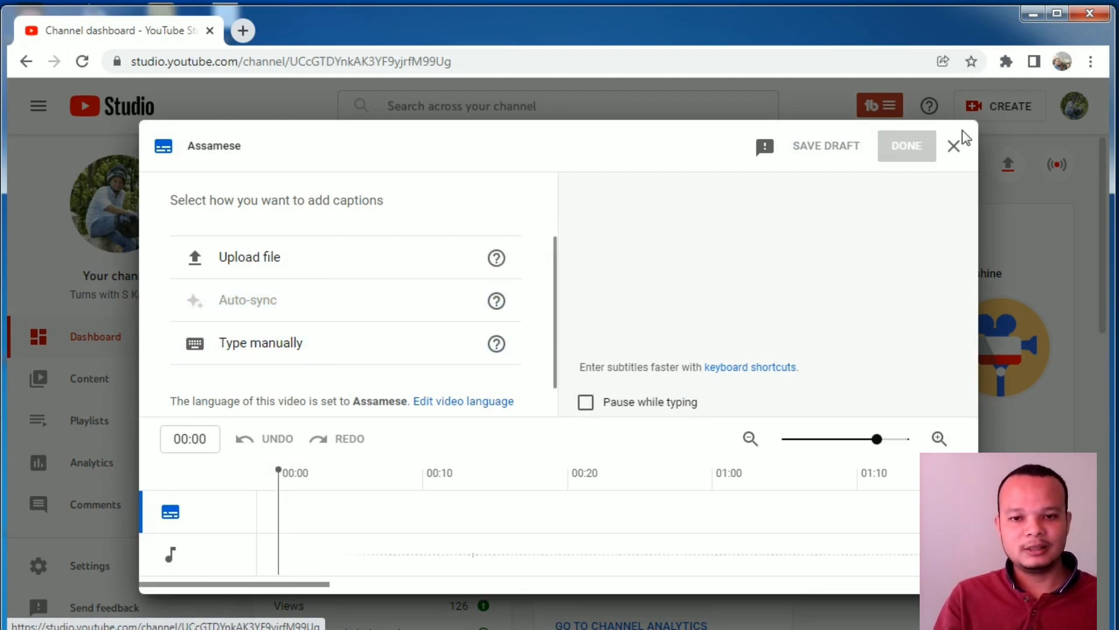
pyautogui.click(956, 149)
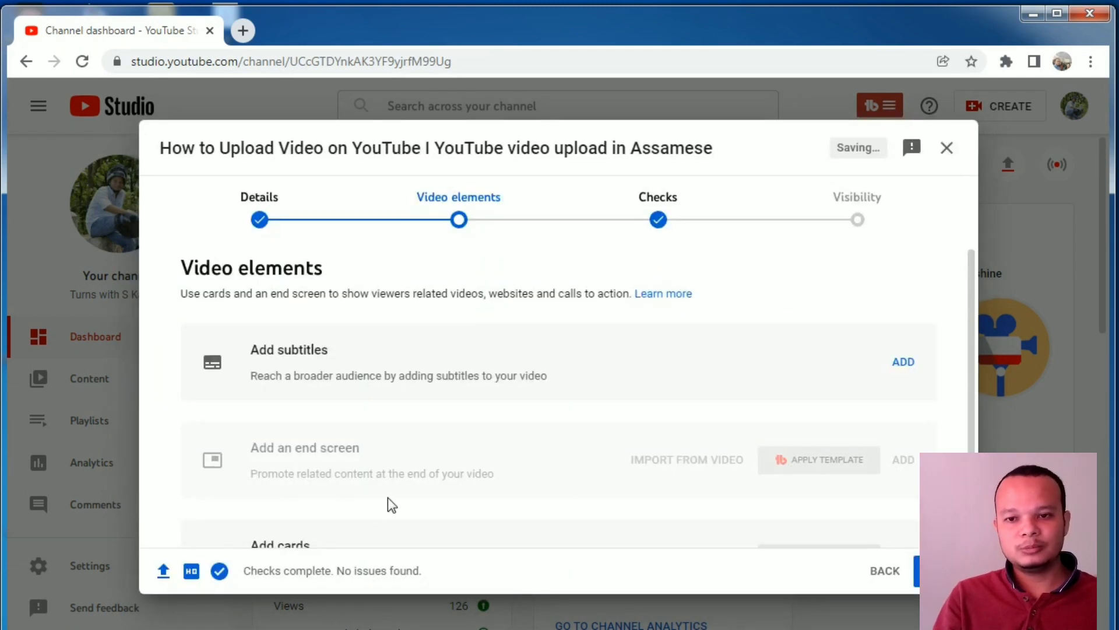
# Add a video card linking to the first video in the channel's list, place it at 03:28, and save it
pyautogui.scroll(-2, 569, 482)
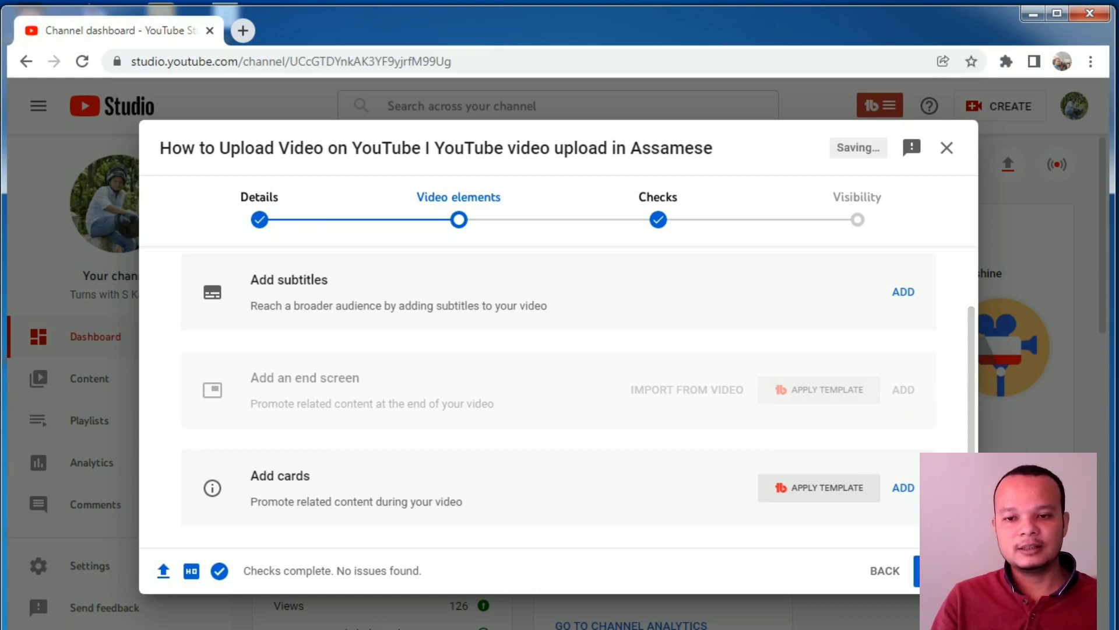
pyautogui.click(909, 500)
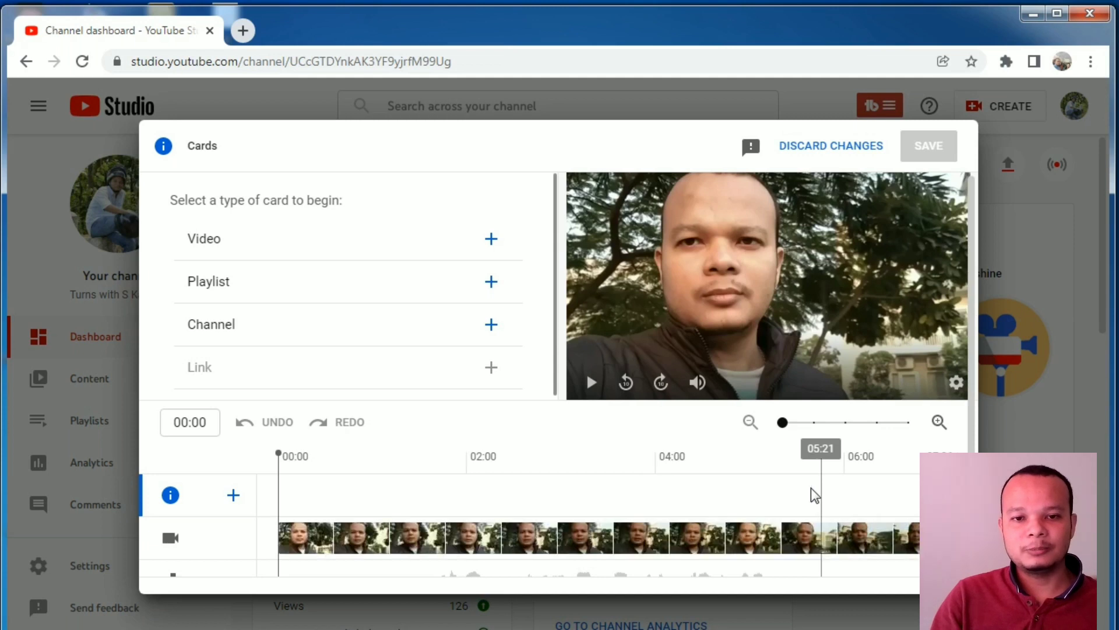
pyautogui.click(495, 241)
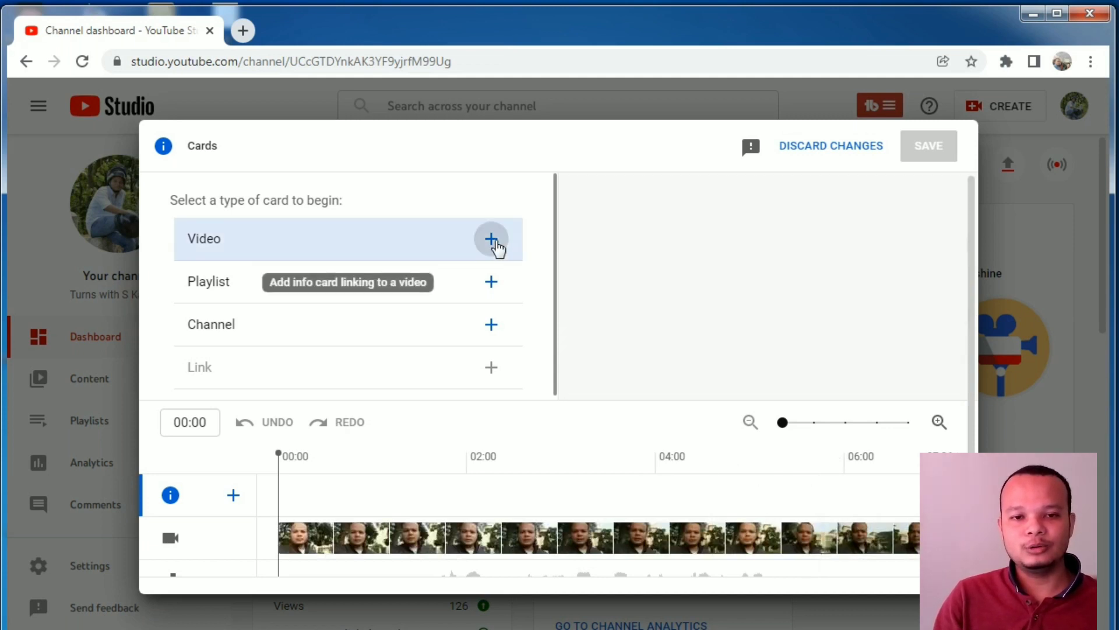
pyautogui.click(492, 239)
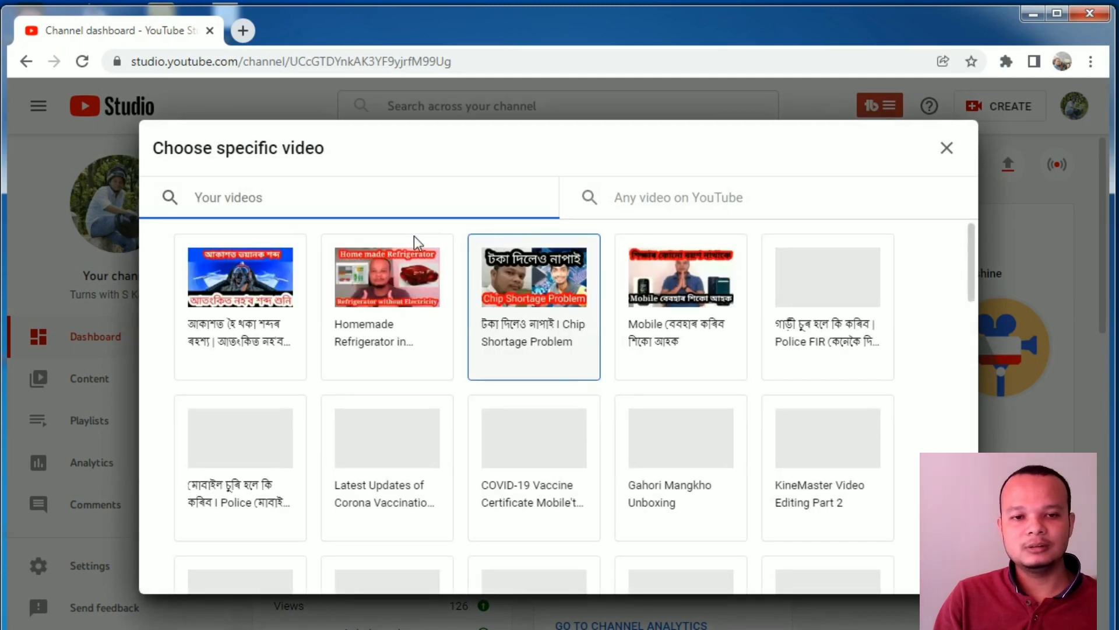
pyautogui.click(294, 300)
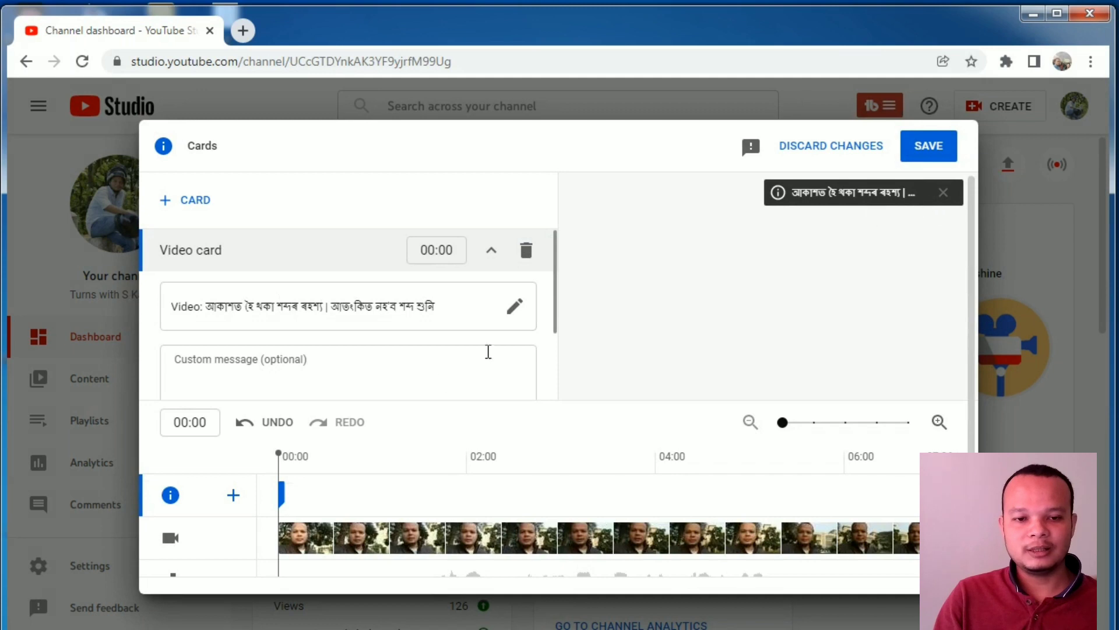
pyautogui.moveTo(279, 485)
pyautogui.mouseDown()
pyautogui.moveTo(338, 492)
pyautogui.moveTo(607, 473)
pyautogui.moveTo(654, 488)
pyautogui.mouseUp()
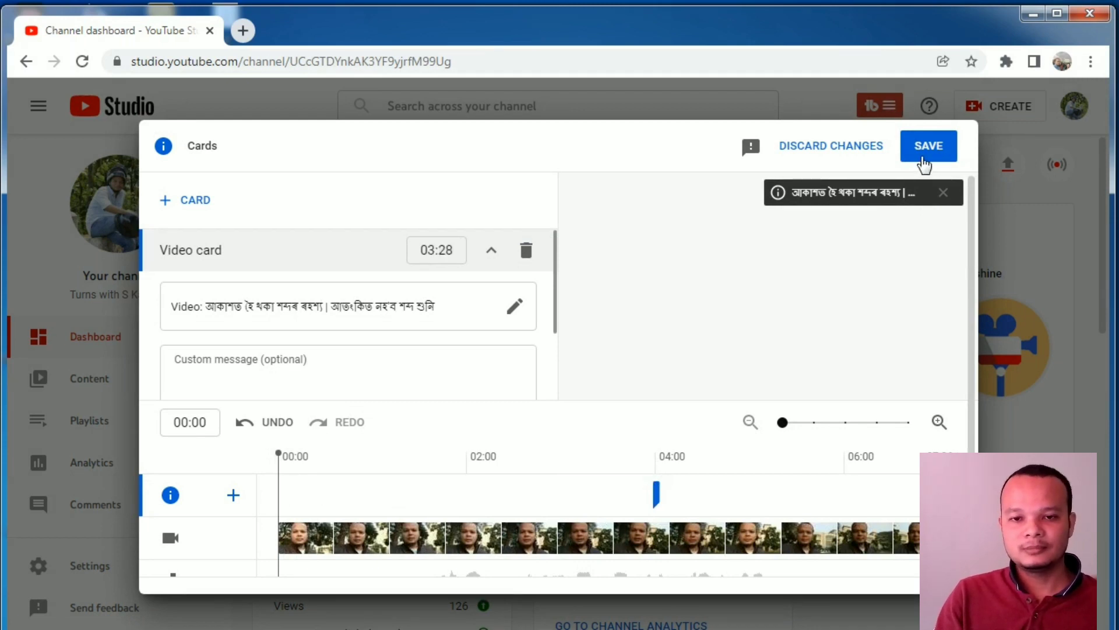
pyautogui.click(924, 163)
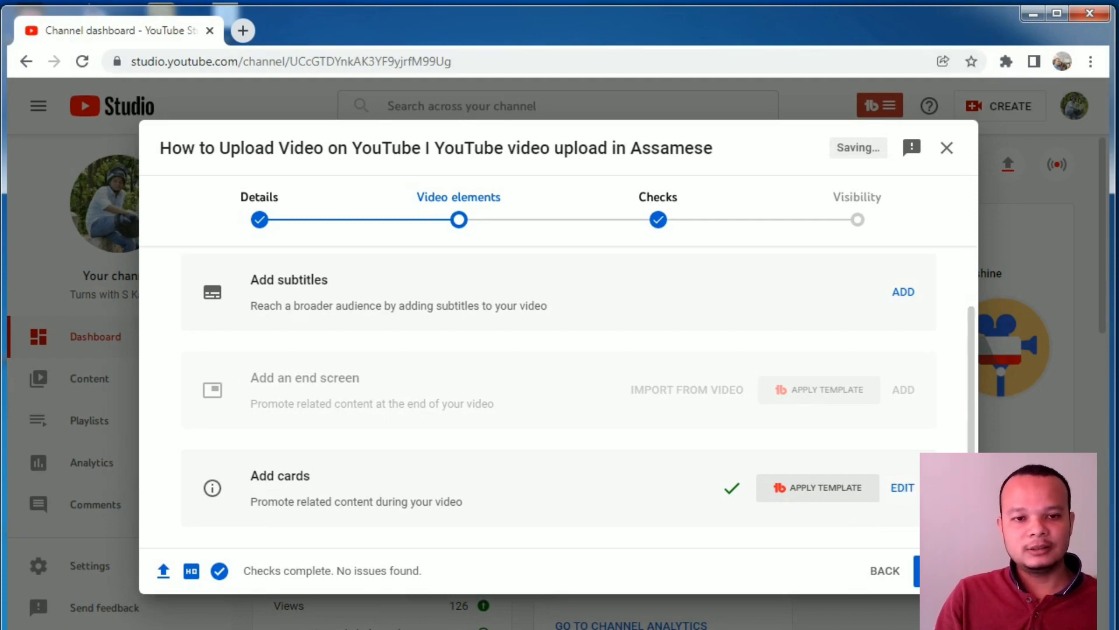
# Continue through the copyright checks to the visibility settings, and try Public and then Unlisted for the video
pyautogui.click(936, 571)
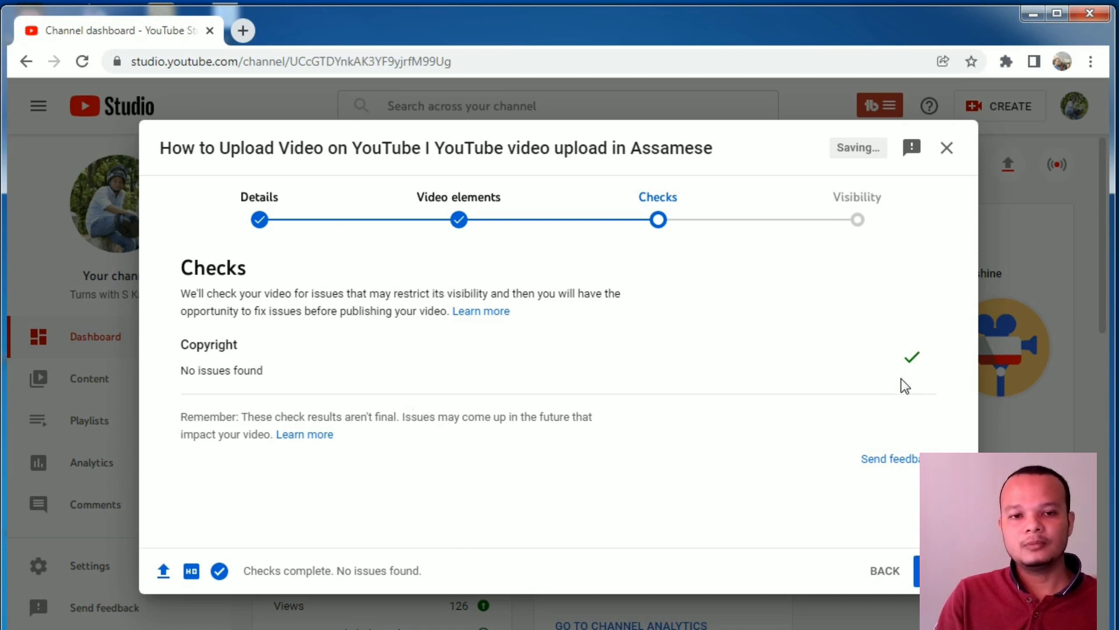
pyautogui.click(939, 570)
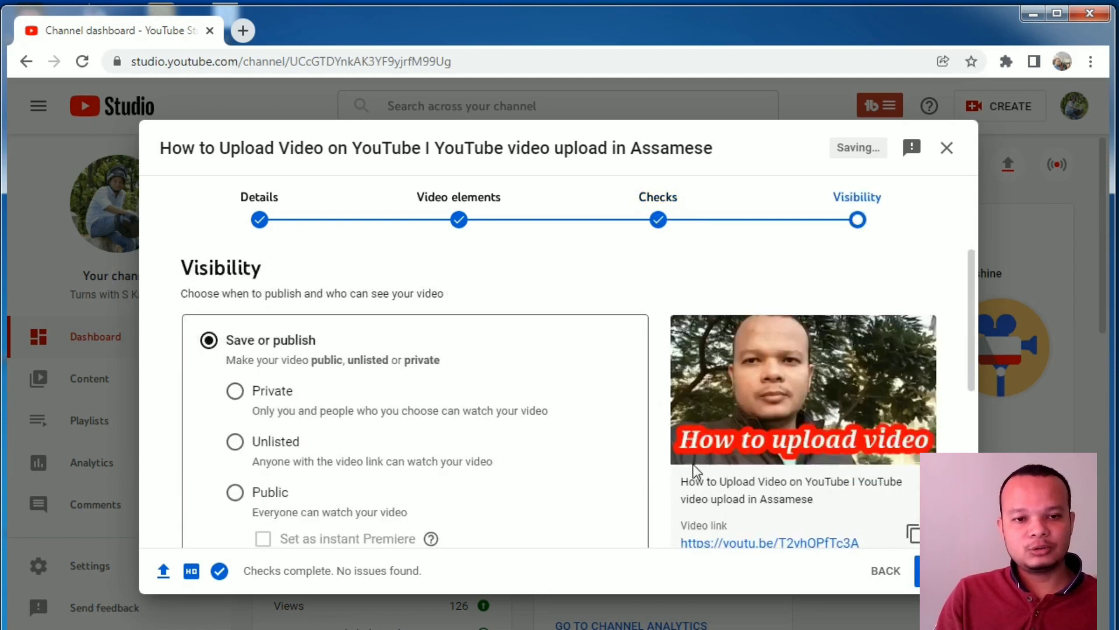
pyautogui.scroll(-1, 618, 387)
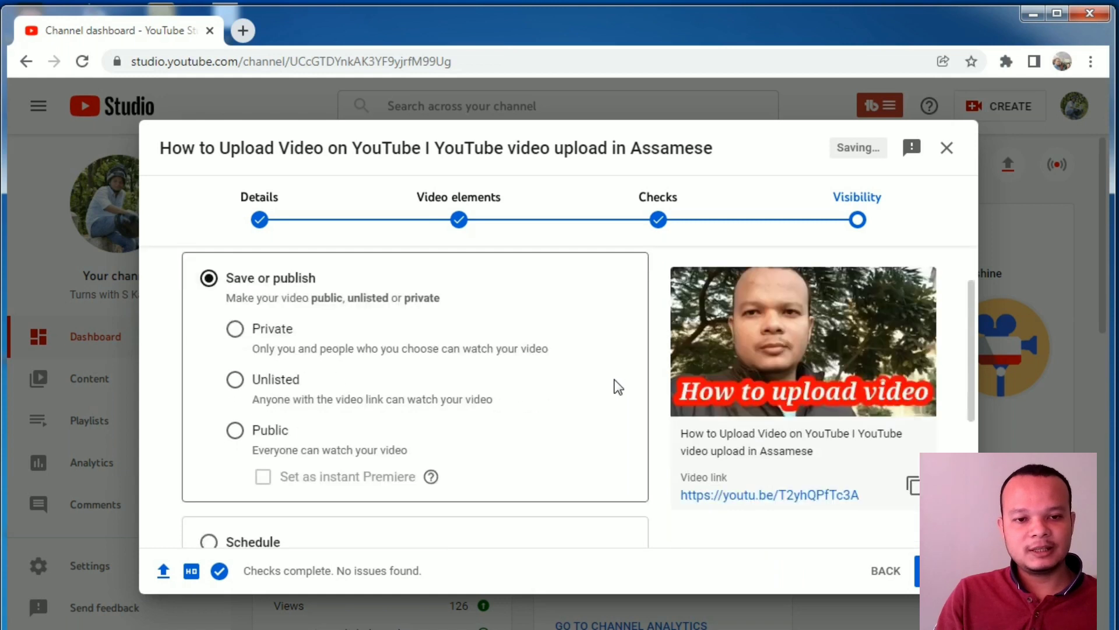
pyautogui.scroll(1, 618, 387)
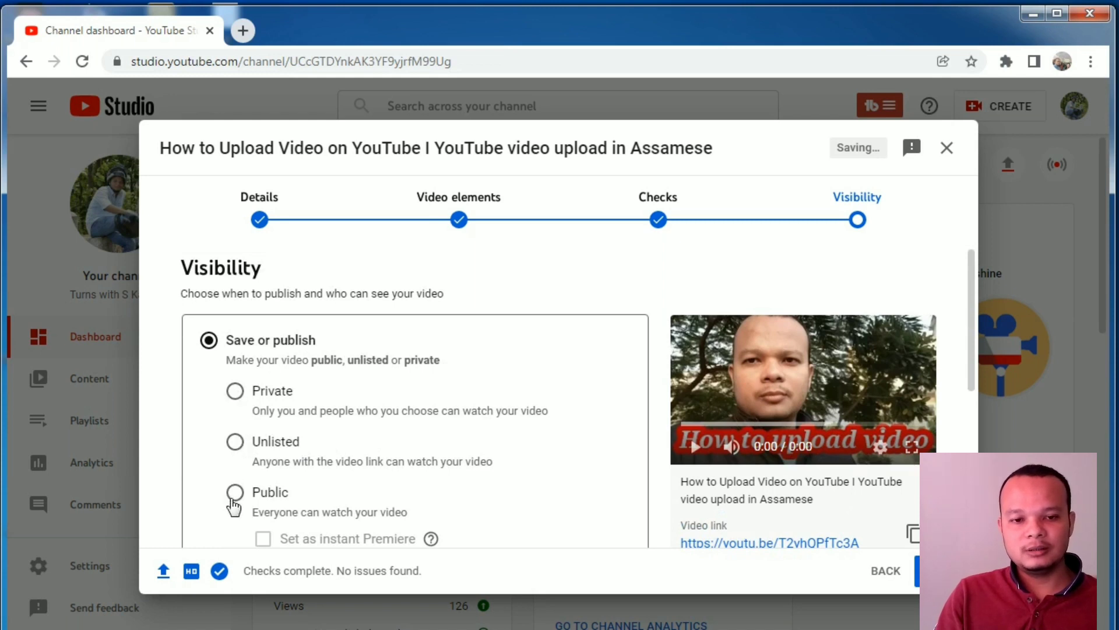
pyautogui.click(234, 494)
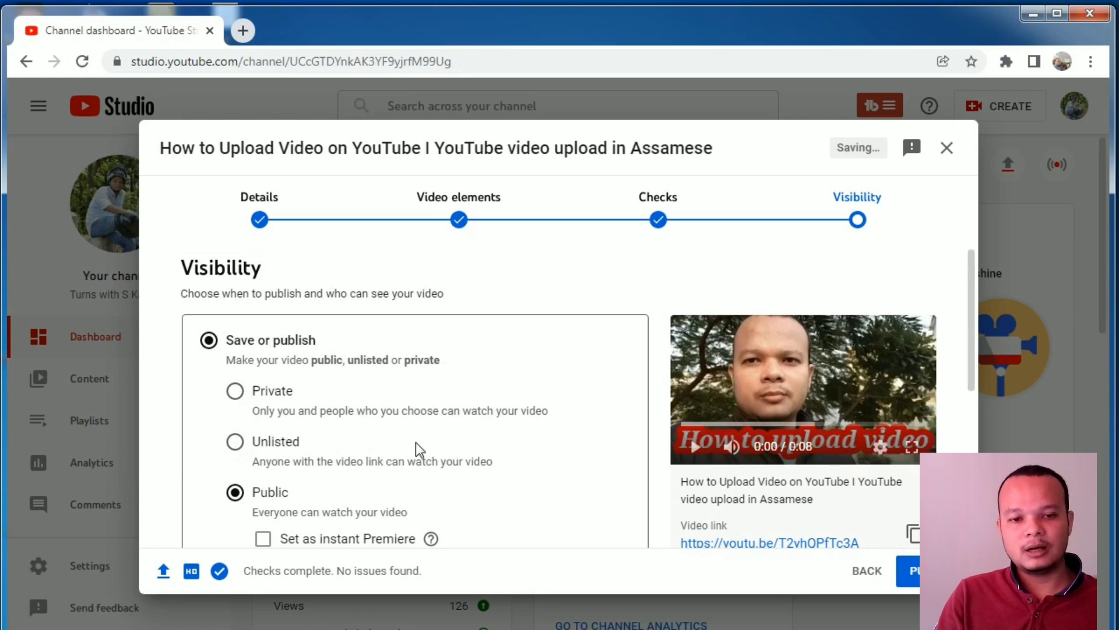
pyautogui.click(239, 444)
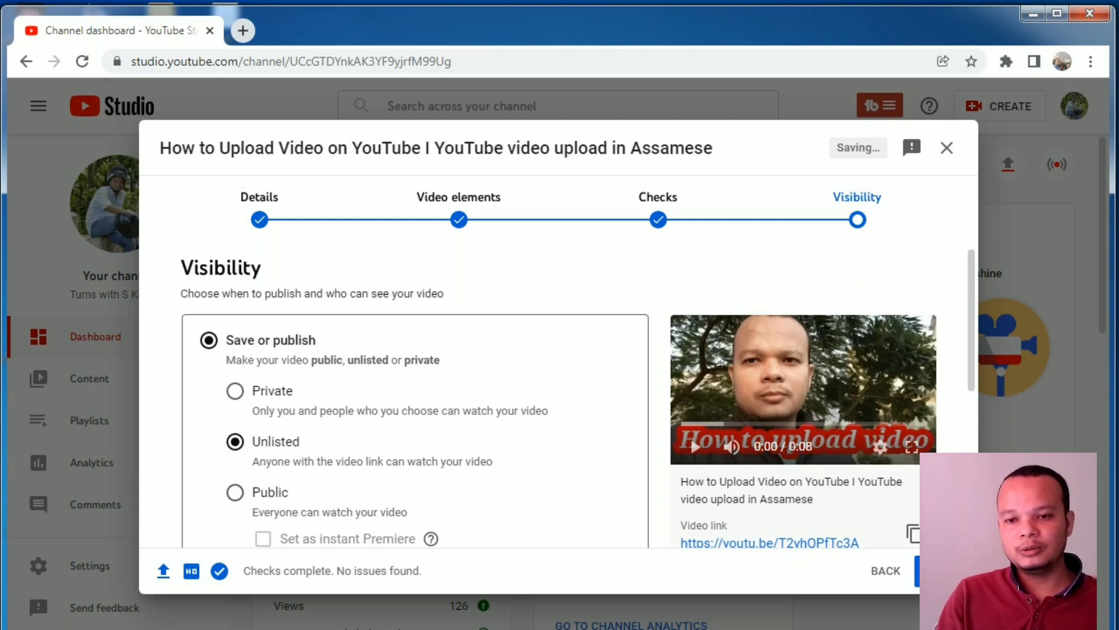
# Try scheduling the video to become public on 15-Nov-2021 at 6:00 pm
pyautogui.scroll(-2, 828, 496)
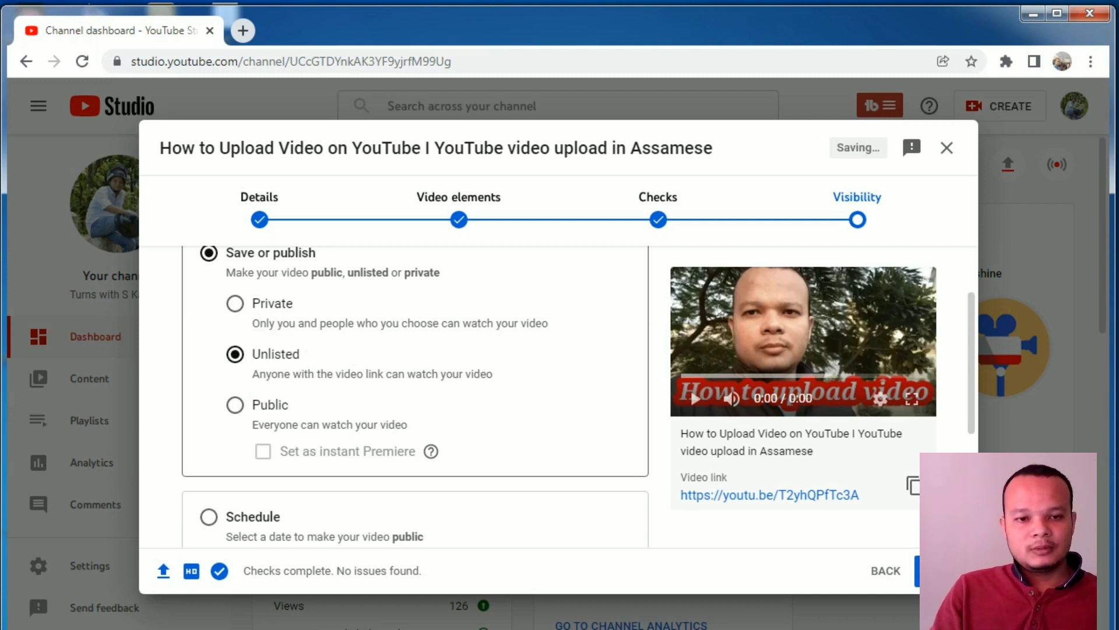
pyautogui.scroll(-1, 650, 461)
pyautogui.scroll(-1, 649, 457)
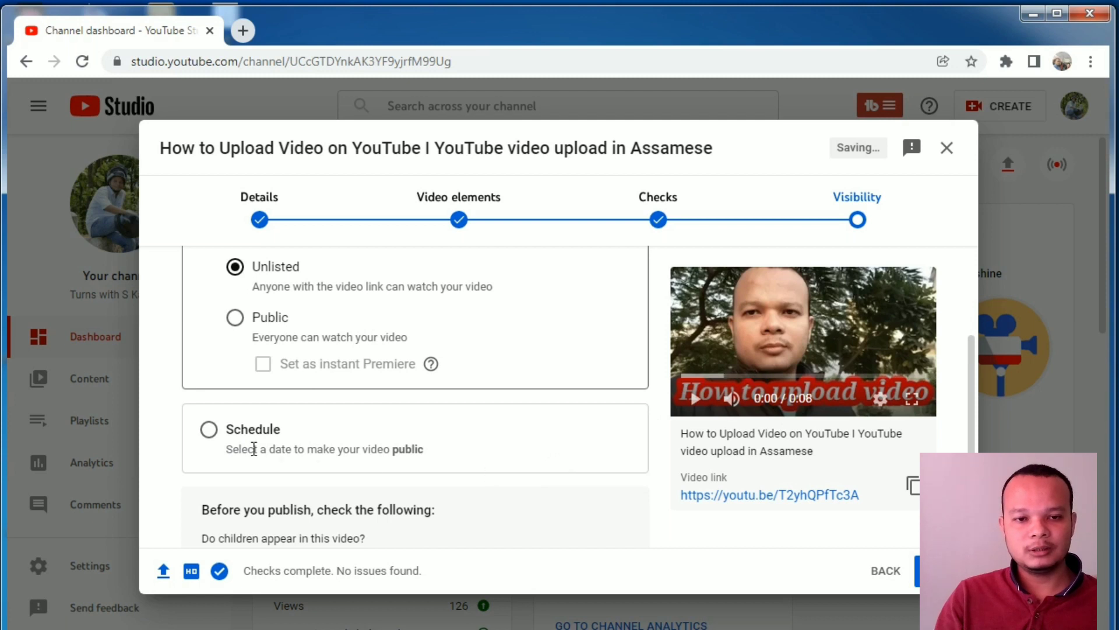
pyautogui.click(209, 430)
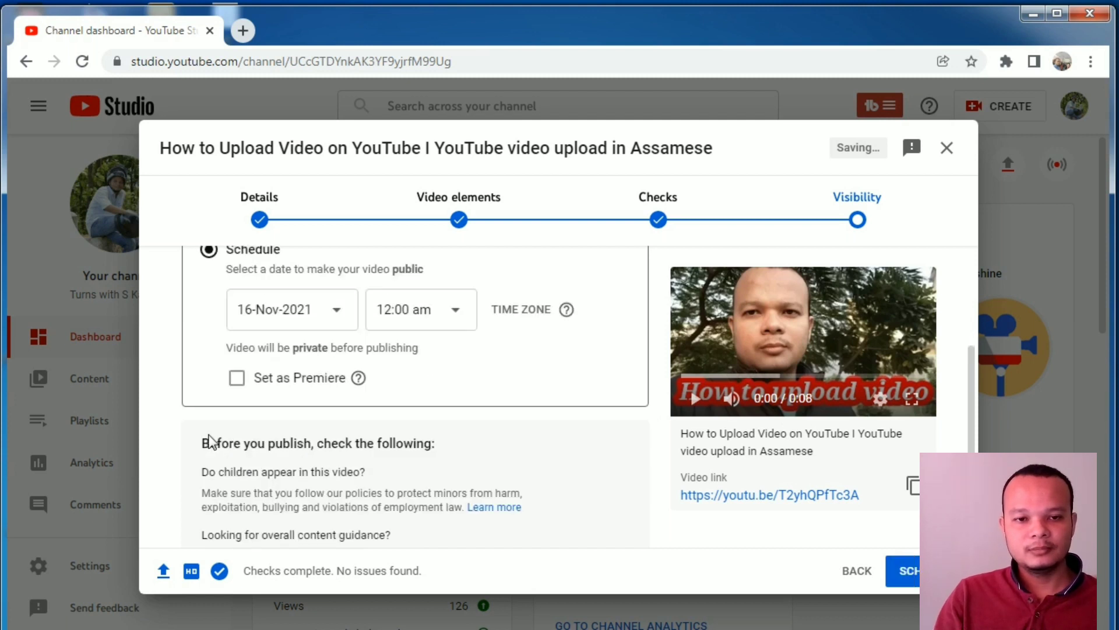
pyautogui.click(337, 309)
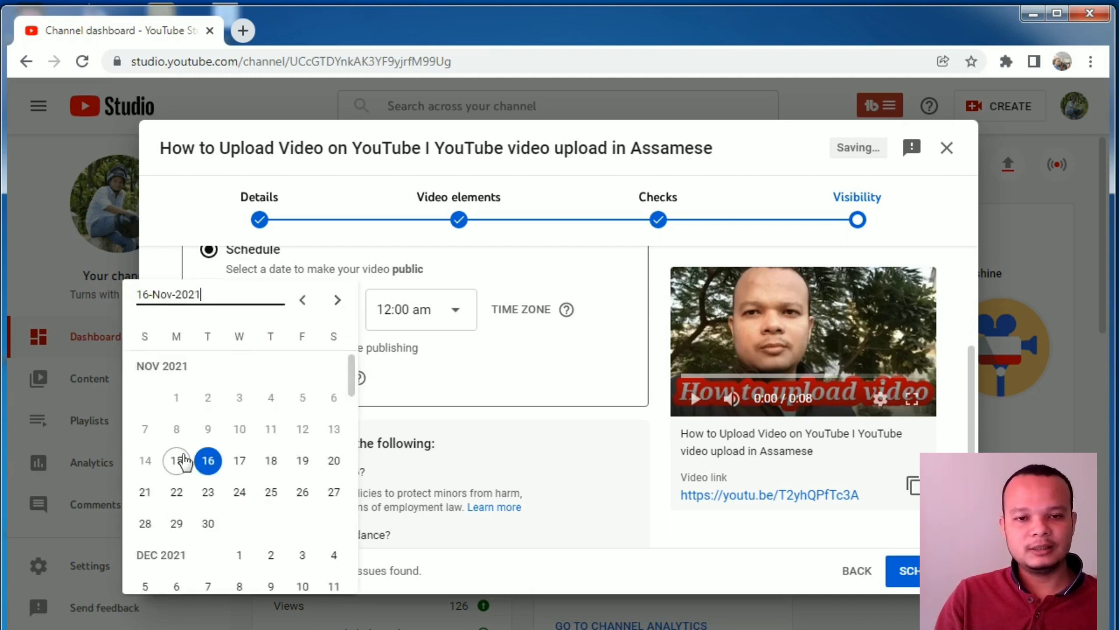
pyautogui.click(176, 461)
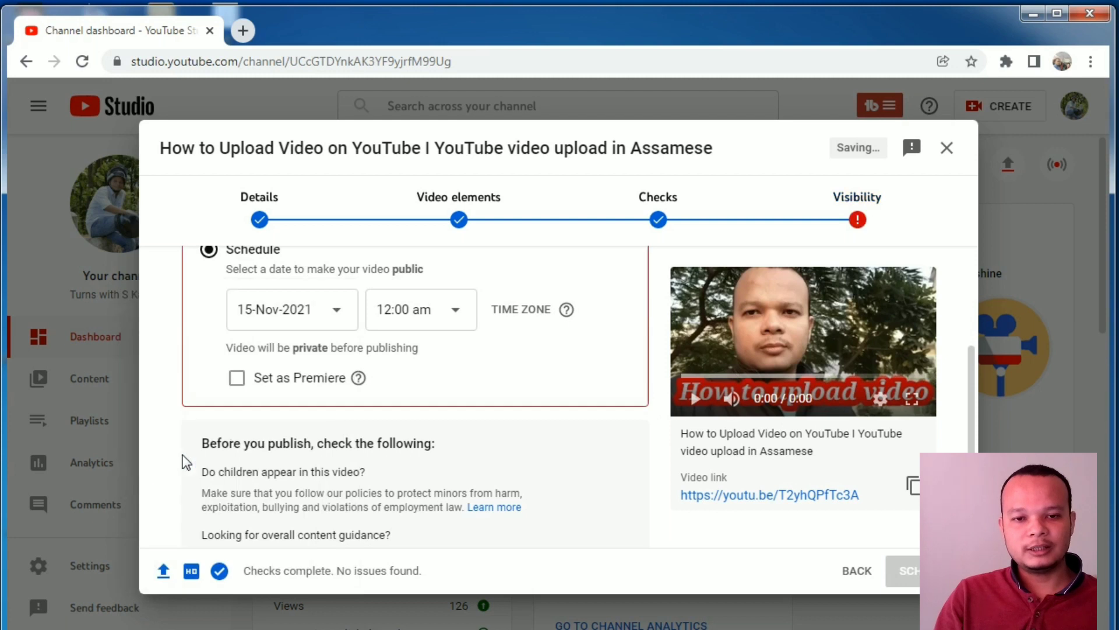
pyautogui.click(448, 309)
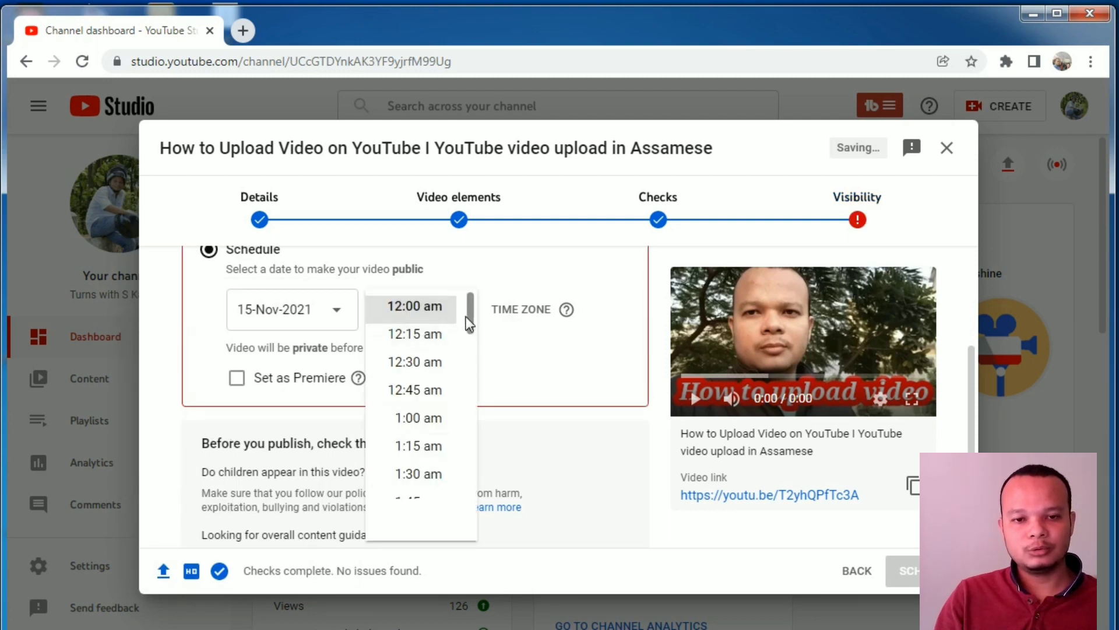
pyautogui.moveTo(467, 313); pyautogui.dragTo(467, 354)
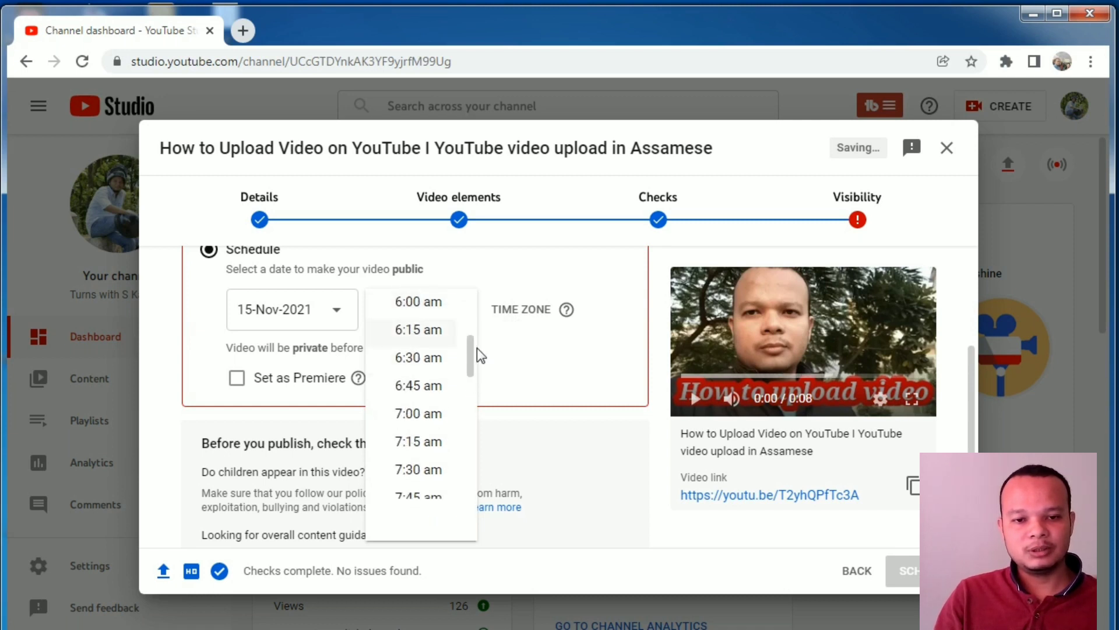
pyautogui.moveTo(470, 351); pyautogui.dragTo(467, 442)
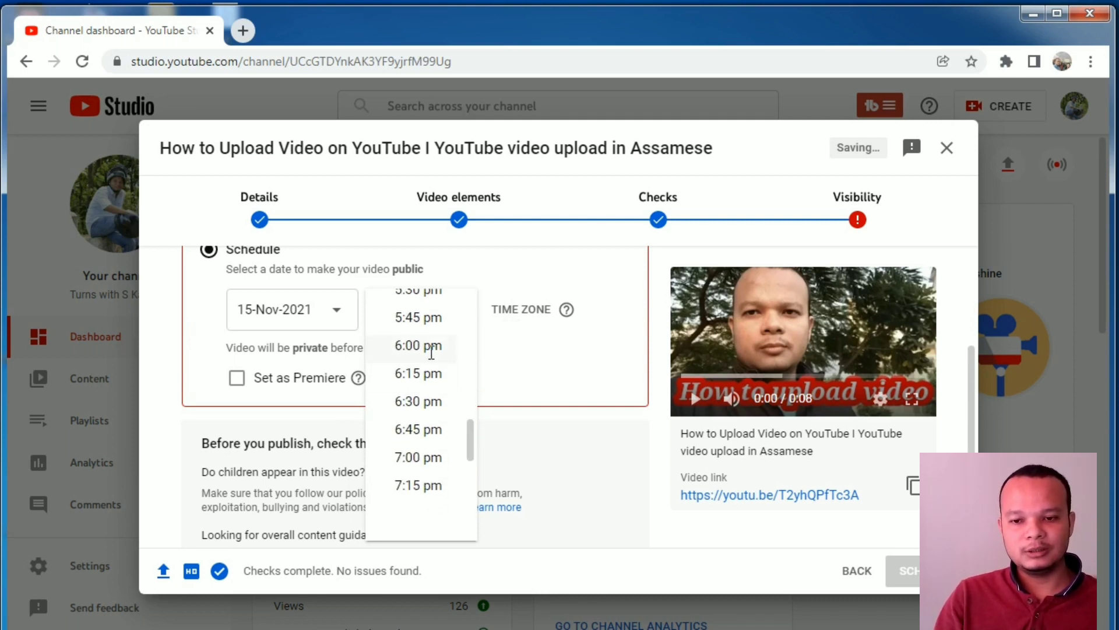
pyautogui.click(432, 348)
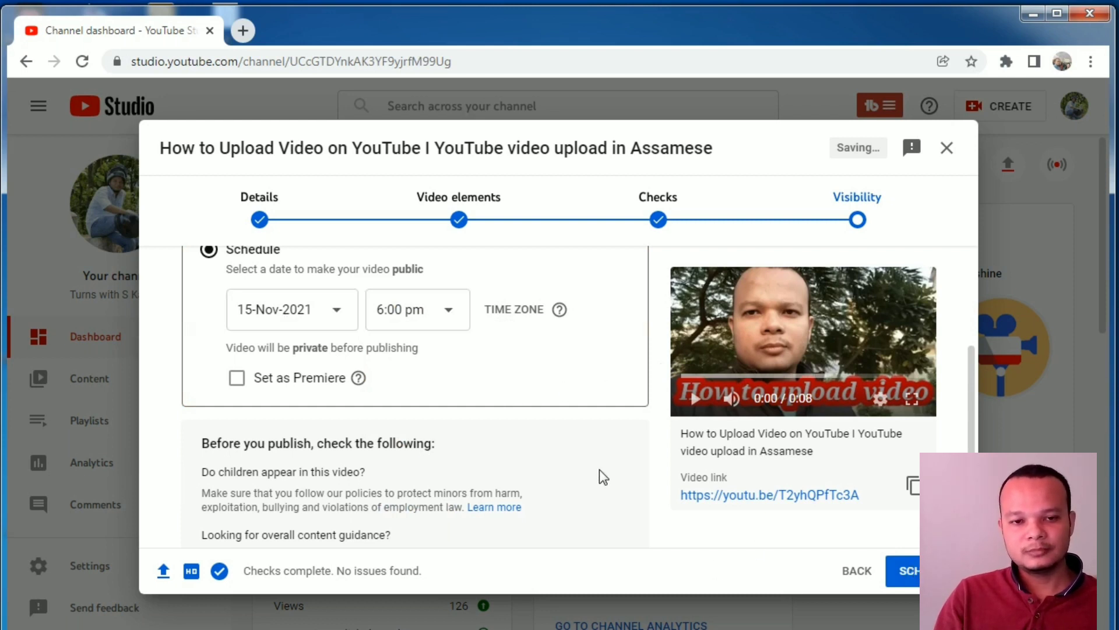
# Switch the video's visibility from scheduled publication back to Save or publish, keeping the Unlisted option
pyautogui.scroll(2, 591, 485)
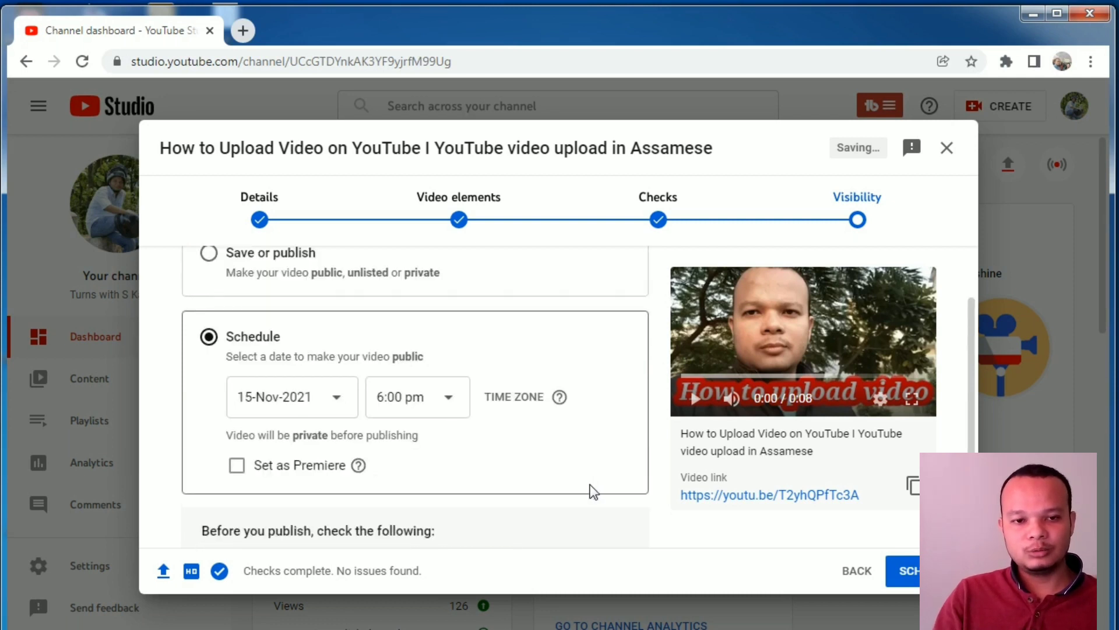
pyautogui.scroll(2, 593, 492)
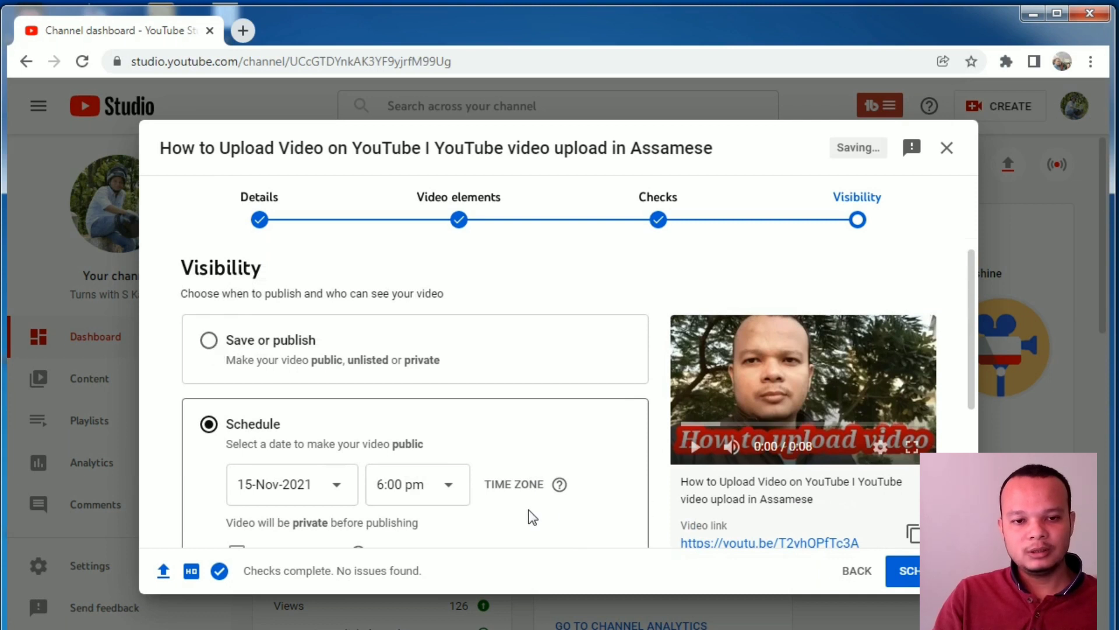
pyautogui.scroll(-2, 300, 392)
pyautogui.scroll(2, 201, 359)
pyautogui.click(207, 345)
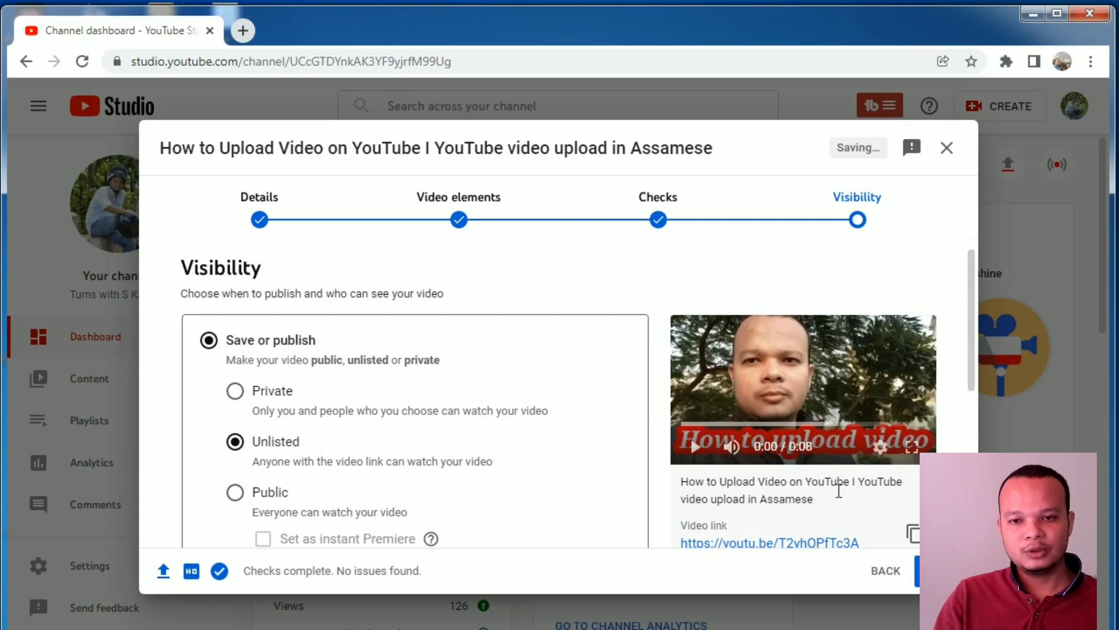
pyautogui.scroll(-4, 910, 527)
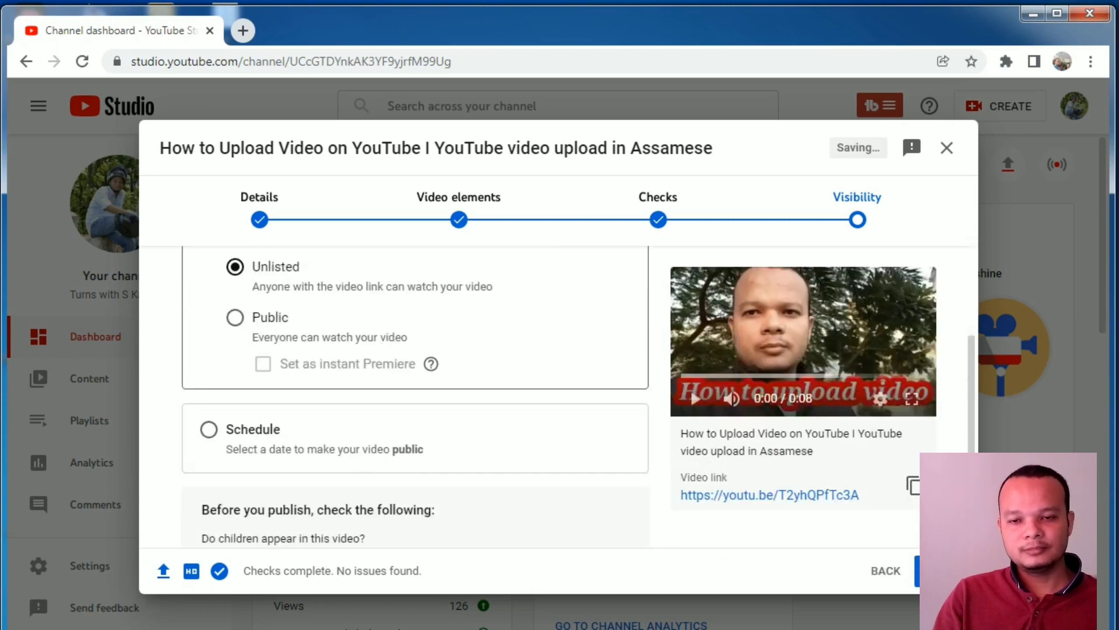